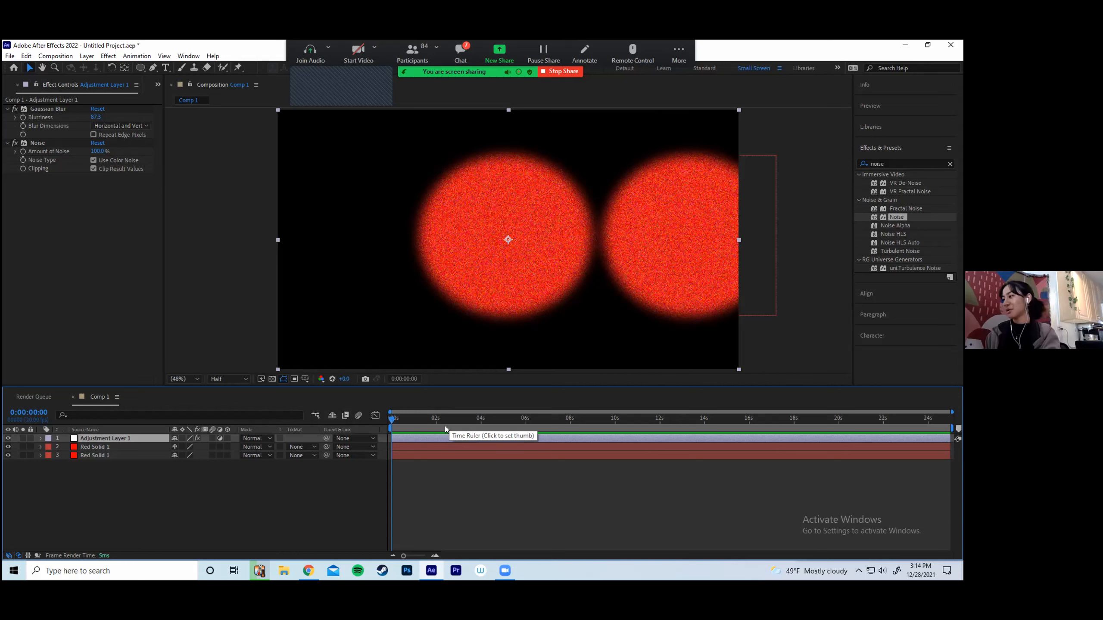
# Duplicate the adjustment layer and remove the Gaussian Blur effect from the copy, keeping only its Noise effect
pyautogui.hotkey('ctrl', 'd')
pyautogui.click(44, 108)
pyautogui.press('Delete')
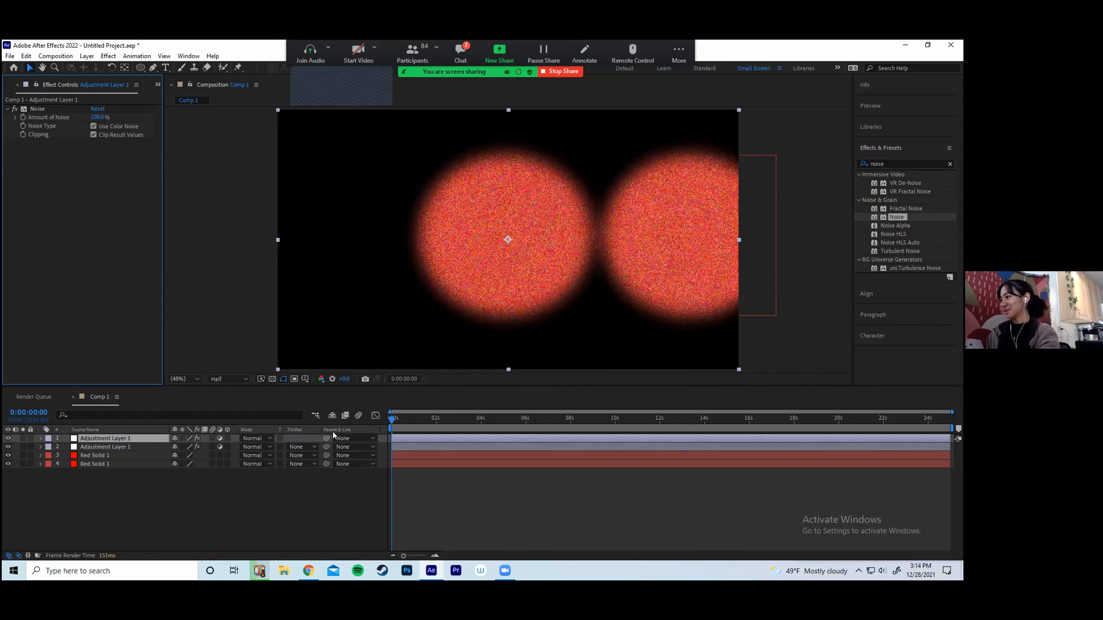
pyautogui.click(425, 472)
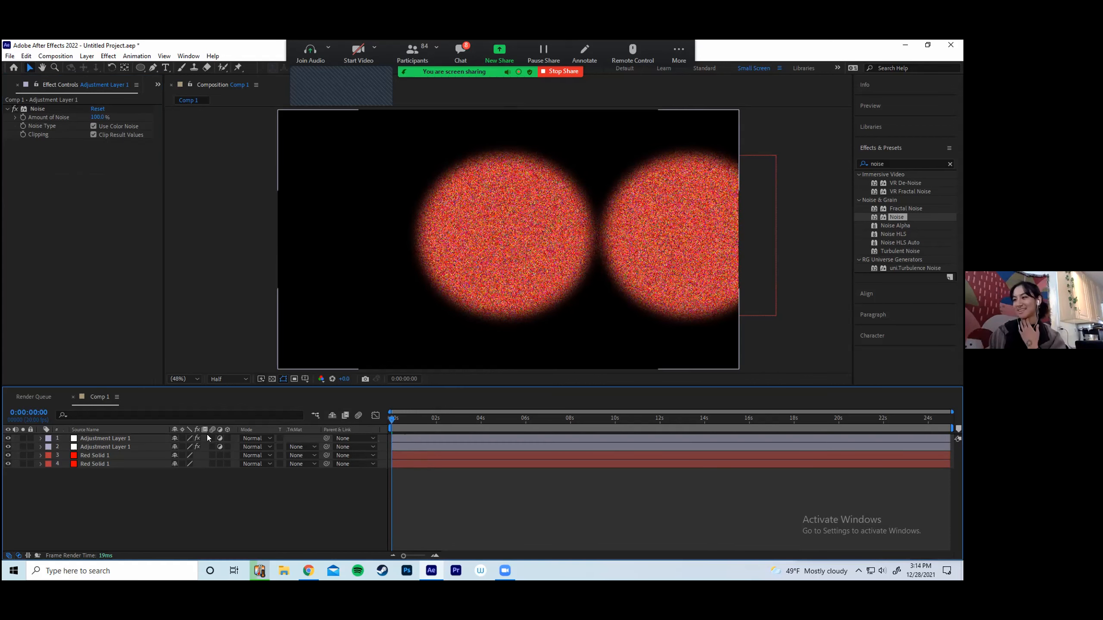
# Toggle the visibility of both adjustment layers off and on to compare their separate effects on the circles
pyautogui.click(8, 447)
pyautogui.click(6, 438)
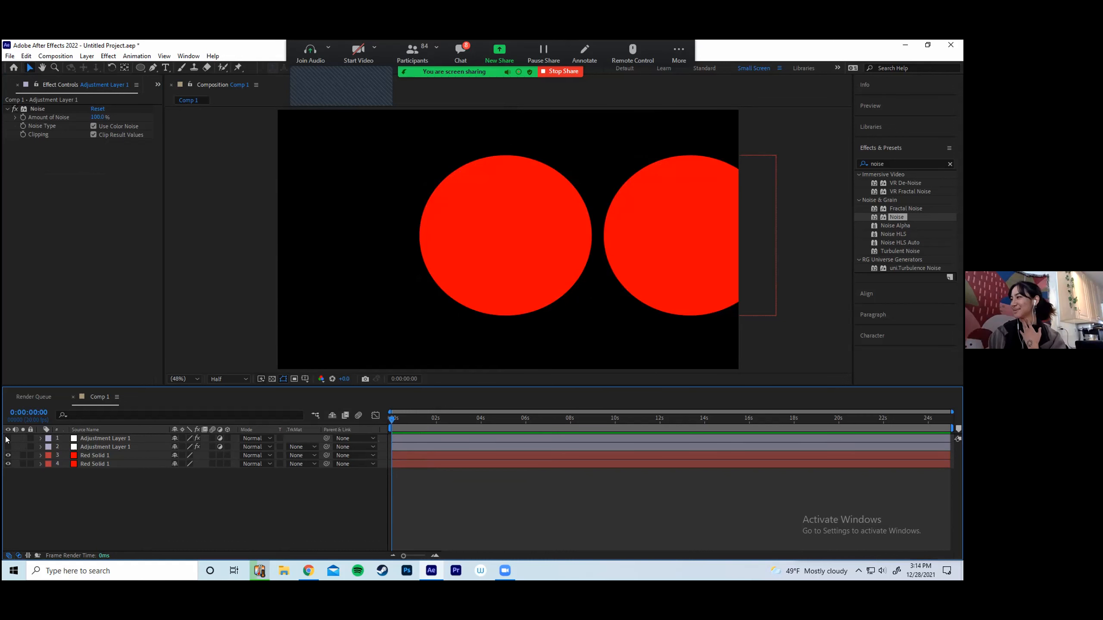
pyautogui.click(7, 438)
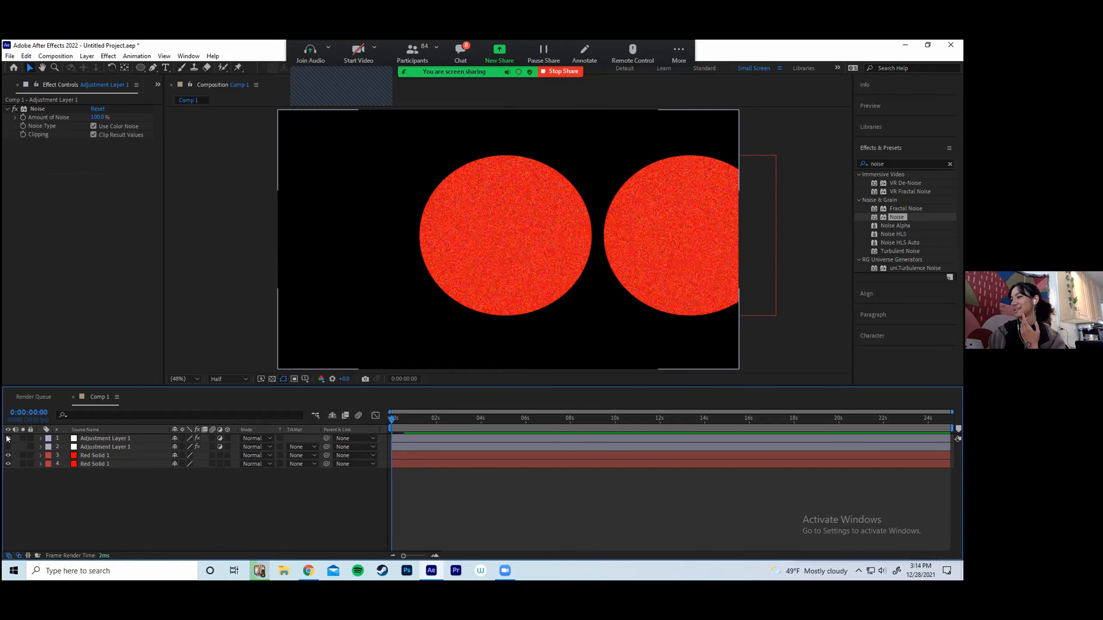
pyautogui.click(7, 447)
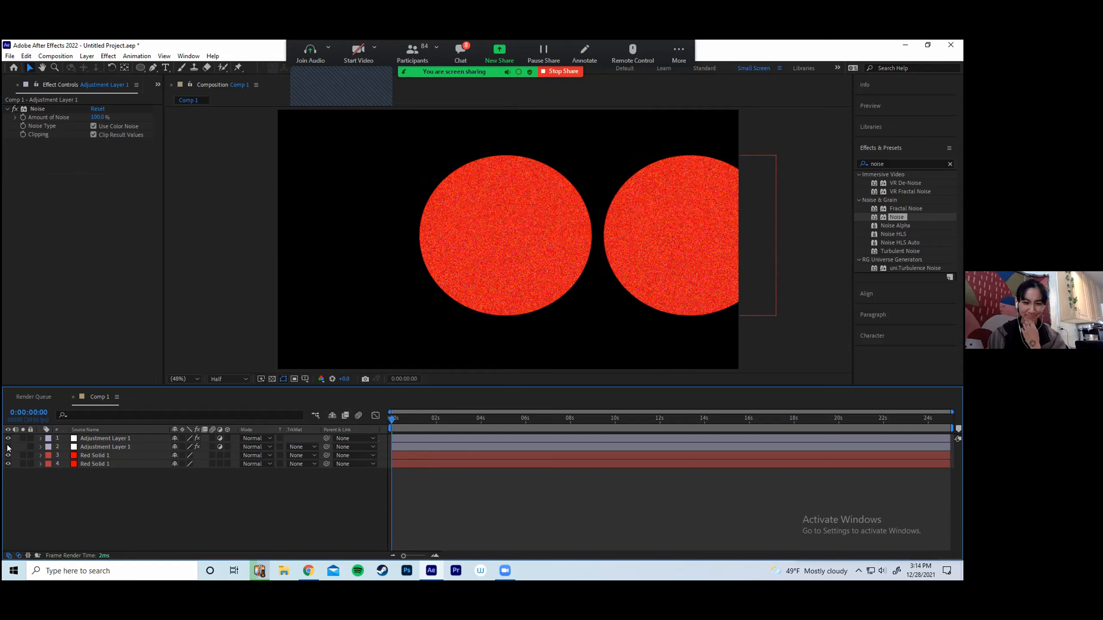
pyautogui.click(7, 447)
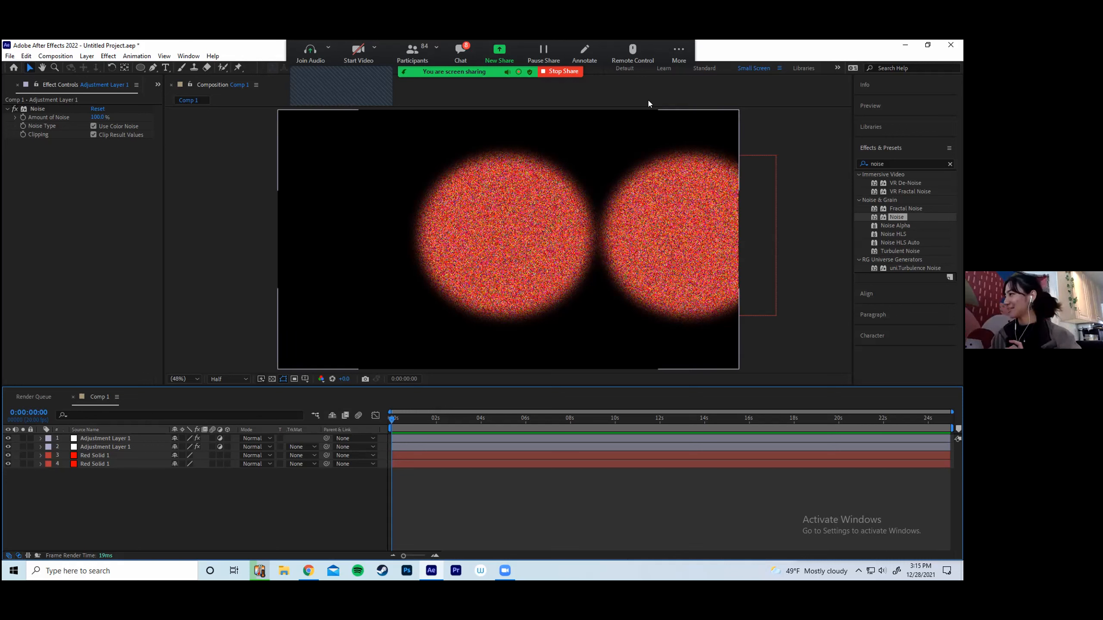
# Toggle the transfer controls columns in the timeline and examine the blending modes available for the upper adjustment layer
pyautogui.click(19, 556)
pyautogui.click(19, 556)
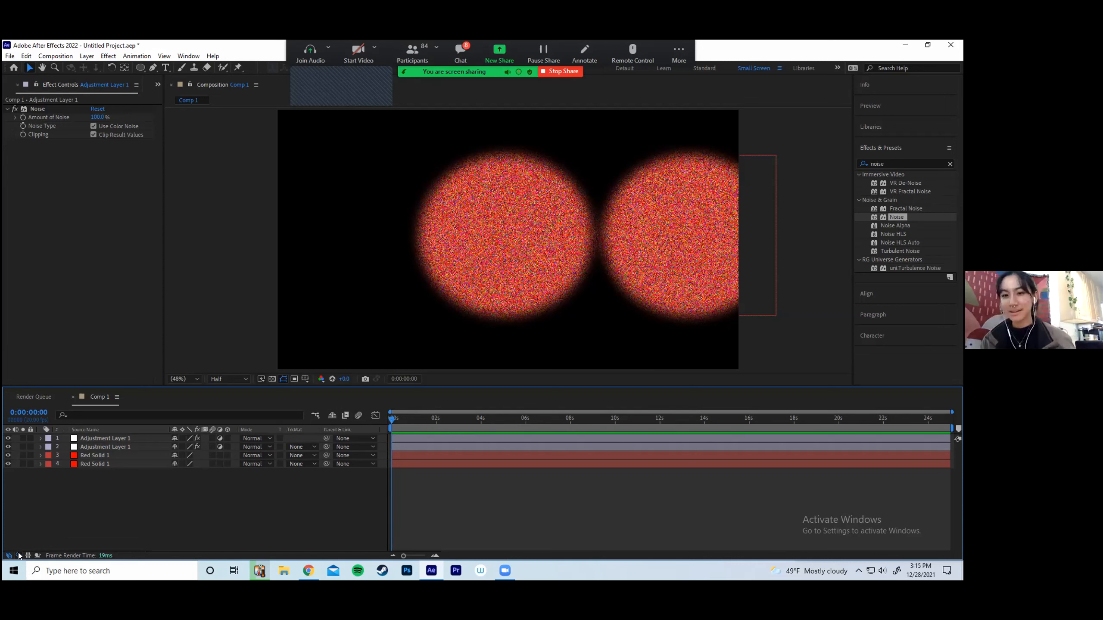
pyautogui.click(19, 555)
pyautogui.click(19, 556)
pyautogui.click(19, 556)
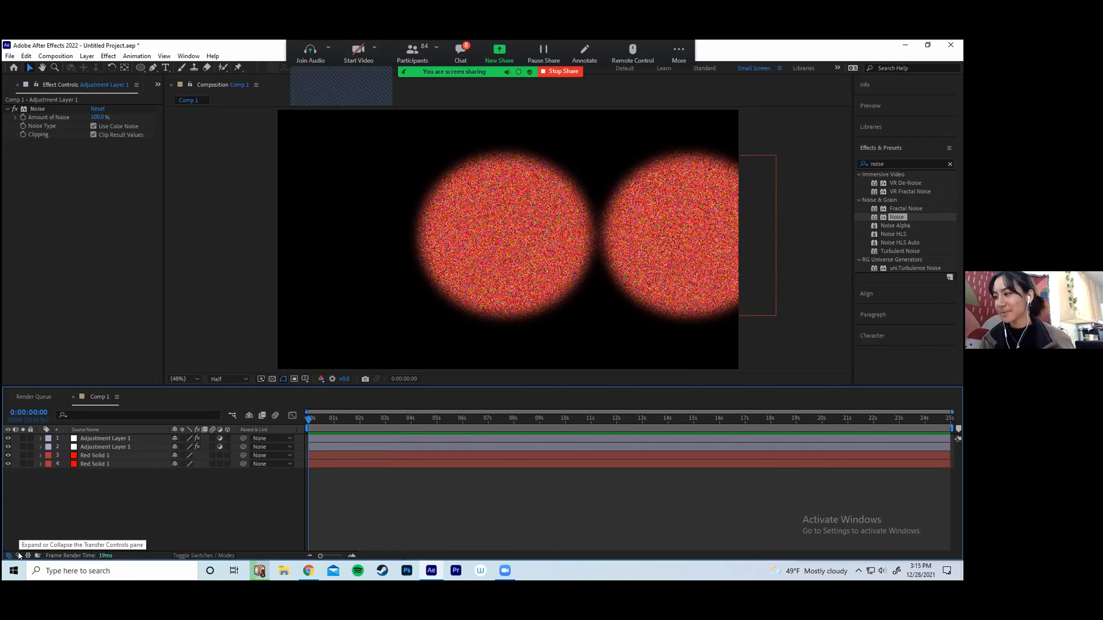
pyautogui.click(19, 556)
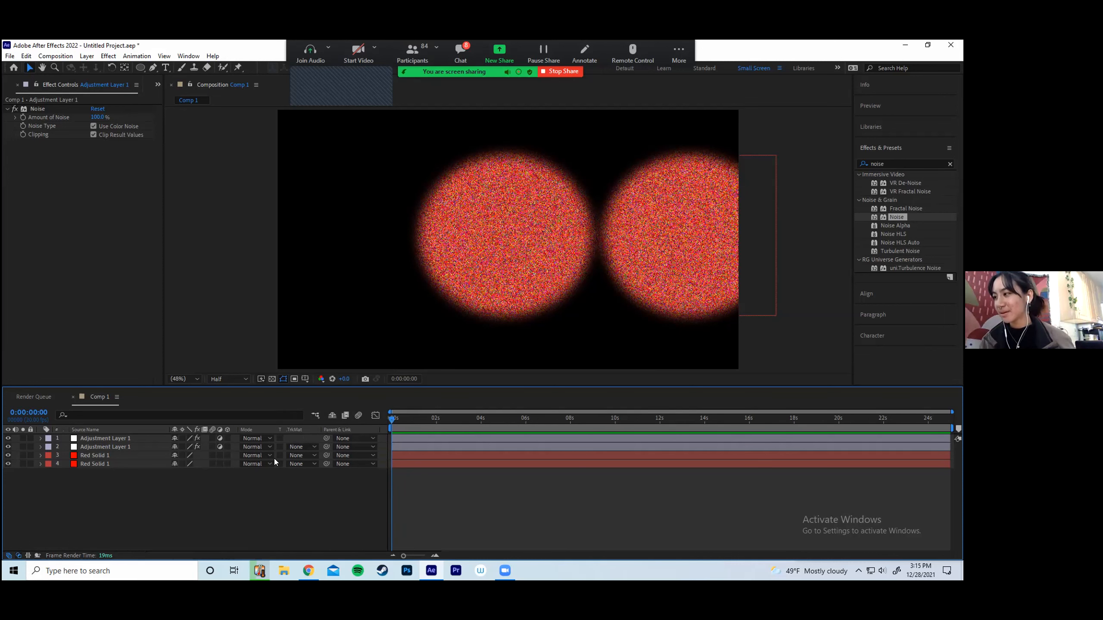
pyautogui.click(261, 438)
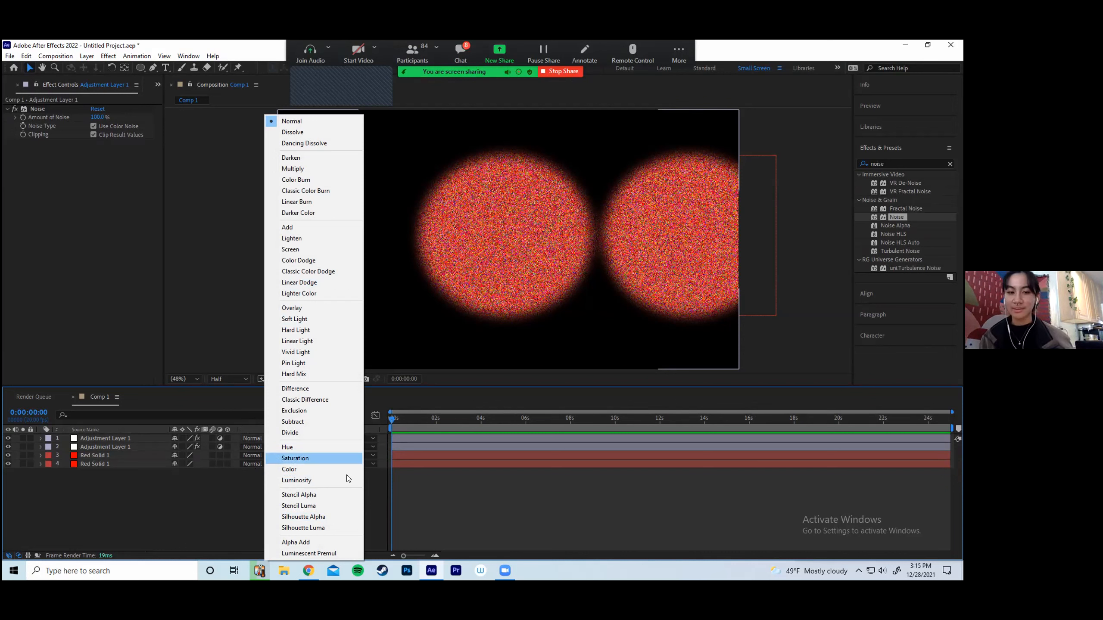
pyautogui.click(141, 478)
# Move the partly off-frame red circle inward so that it overlaps the lower part of the central red circle
pyautogui.click(121, 464)
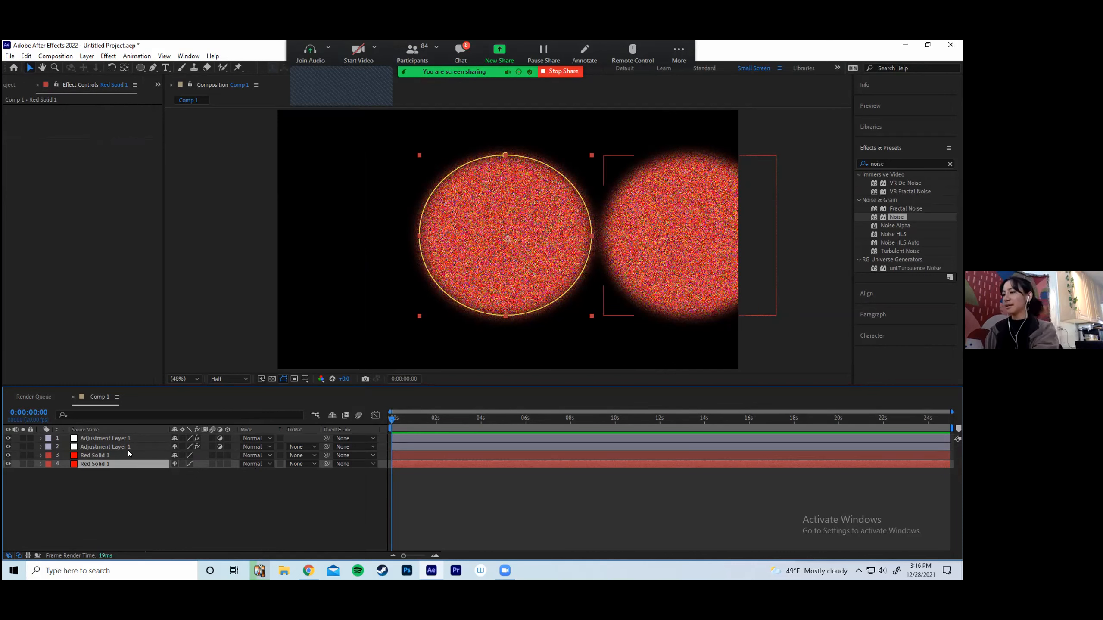
pyautogui.click(128, 454)
pyautogui.moveTo(692, 236); pyautogui.dragTo(573, 259)
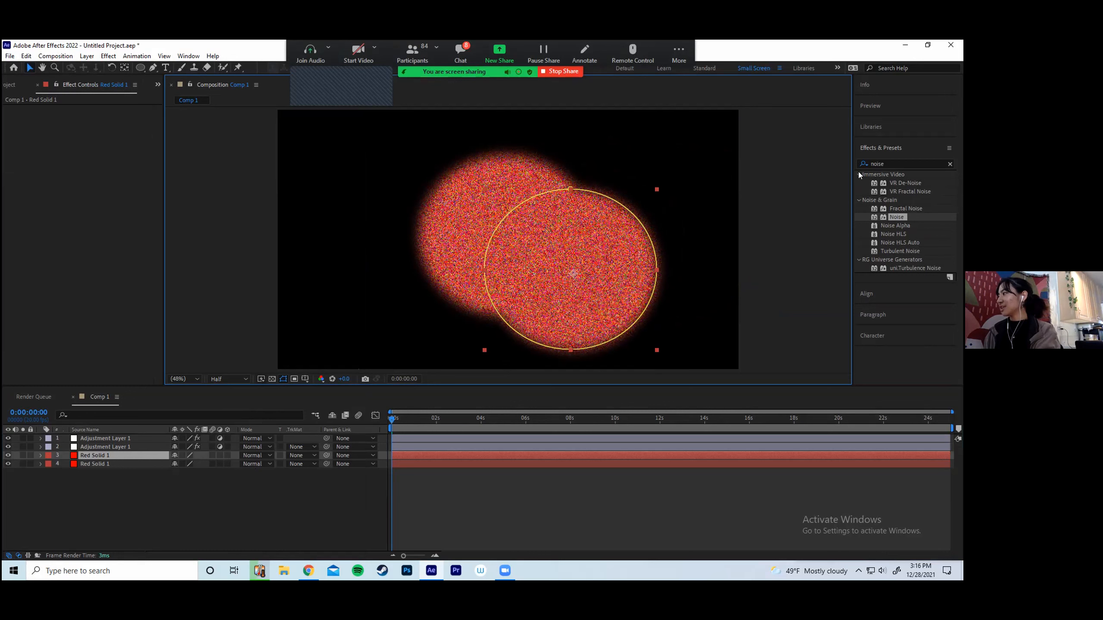
# Apply the Fill effect to the moved circle's layer and set its fill color to blue
pyautogui.hotkey('ctrl', '5')
pyautogui.write('fill')
pyautogui.doubleClick(893, 225)
pyautogui.click(96, 135)
pyautogui.moveTo(491, 410); pyautogui.dragTo(576, 465)
pyautogui.click(590, 423)
pyautogui.moveTo(564, 420); pyautogui.dragTo(624, 350)
pyautogui.click(669, 374)
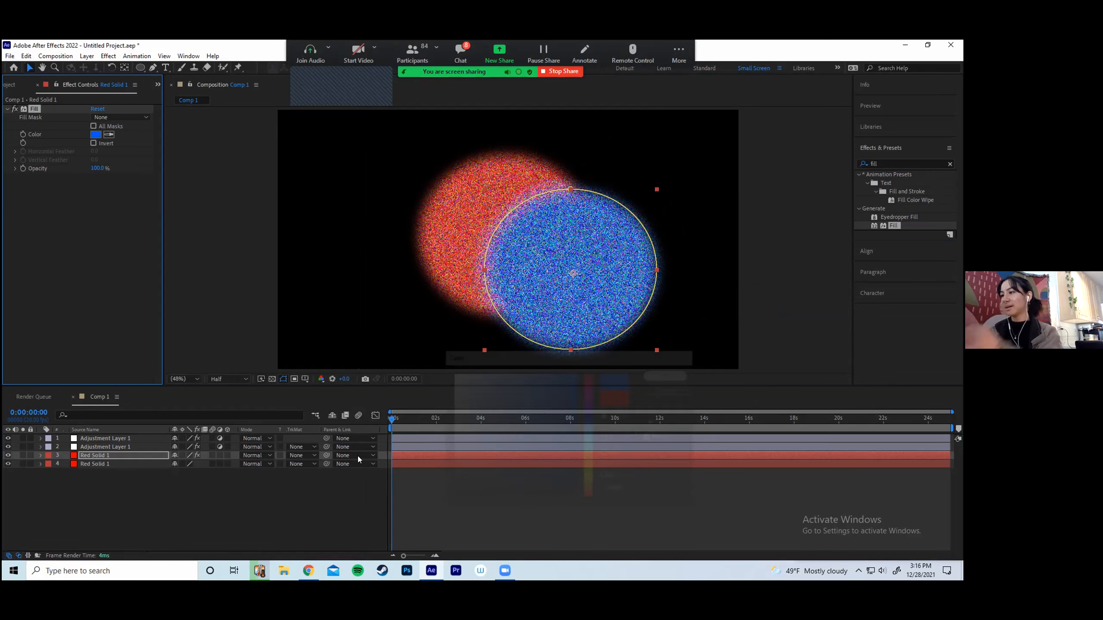
# Try the Screen, Color Dodge, Linear Dodge and Soft Light blending modes on the blue circle's layer
pyautogui.click(130, 454)
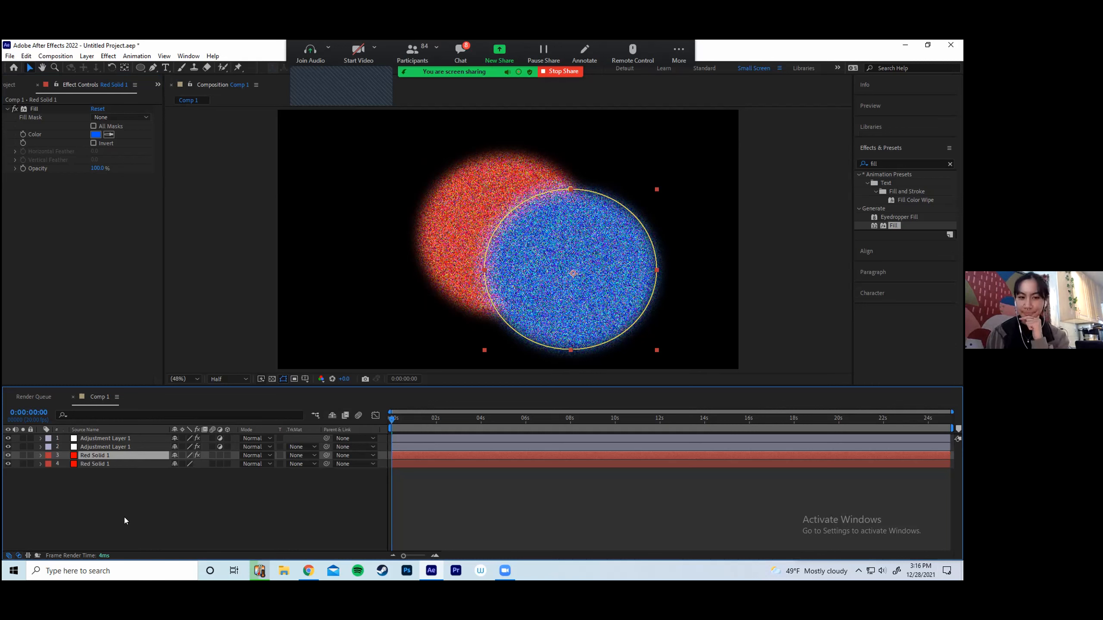
pyautogui.click(262, 455)
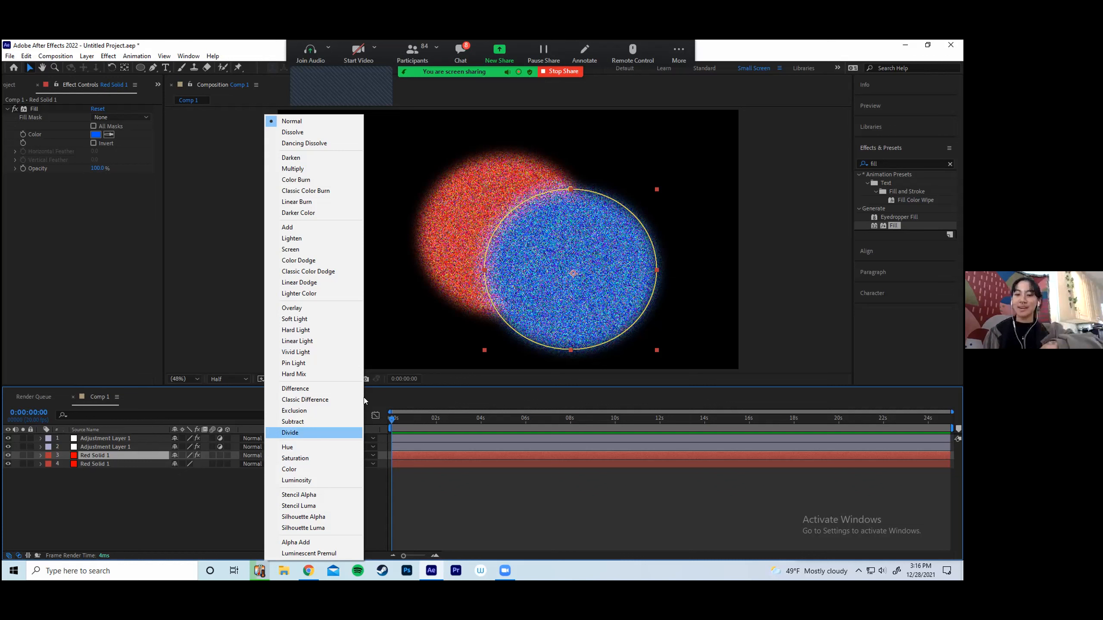
pyautogui.click(332, 249)
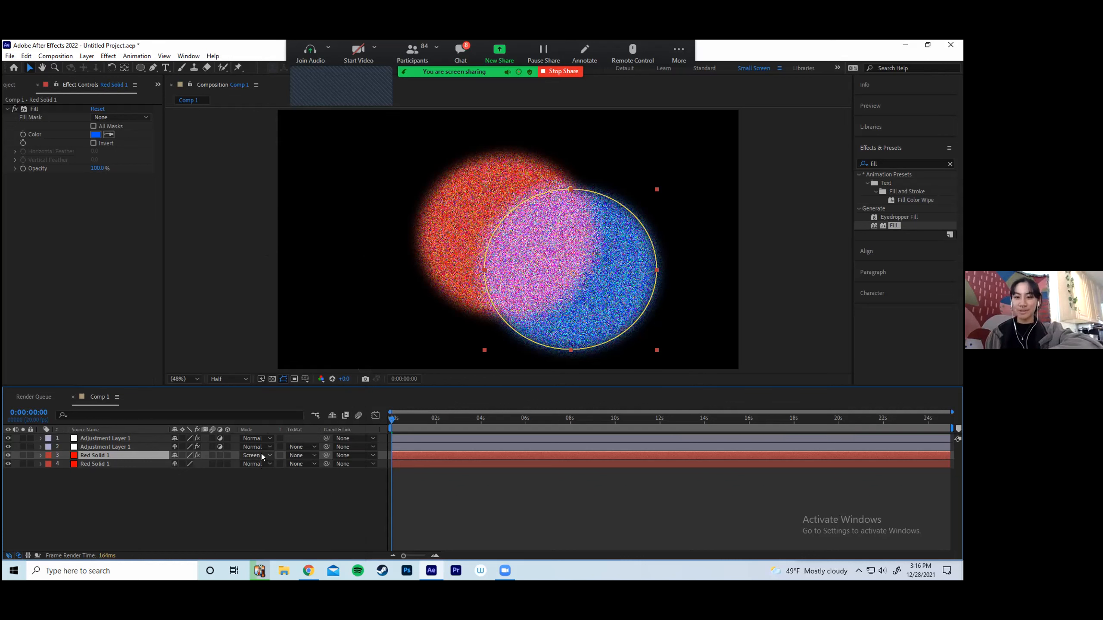
pyautogui.click(262, 453)
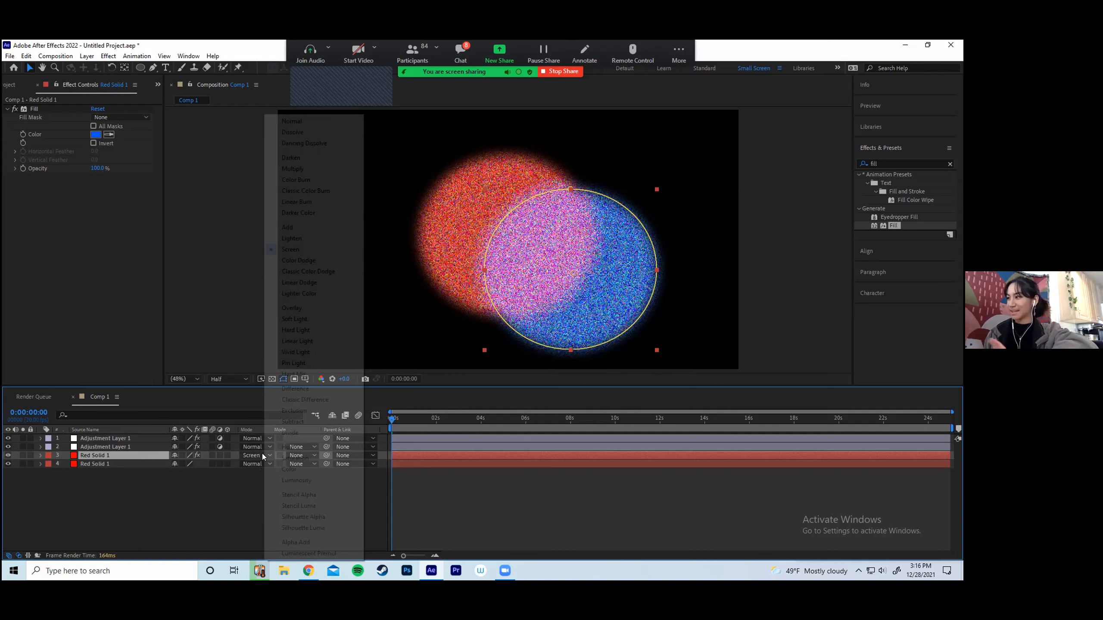
pyautogui.click(309, 262)
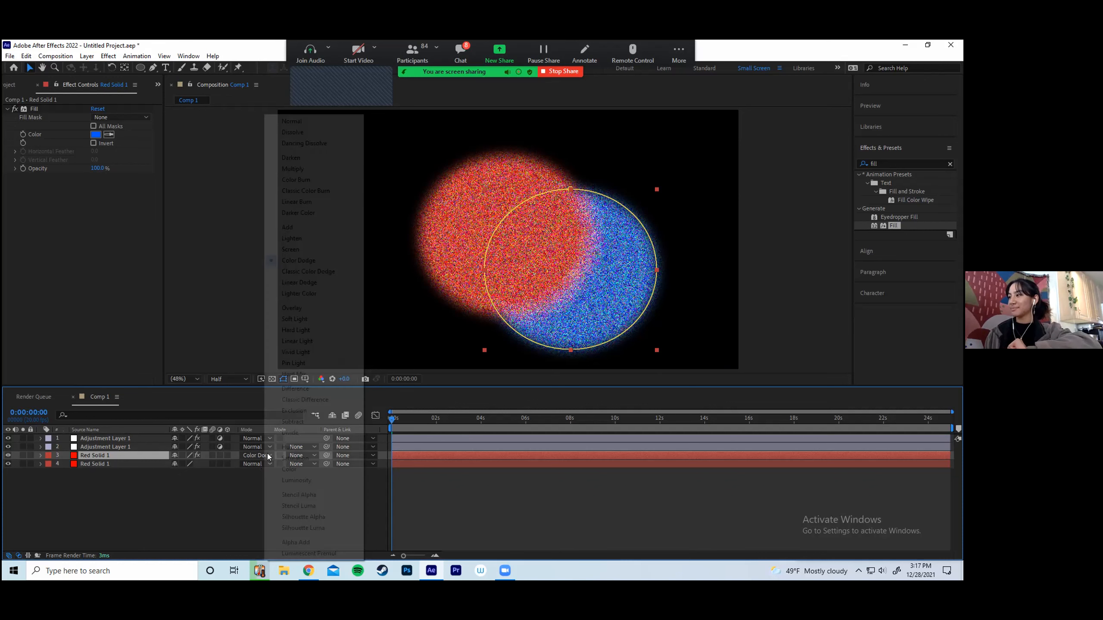
pyautogui.click(322, 280)
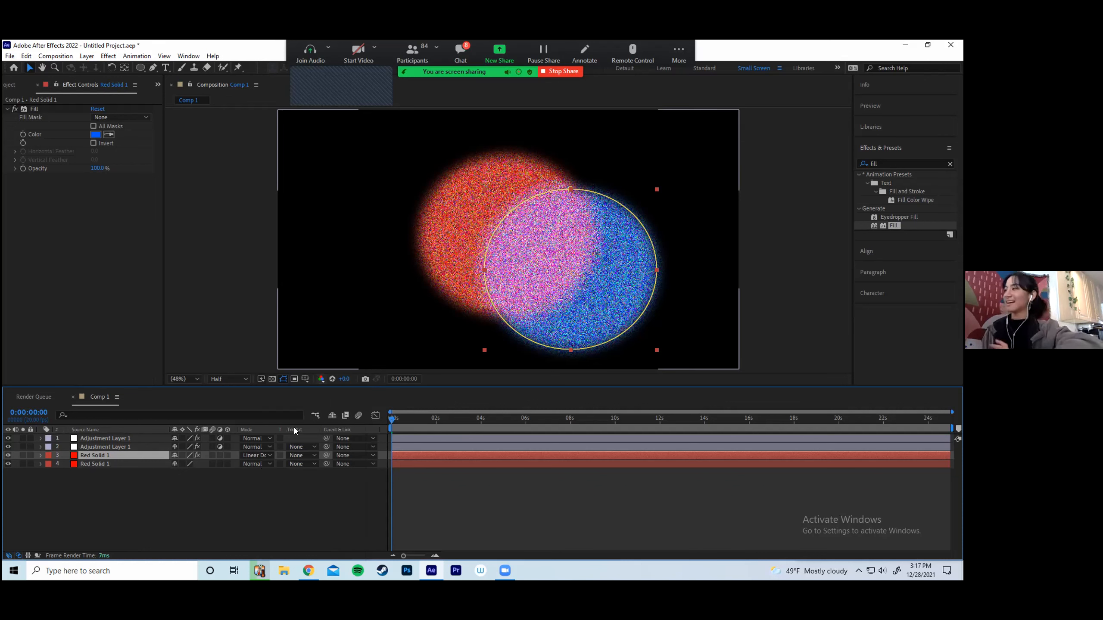
pyautogui.click(260, 455)
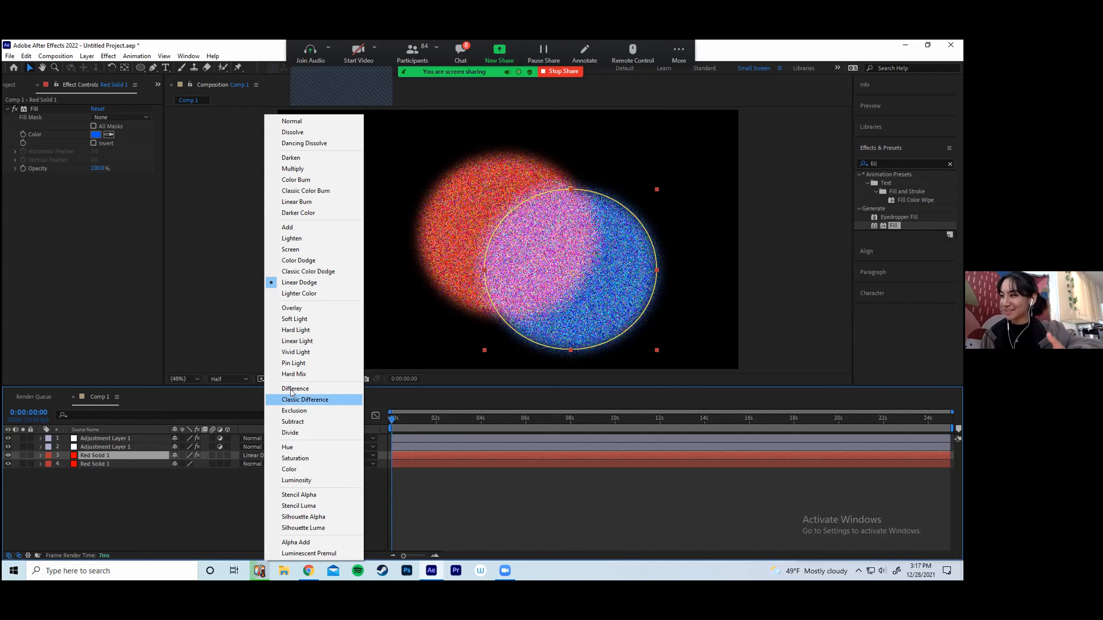
pyautogui.click(314, 318)
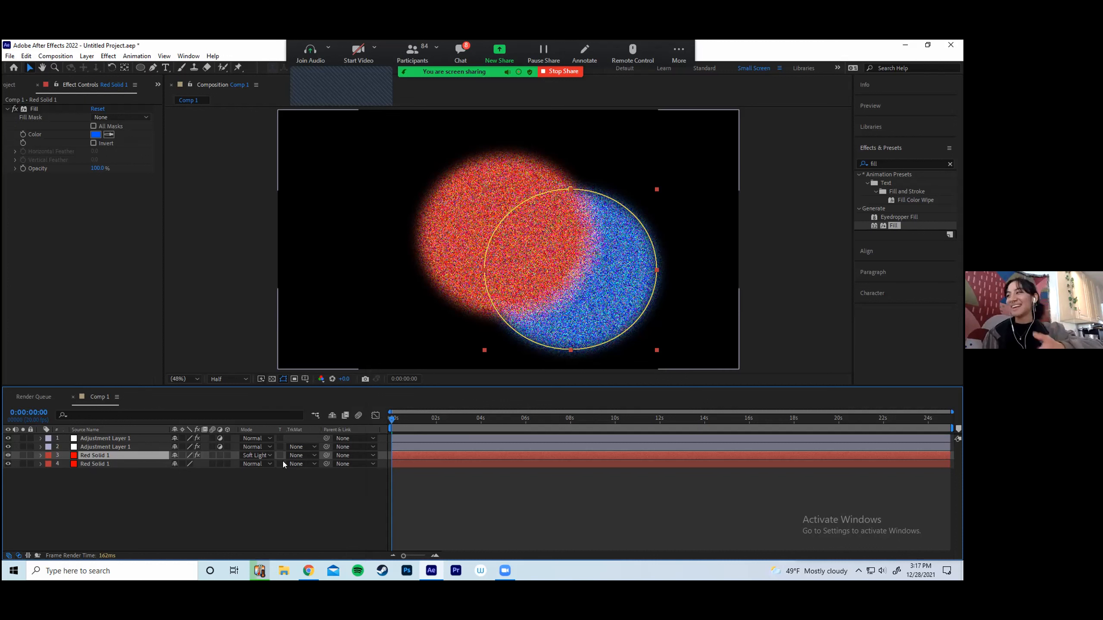
# Set the blue circle layer's blending mode to Classic Difference and deselect the layer
pyautogui.click(268, 456)
pyautogui.click(268, 456)
pyautogui.click(259, 454)
pyautogui.click(302, 393)
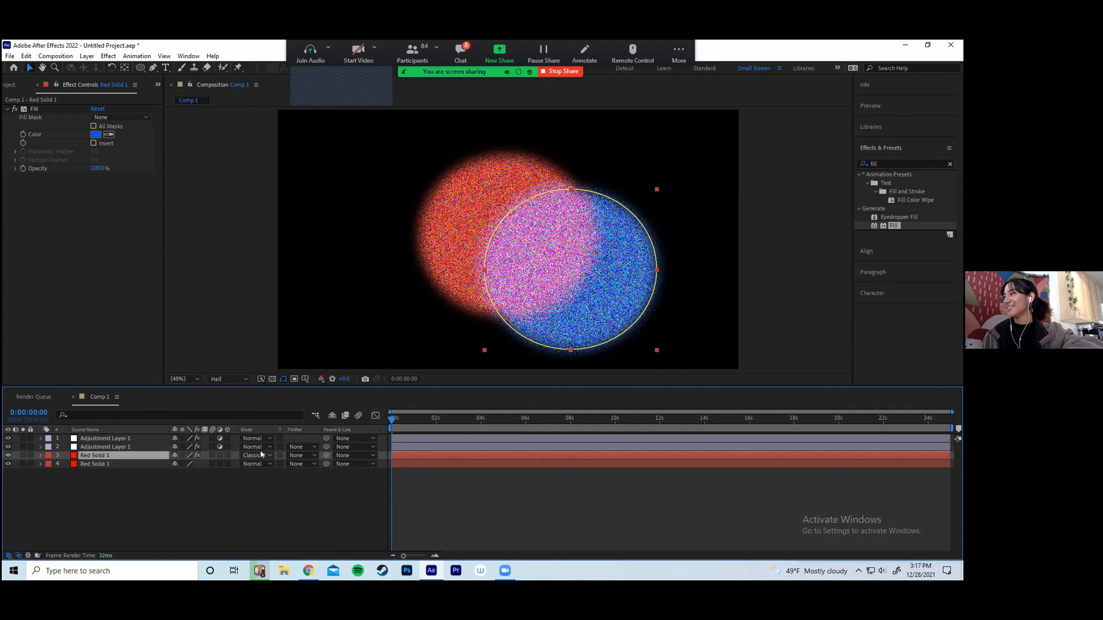
pyautogui.click(261, 452)
pyautogui.click(533, 482)
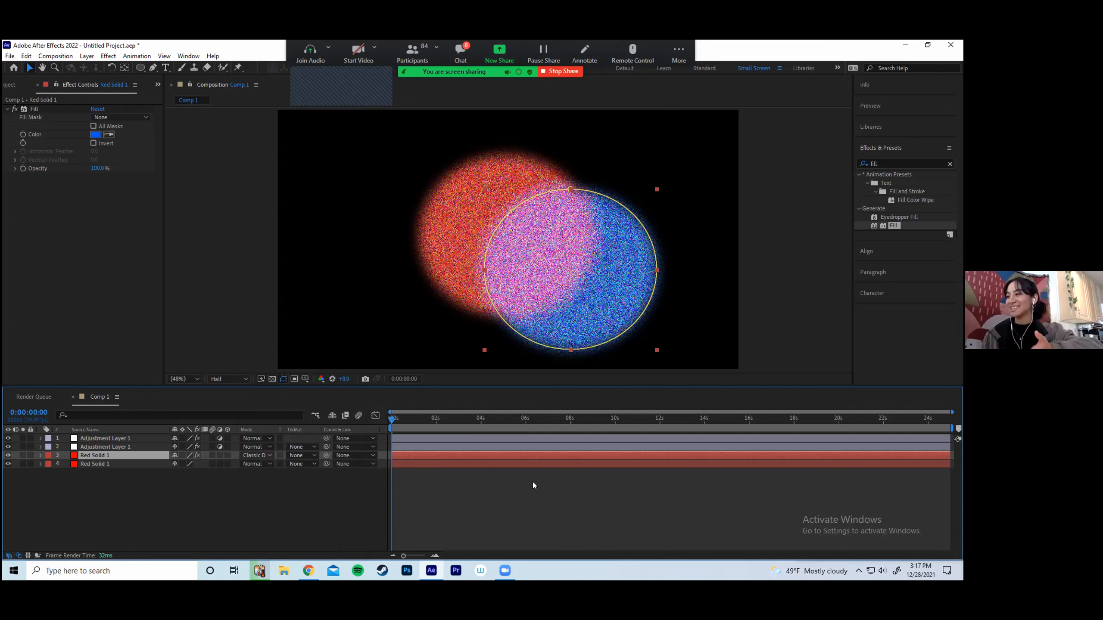
pyautogui.click(534, 483)
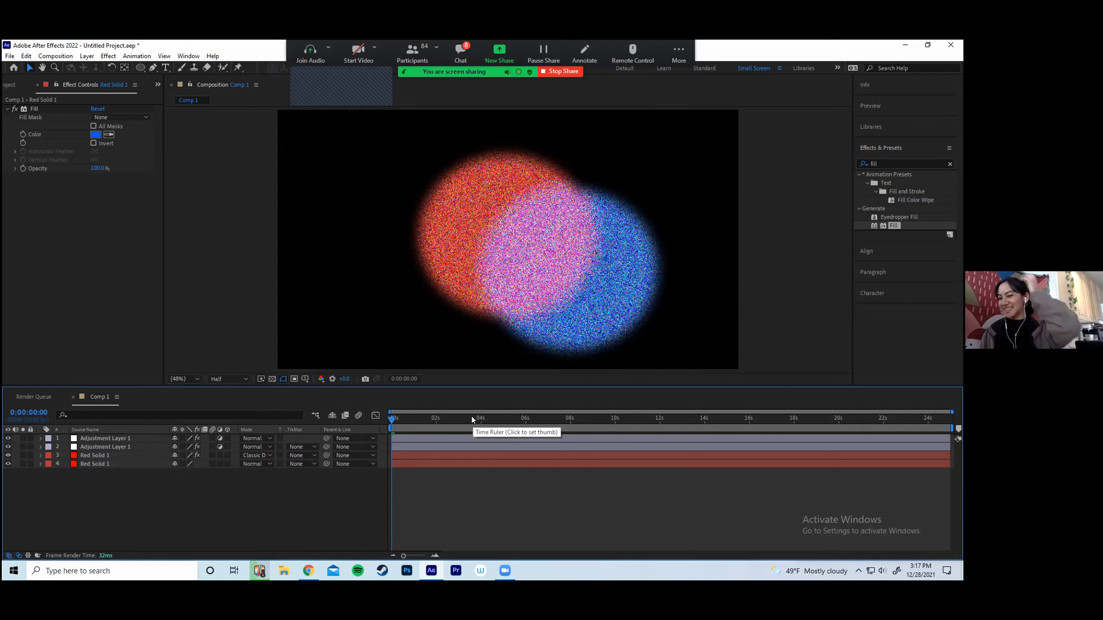
pyautogui.click(263, 456)
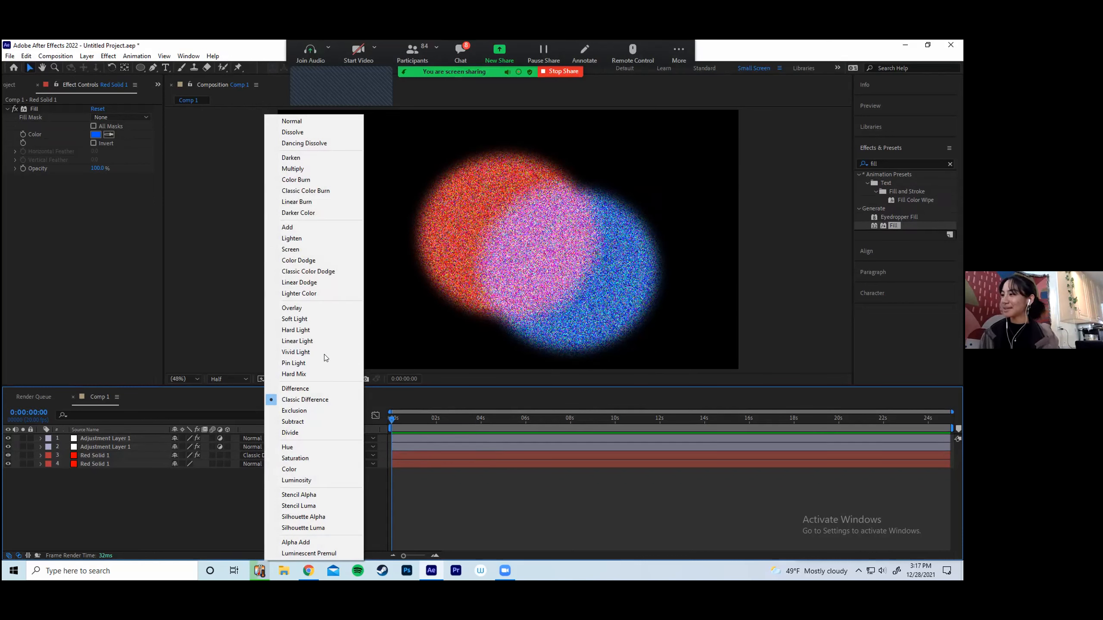
pyautogui.click(507, 484)
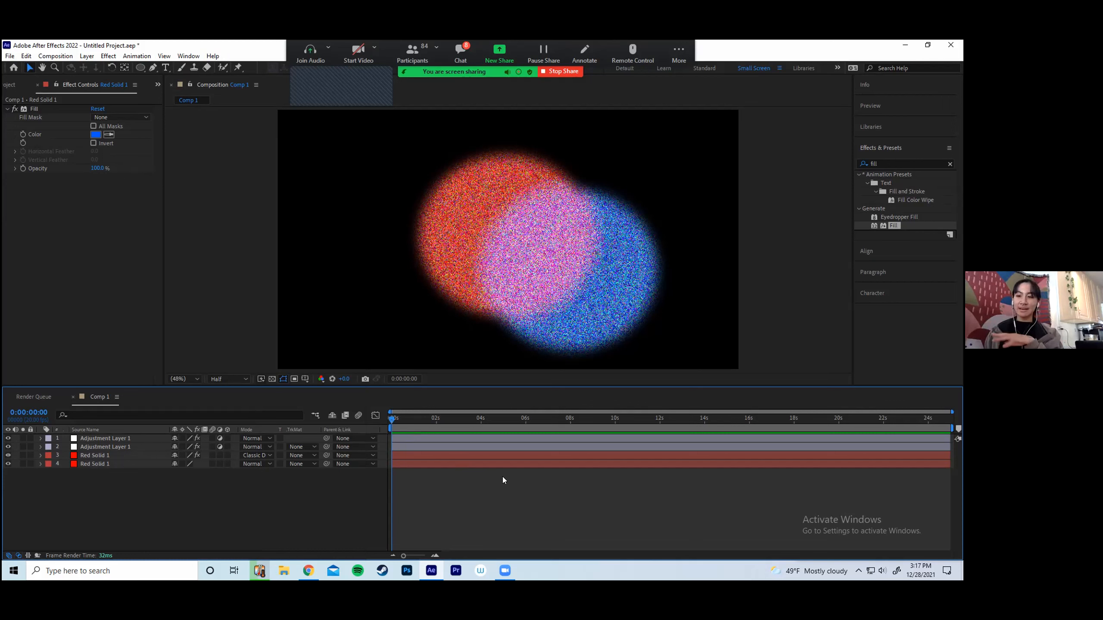
# Switch to the Google Slides presentation in Chrome to review the topic list, and return to After Effects
pyautogui.click(308, 570)
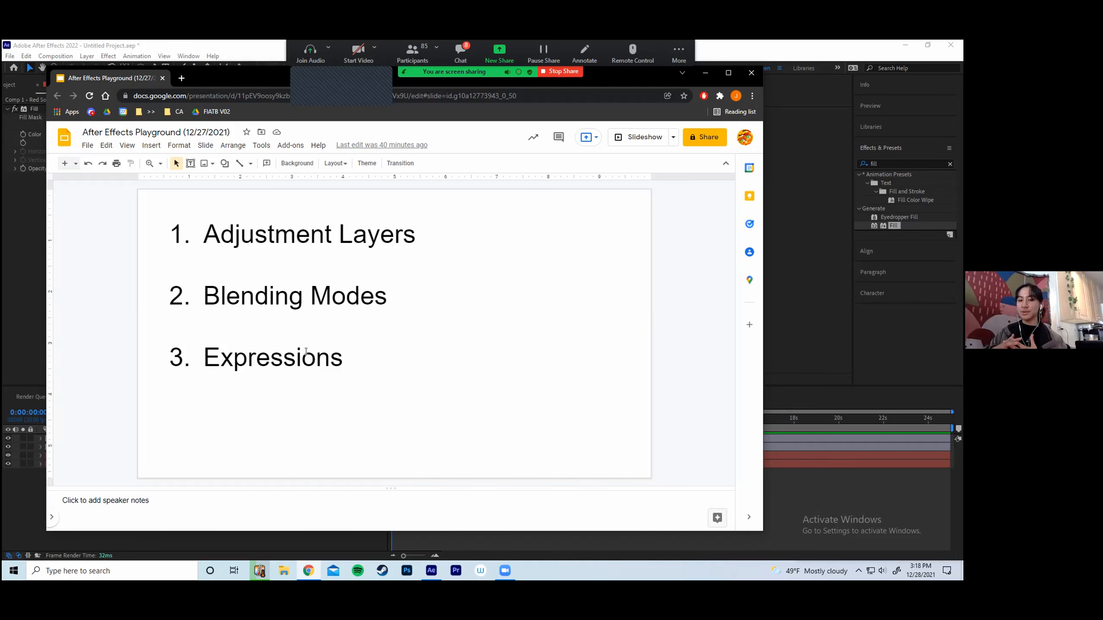
pyautogui.click(822, 350)
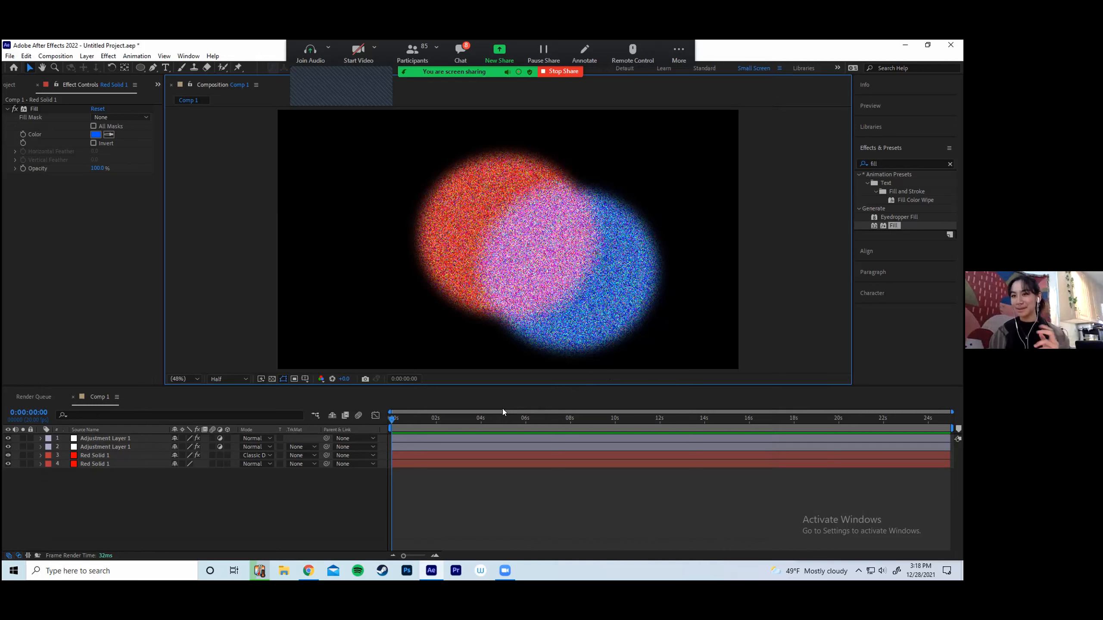
# Hide the blue circle layer and both adjustment layers, and reveal the Position property of the remaining red circle's layer
pyautogui.click(115, 456)
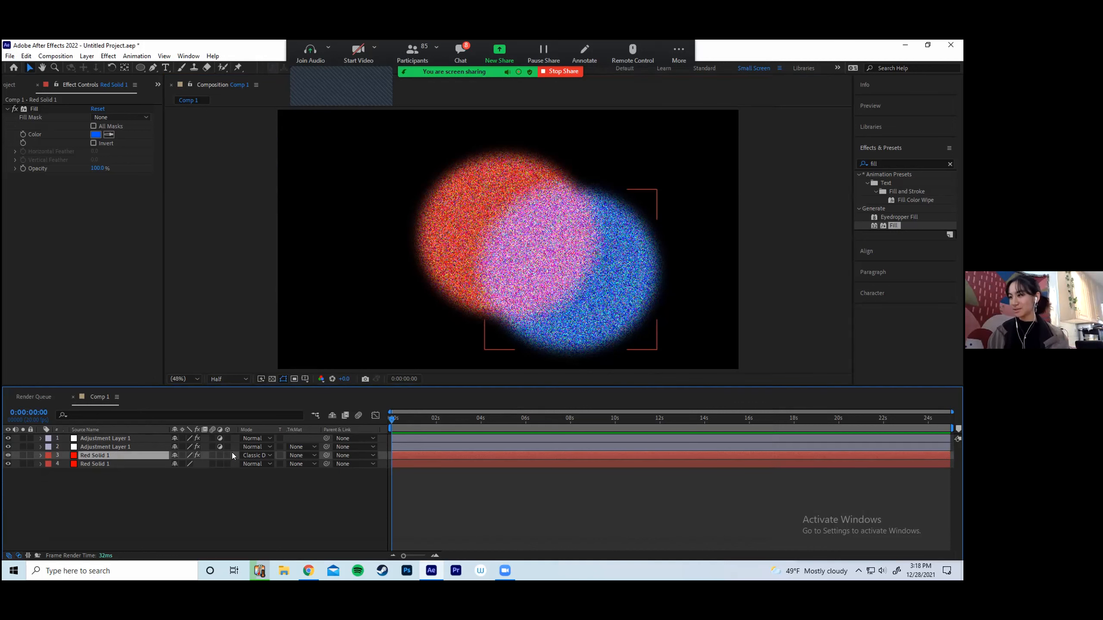
pyautogui.click(8, 456)
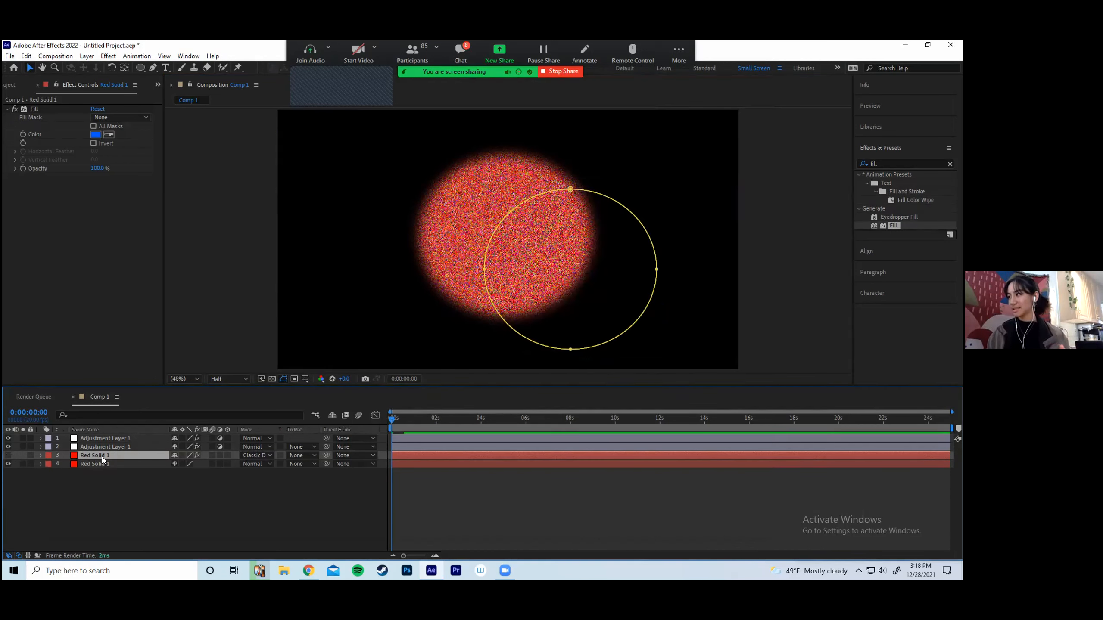
pyautogui.click(105, 464)
pyautogui.click(8, 447)
pyautogui.click(7, 438)
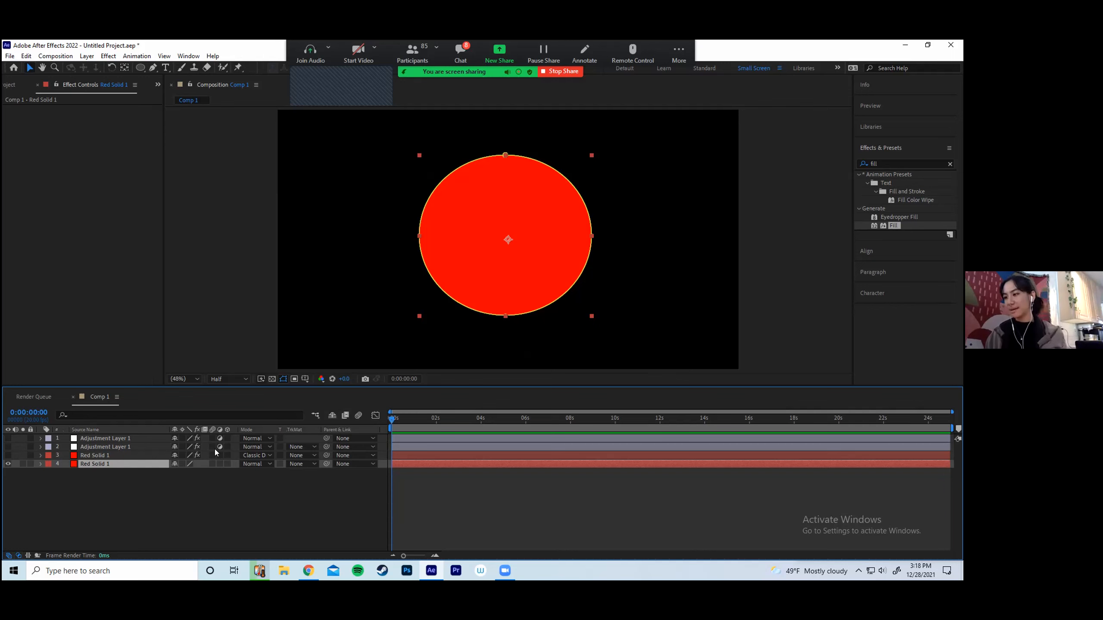
pyautogui.click(40, 462)
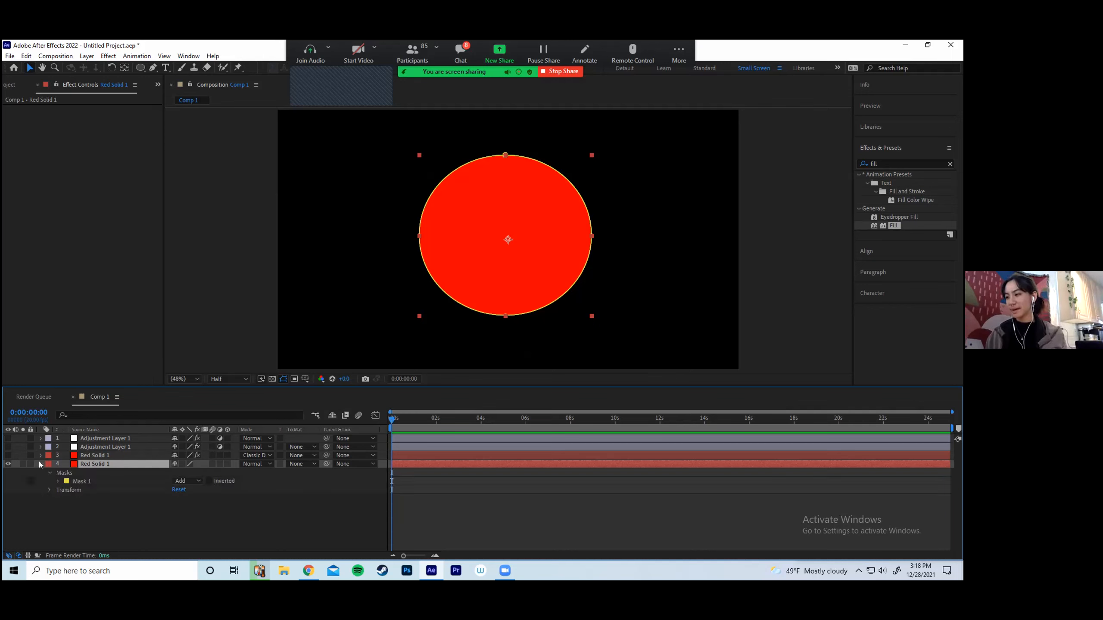
pyautogui.press('p')
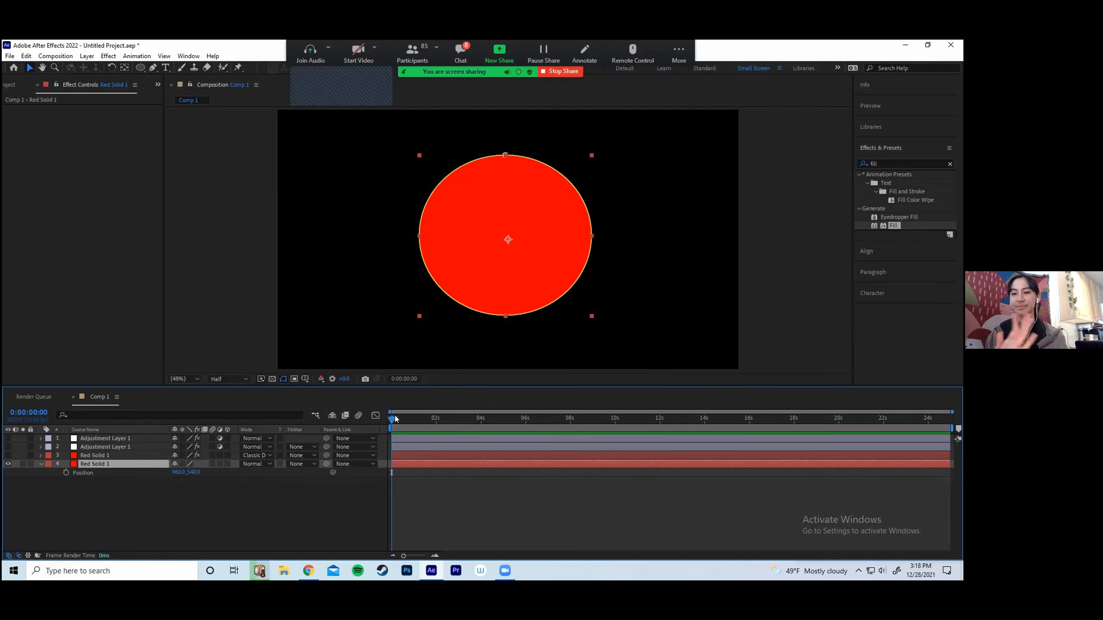
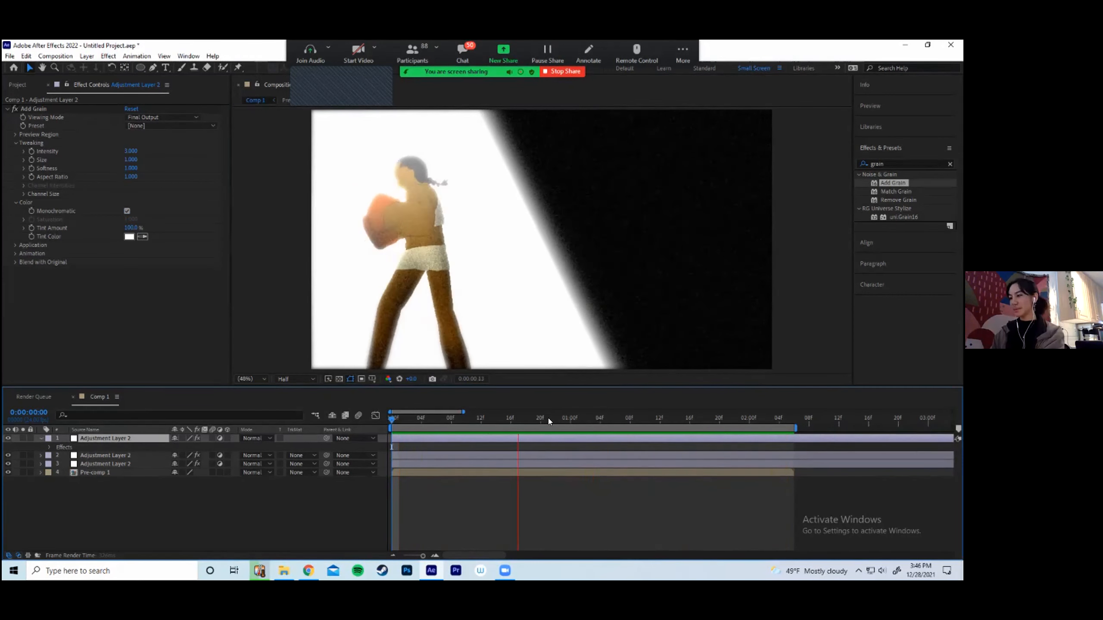
# Stop the preview playback of the boxer animation and collapse the top adjustment layer's properties
pyautogui.press('space')
pyautogui.click(41, 438)
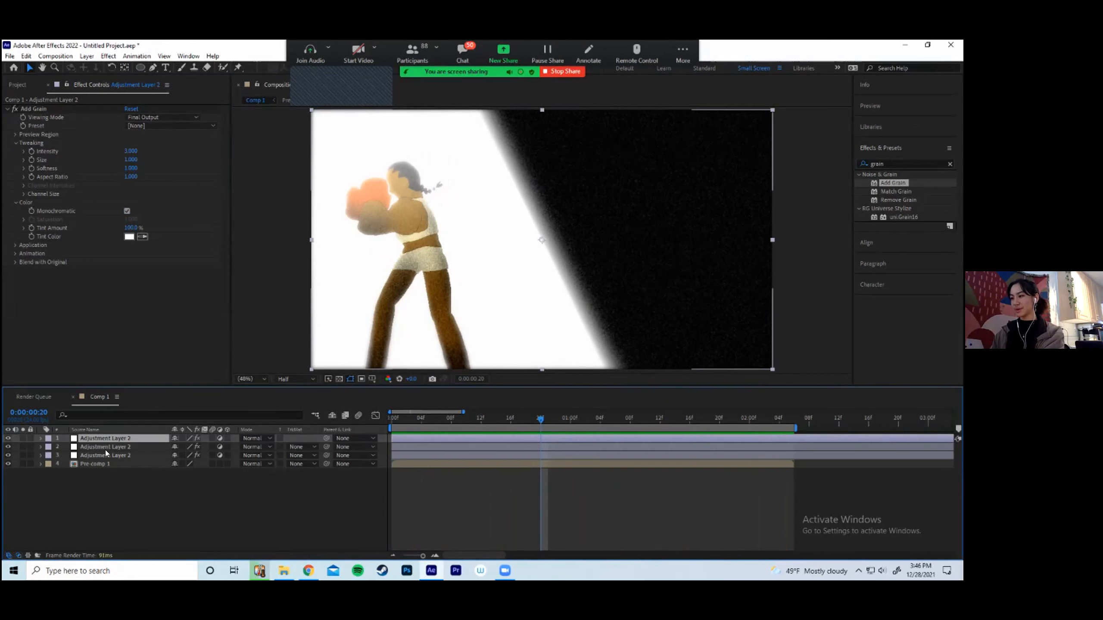
# Open Pre-comp 1 and switch between it and Comp 1 to compare the boxer animation without and with the adjustment layers
pyautogui.doubleClick(108, 464)
pyautogui.press('space')
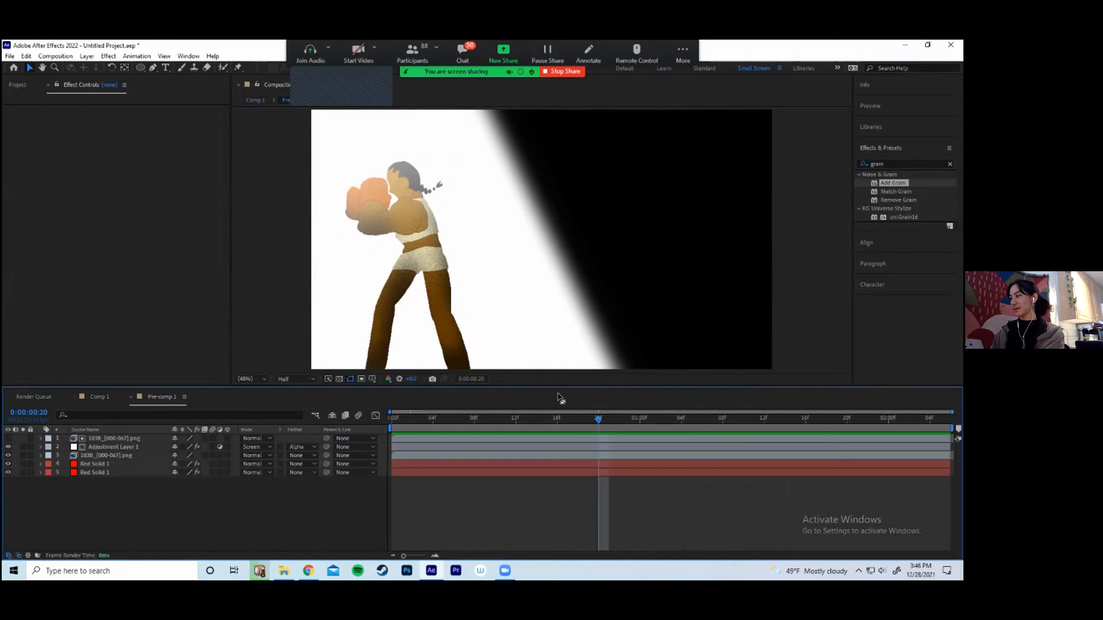
pyautogui.click(97, 395)
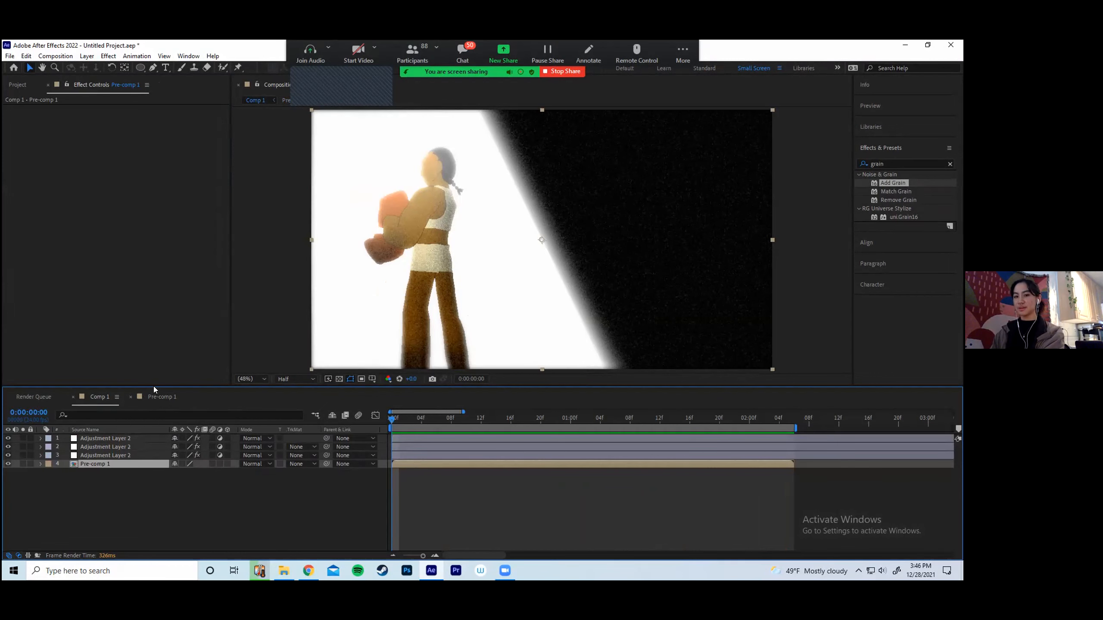
pyautogui.click(165, 397)
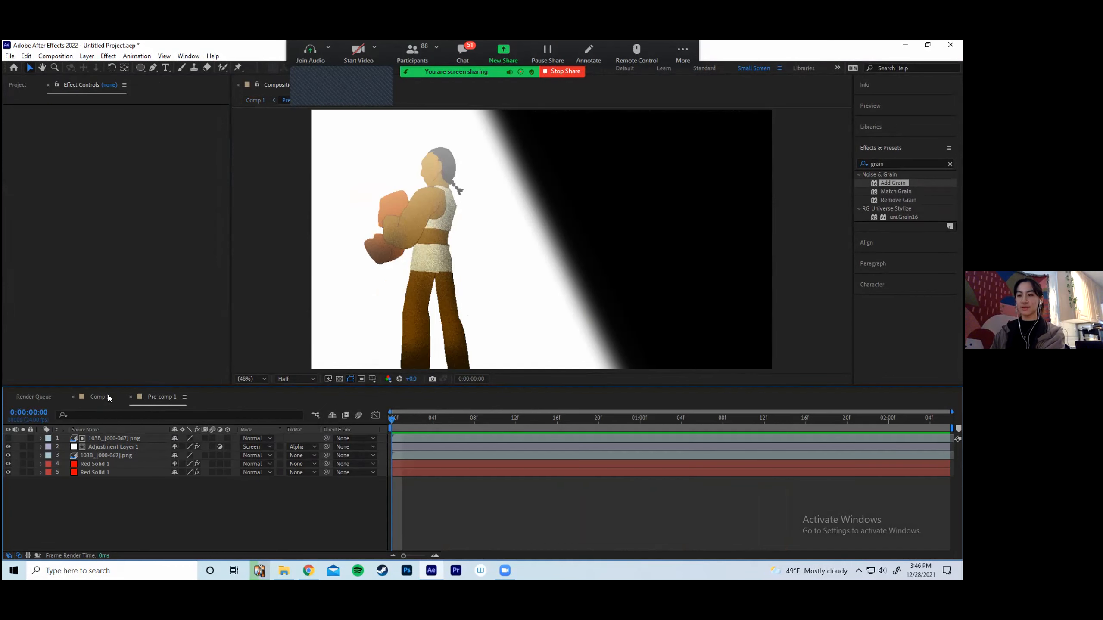
pyautogui.click(102, 396)
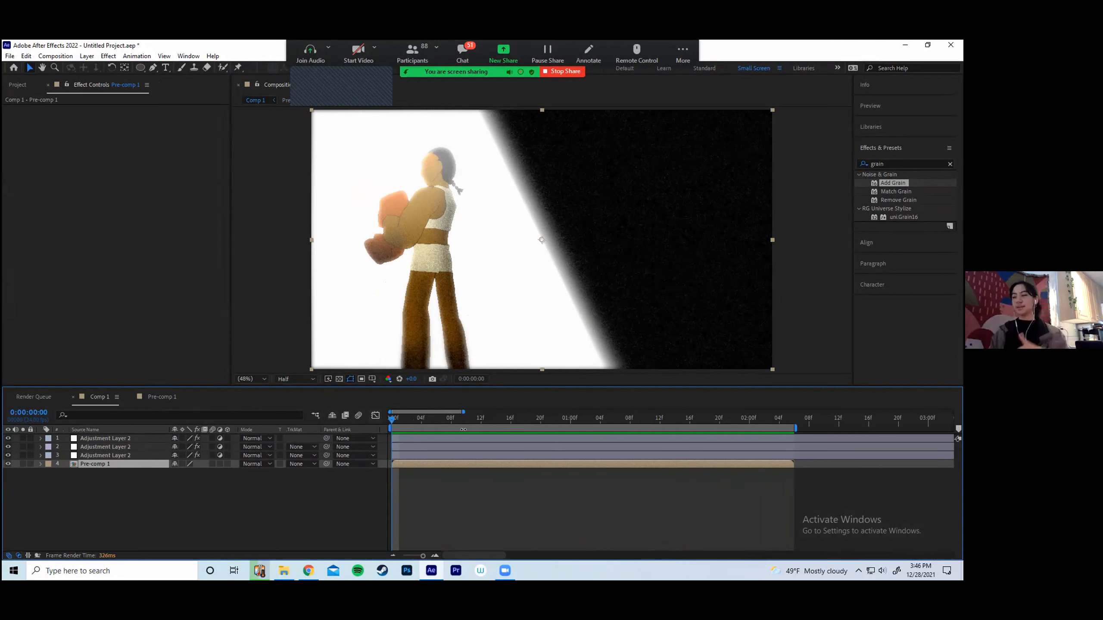
# Duplicate the top adjustment layer in Comp 1 and replace the duplicate's Add Grain effect with Levels
pyautogui.click(451, 440)
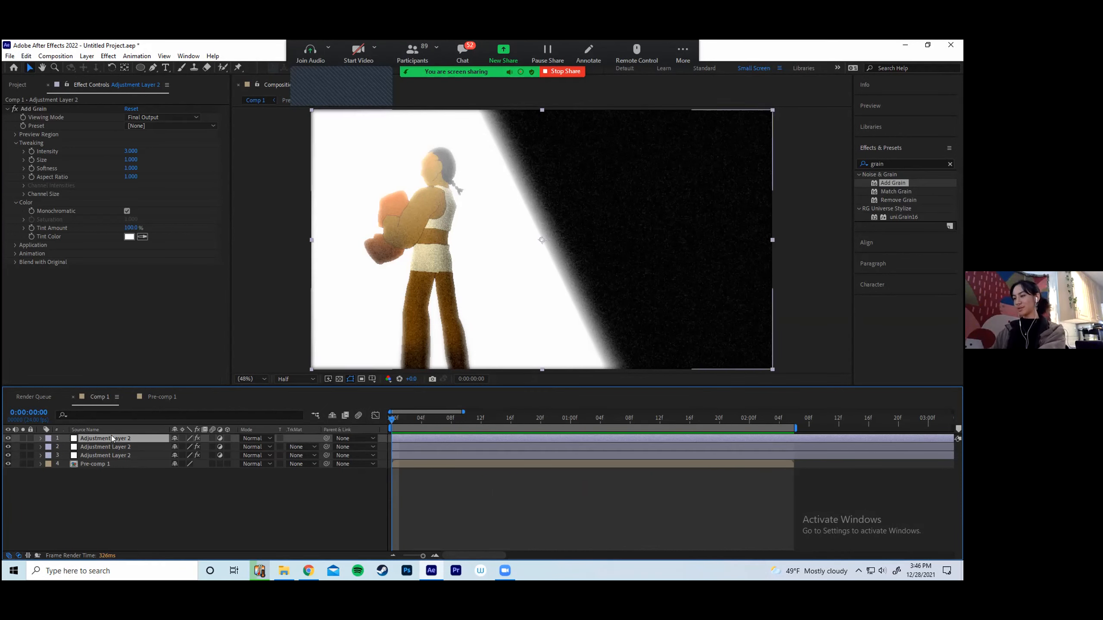
pyautogui.hotkey('ctrl', 'd')
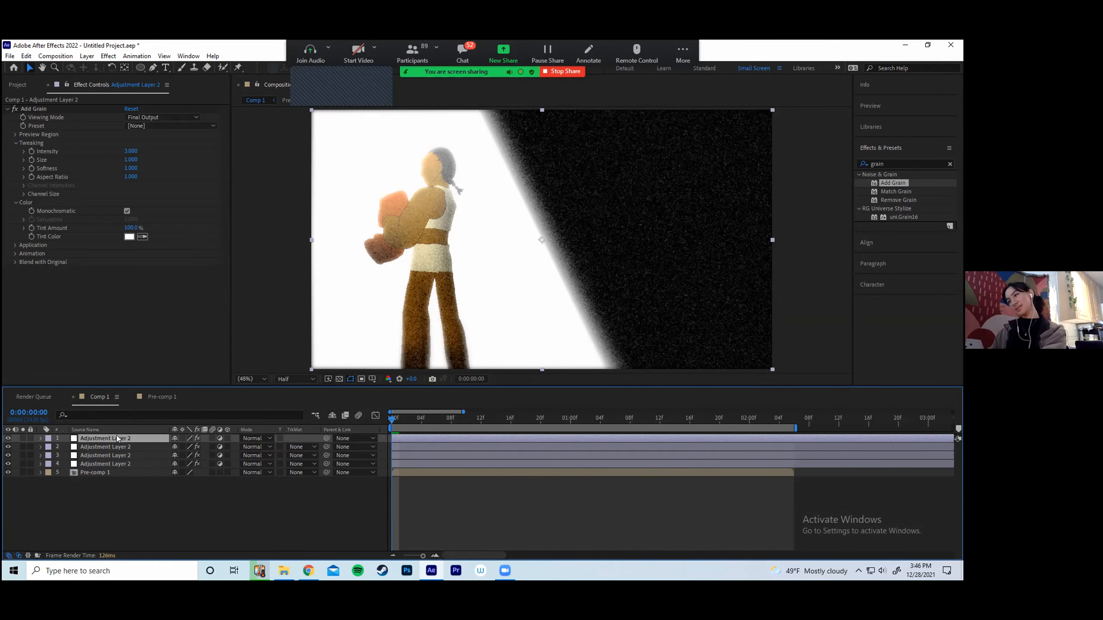
pyautogui.click(47, 109)
pyautogui.press('Delete')
pyautogui.click(950, 164)
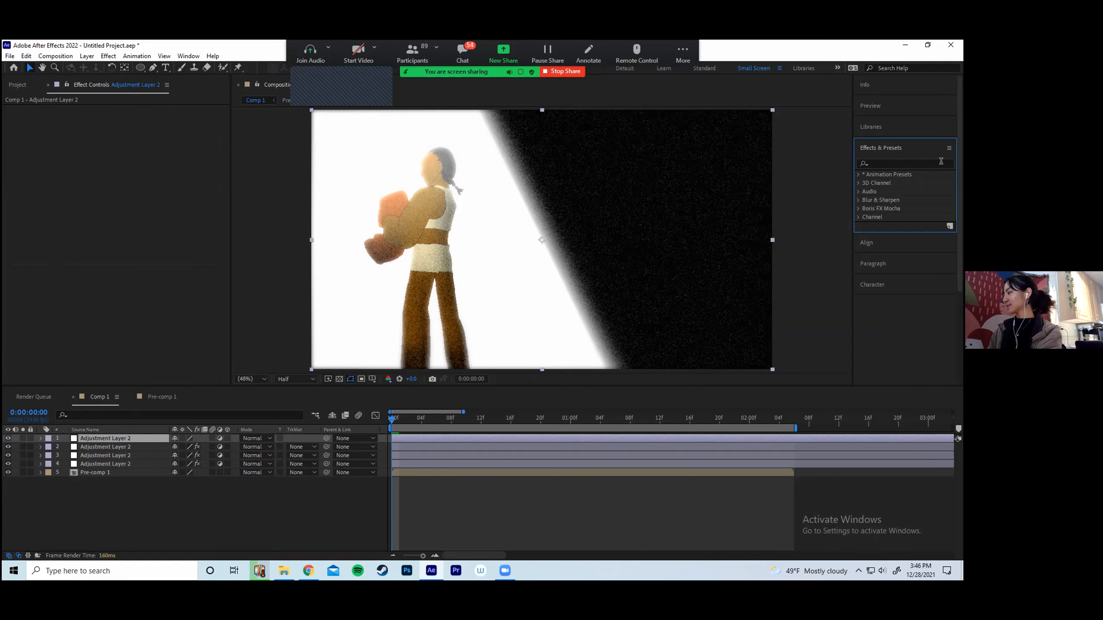
pyautogui.write('level')
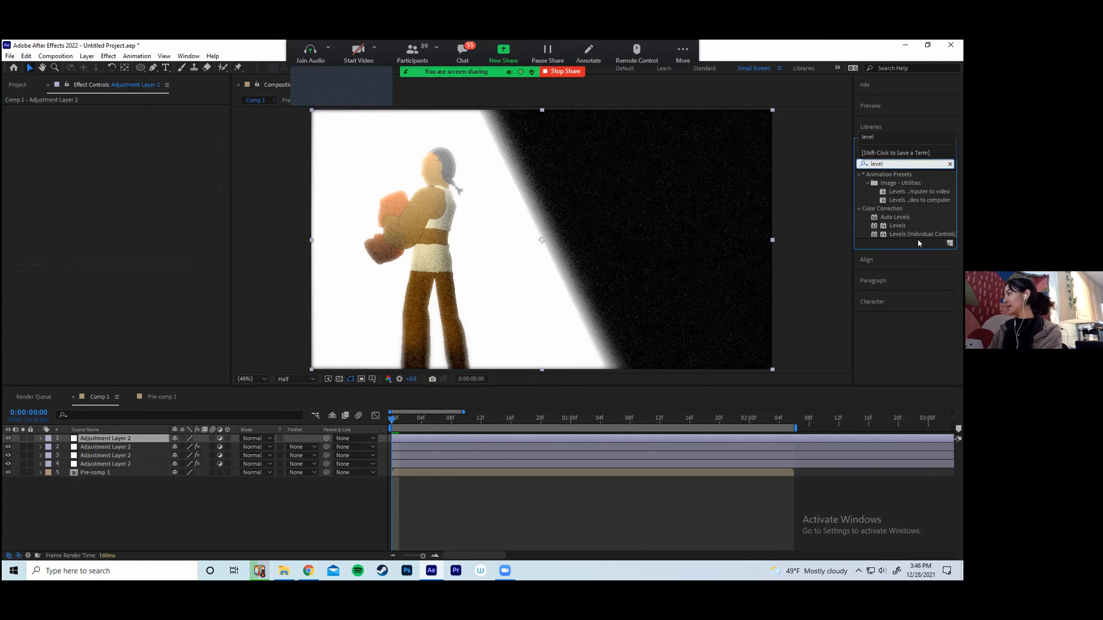
pyautogui.doubleClick(889, 225)
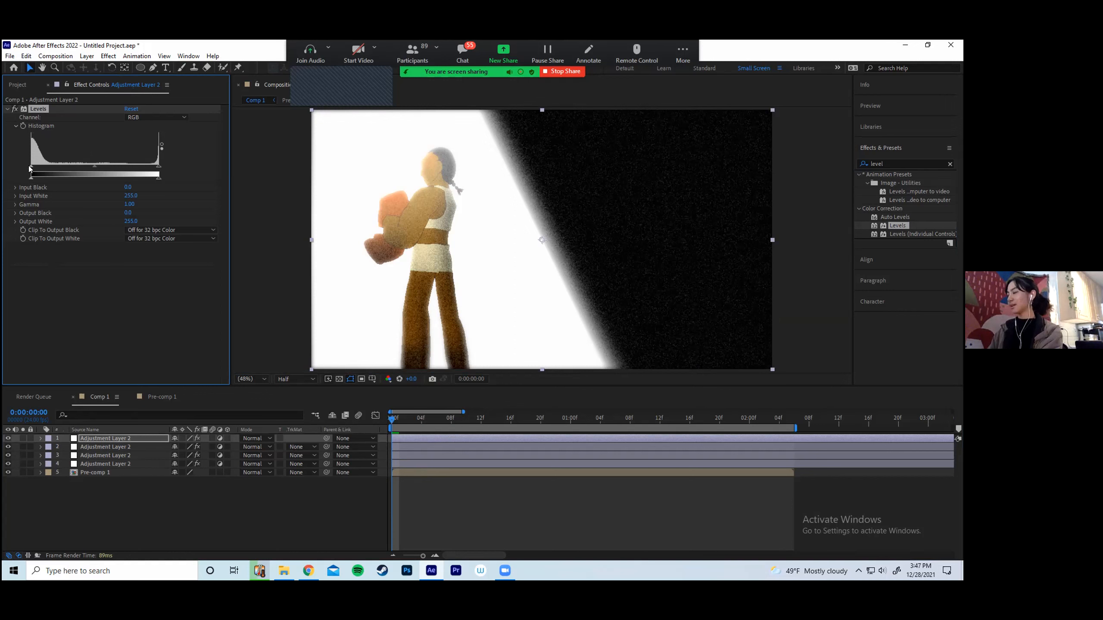
# Set the Levels Input Black to about 212 and Input White to about 236, and preview the high-contrast animation
pyautogui.moveTo(32, 165); pyautogui.dragTo(84, 166)
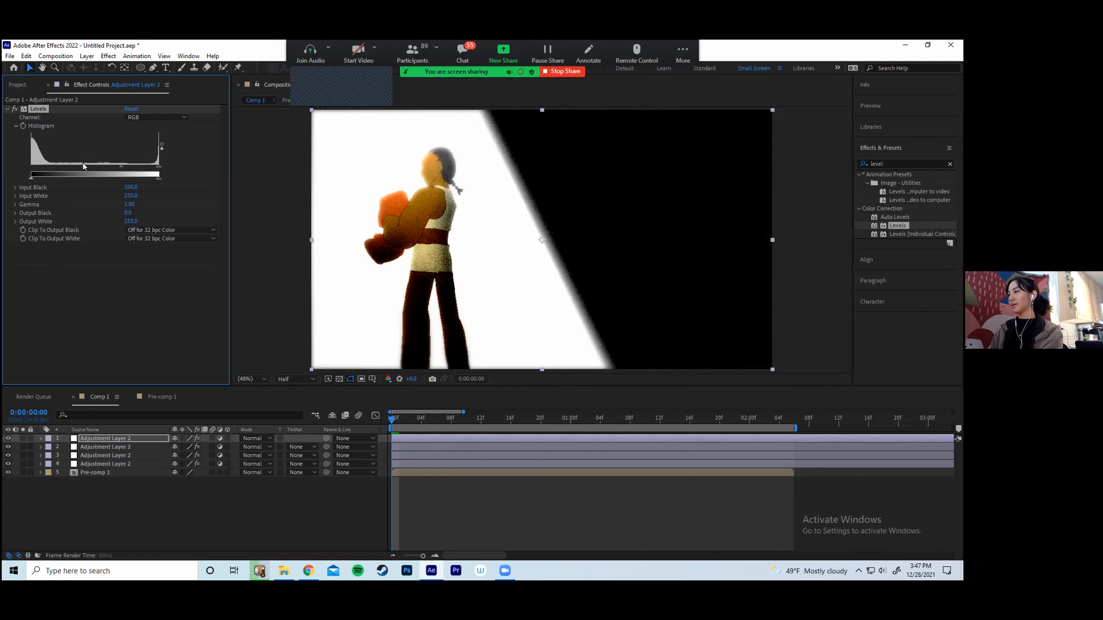
pyautogui.moveTo(159, 166)
pyautogui.mouseDown()
pyautogui.moveTo(81, 165)
pyautogui.moveTo(162, 159)
pyautogui.moveTo(139, 167)
pyautogui.mouseUp()
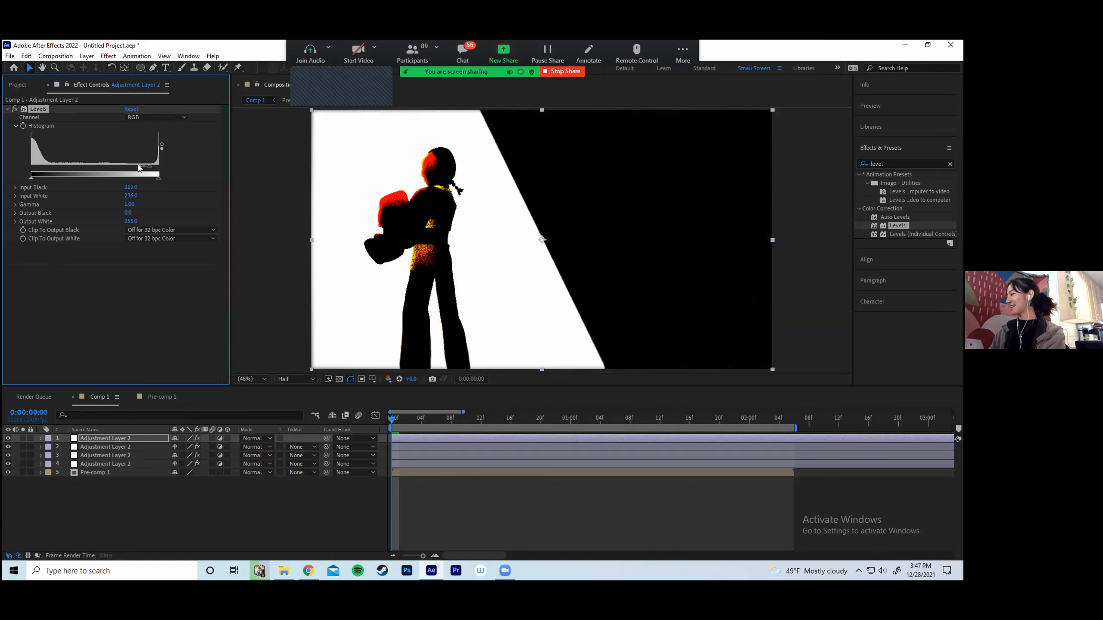
pyautogui.press('space')
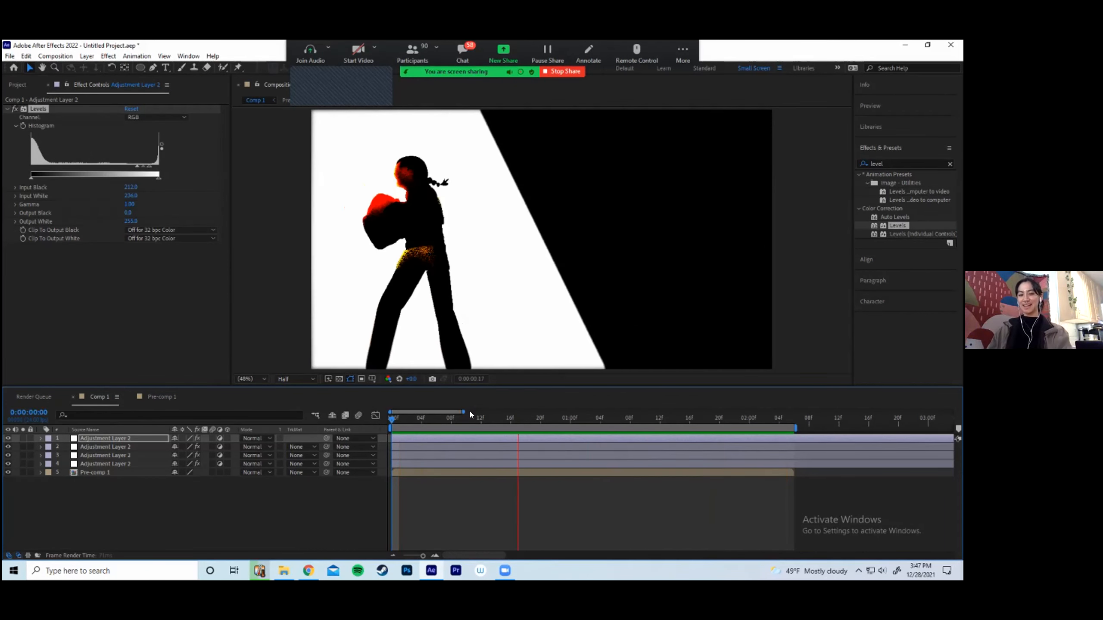
pyautogui.press('space')
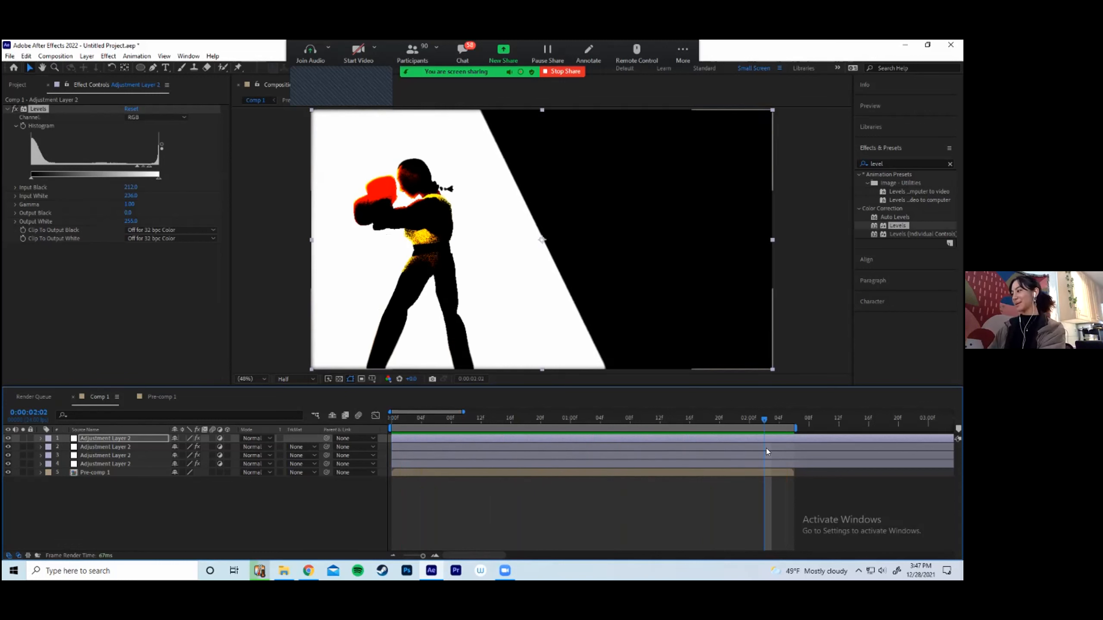
pyautogui.keyDown('shift'); pyautogui.click(647, 472); pyautogui.keyUp('shift')
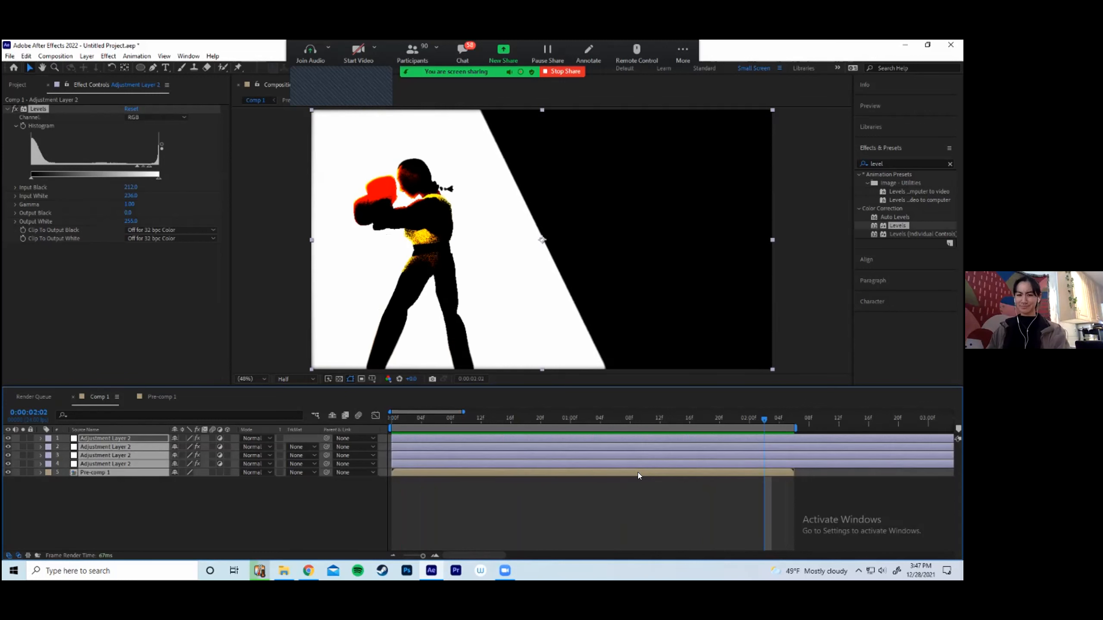
pyautogui.rightClick(638, 472)
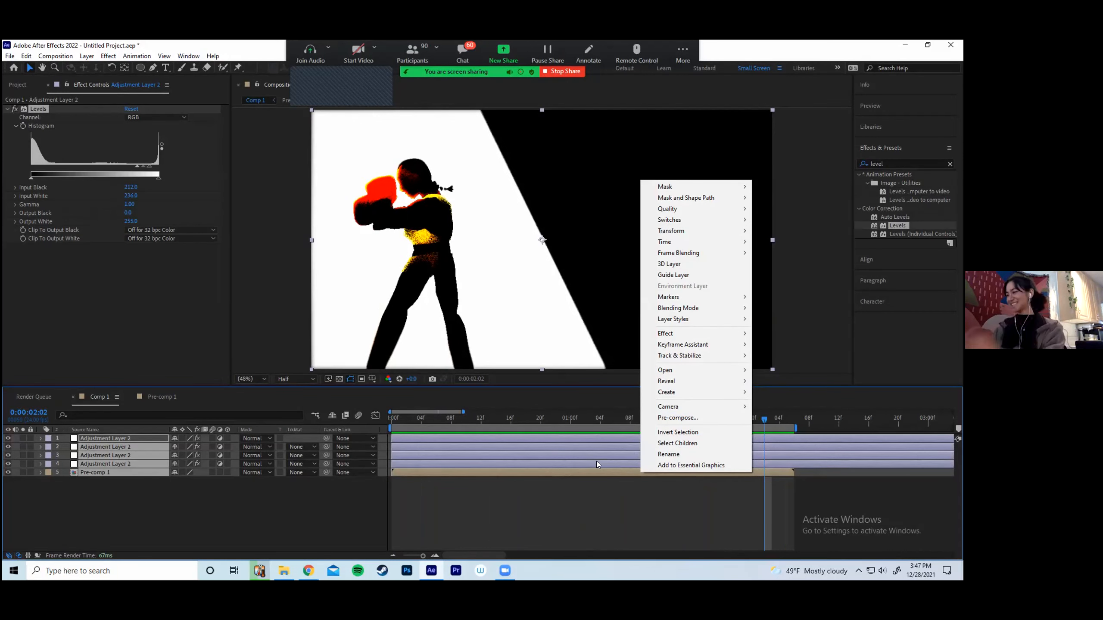
pyautogui.click(777, 413)
# Trim the ends of all four adjustment layers to 0:00:02:05
pyautogui.moveTo(779, 419); pyautogui.dragTo(787, 426)
pyautogui.click(782, 441)
pyautogui.keyDown('shift'); pyautogui.click(779, 462); pyautogui.keyUp('shift')
pyautogui.hotkey('alt', ']')
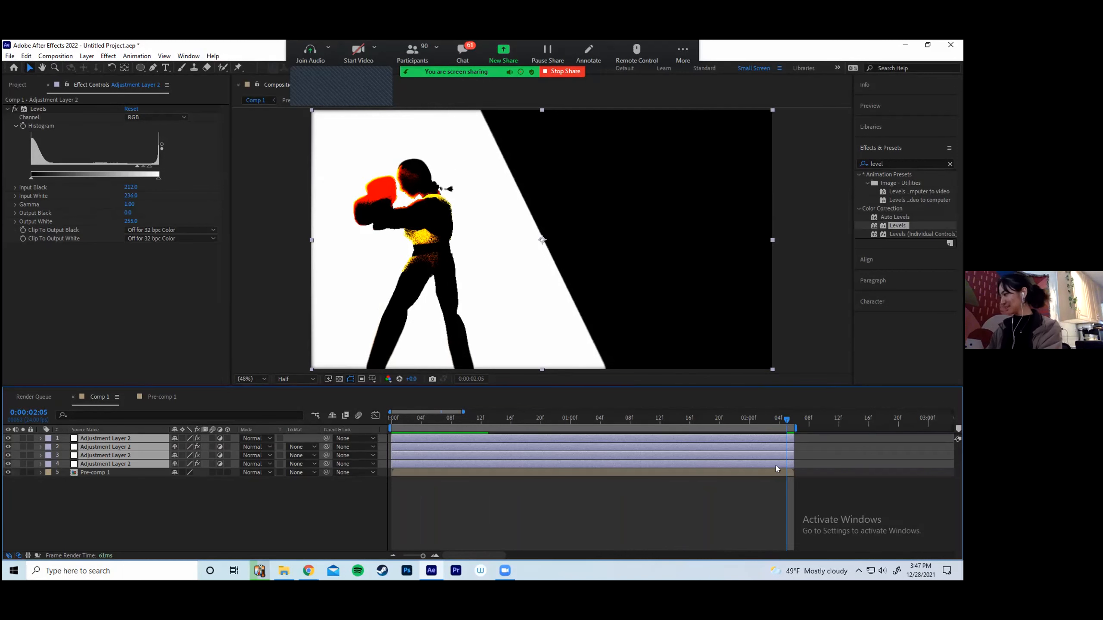
# Pre-compose the four adjustment layers and the Pre-comp 1 layer together, moving all attributes into the new composition
pyautogui.click(767, 473)
pyautogui.rightClick(736, 437)
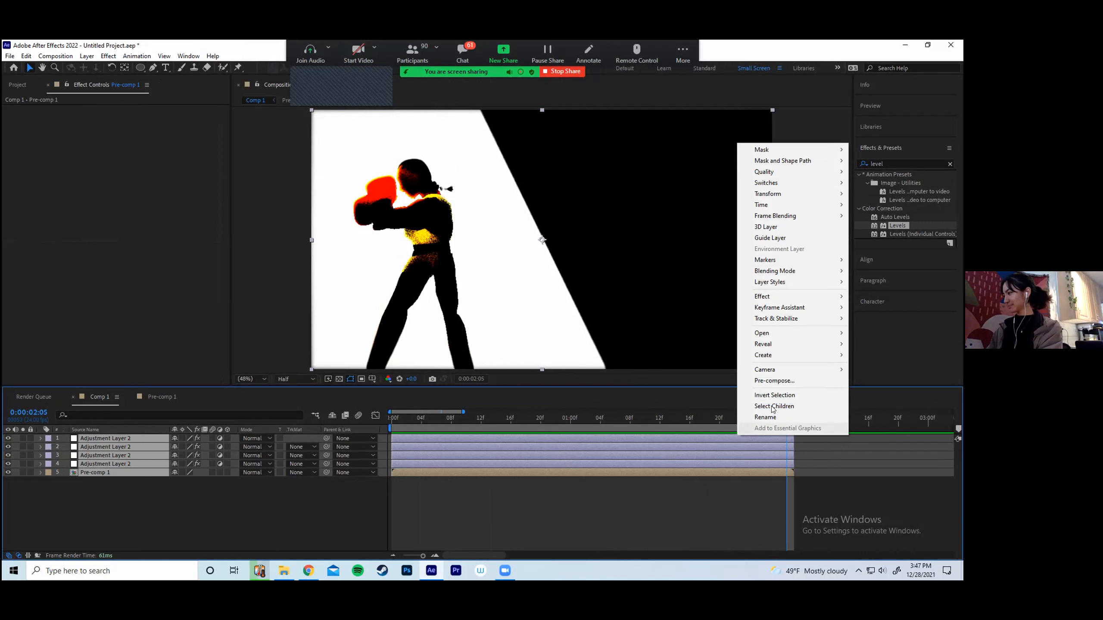
pyautogui.click(767, 381)
pyautogui.click(531, 400)
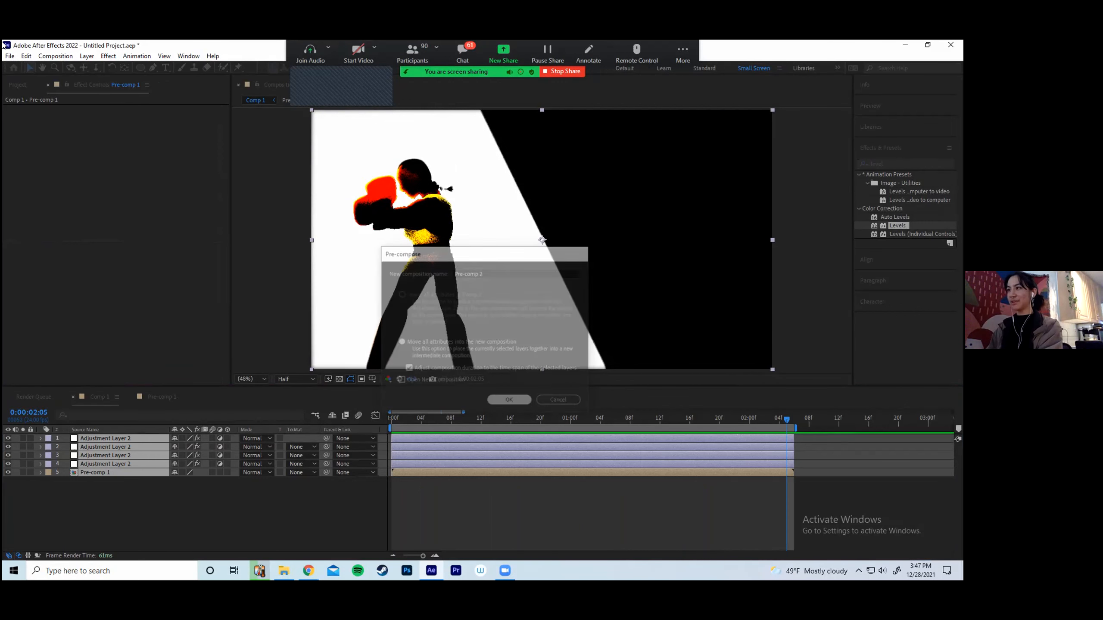
# Show the project's list of compositions and footage, and preview Comp 1 from its first frame
pyautogui.click(17, 86)
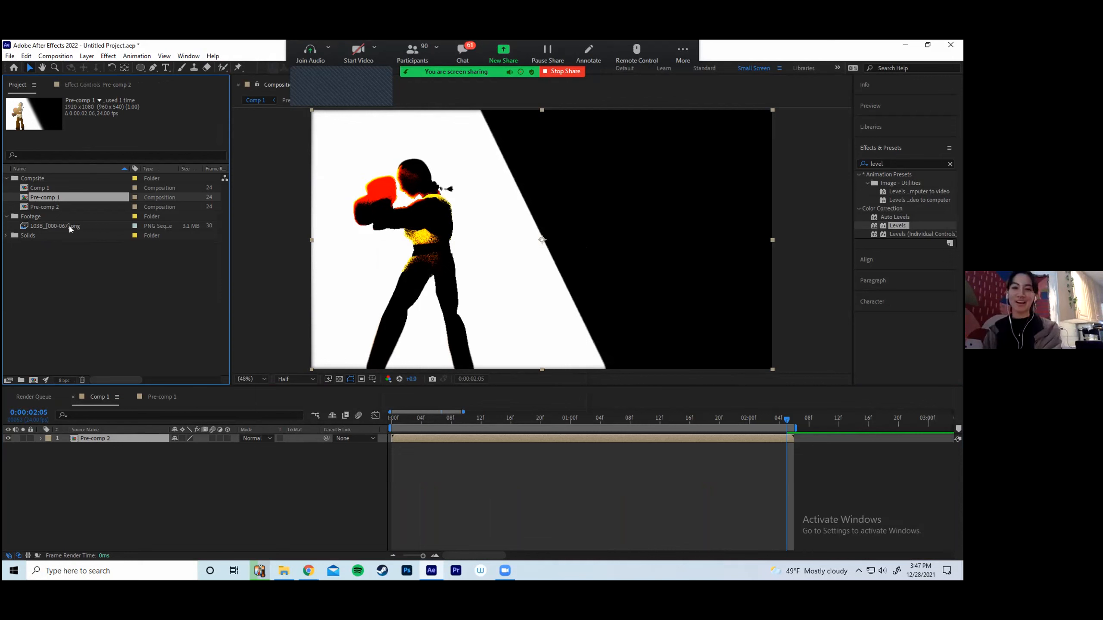
pyautogui.click(349, 408)
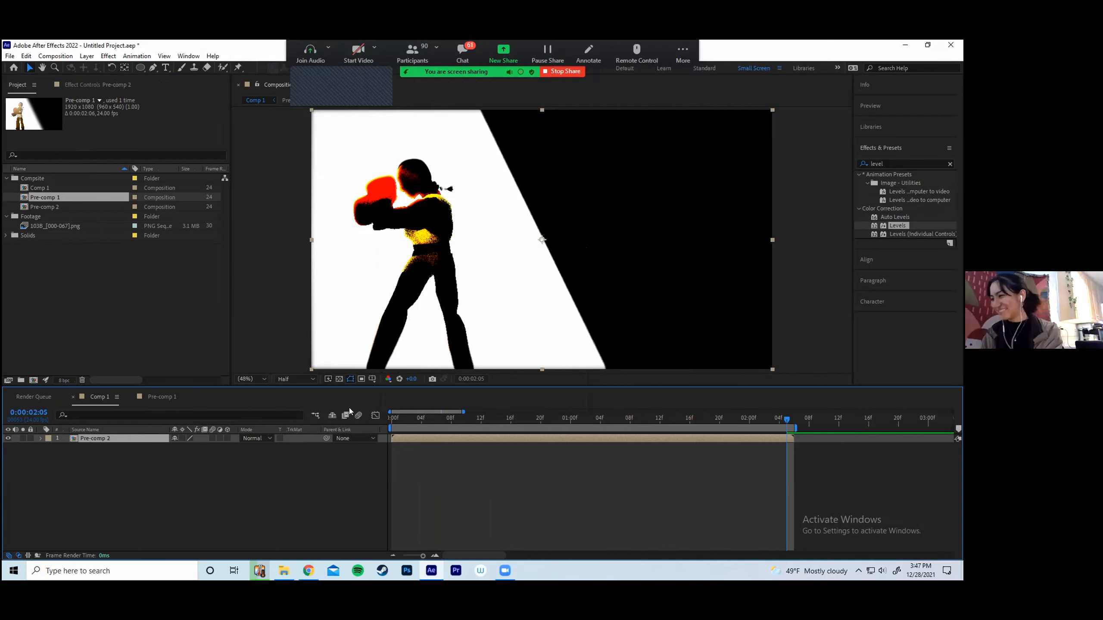
pyautogui.moveTo(402, 416); pyautogui.dragTo(357, 408)
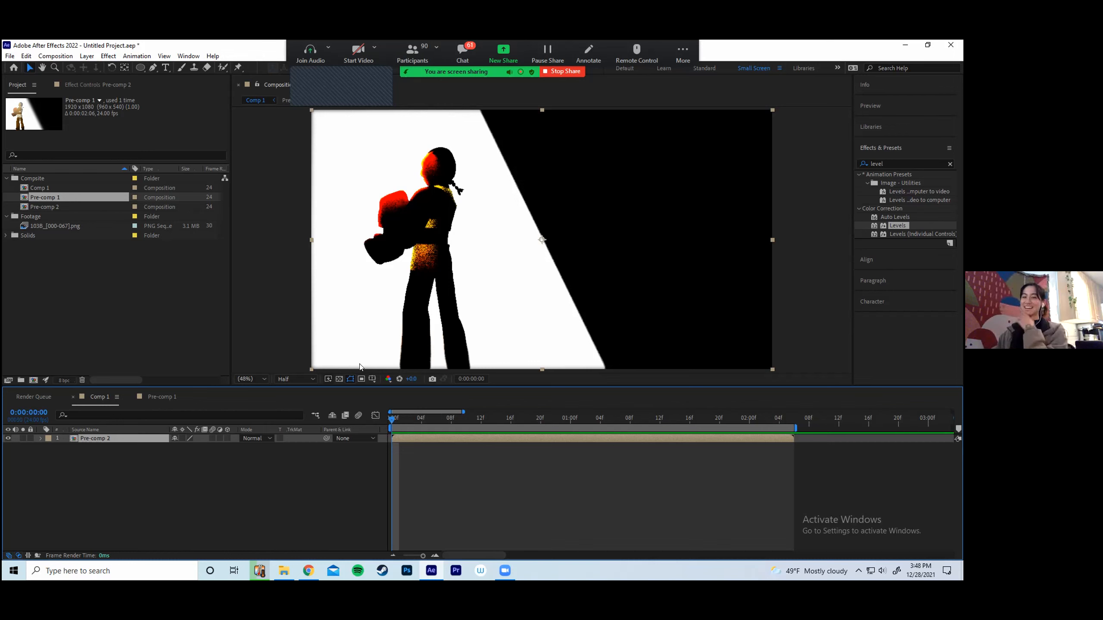
pyautogui.press('space')
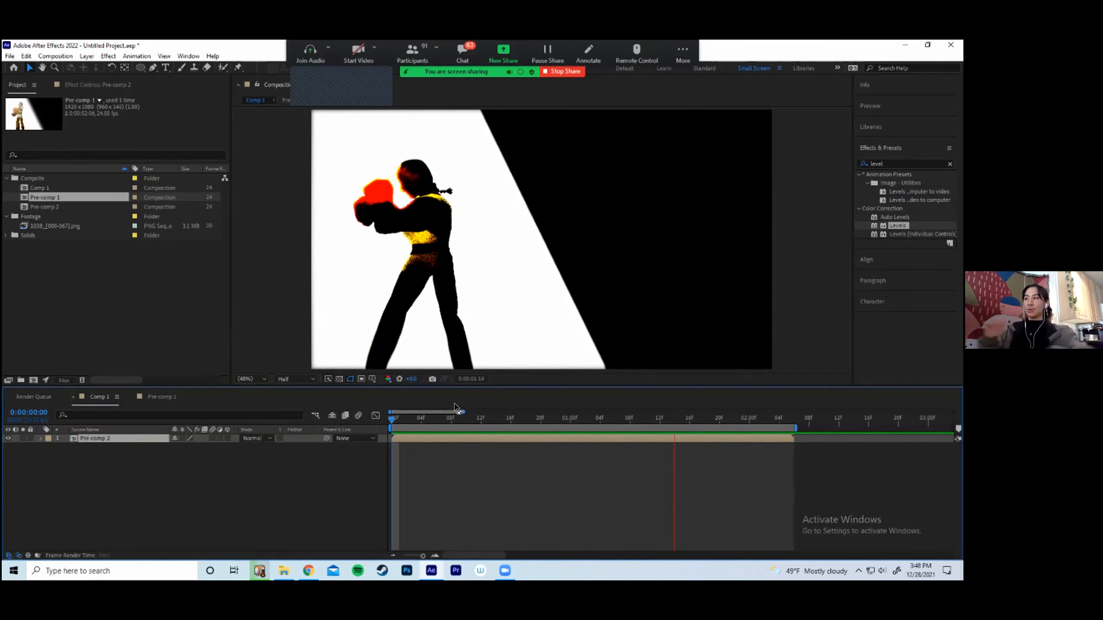
pyautogui.press('space')
pyautogui.moveTo(446, 420); pyautogui.dragTo(396, 417)
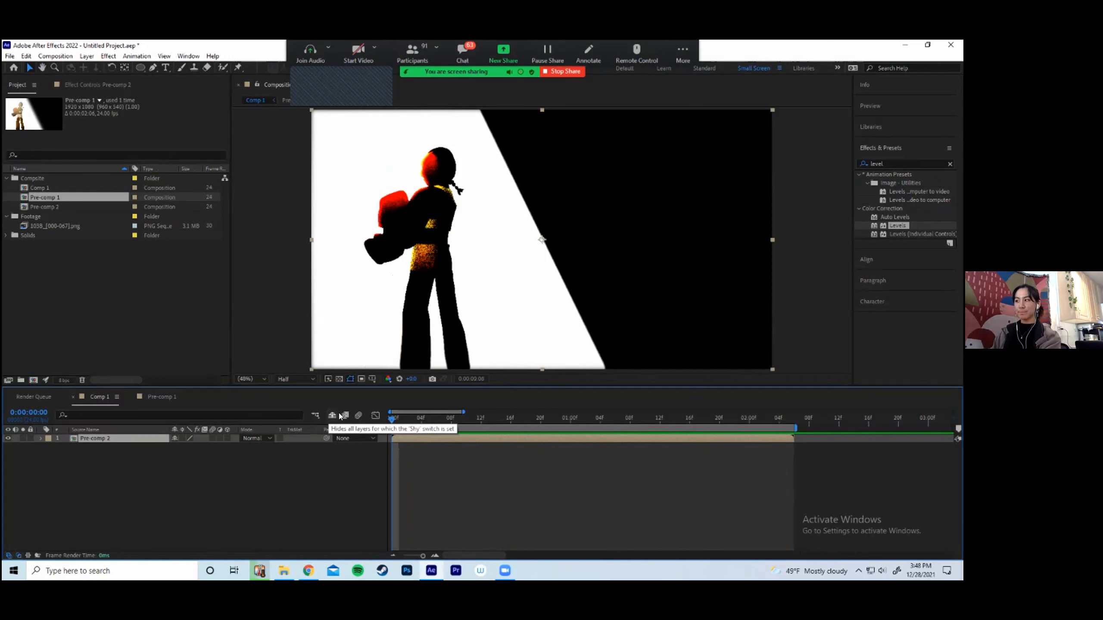
pyautogui.press('space')
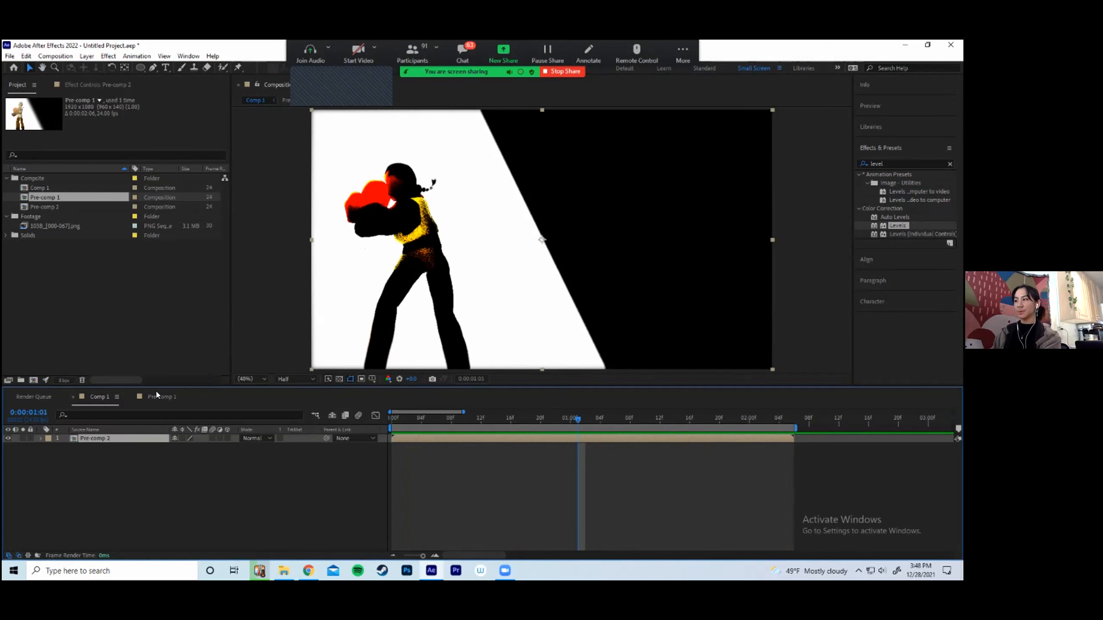
# Look at the layers in Pre-comp 1, return to Comp 1 and open Pre-comp 2
pyautogui.click(164, 395)
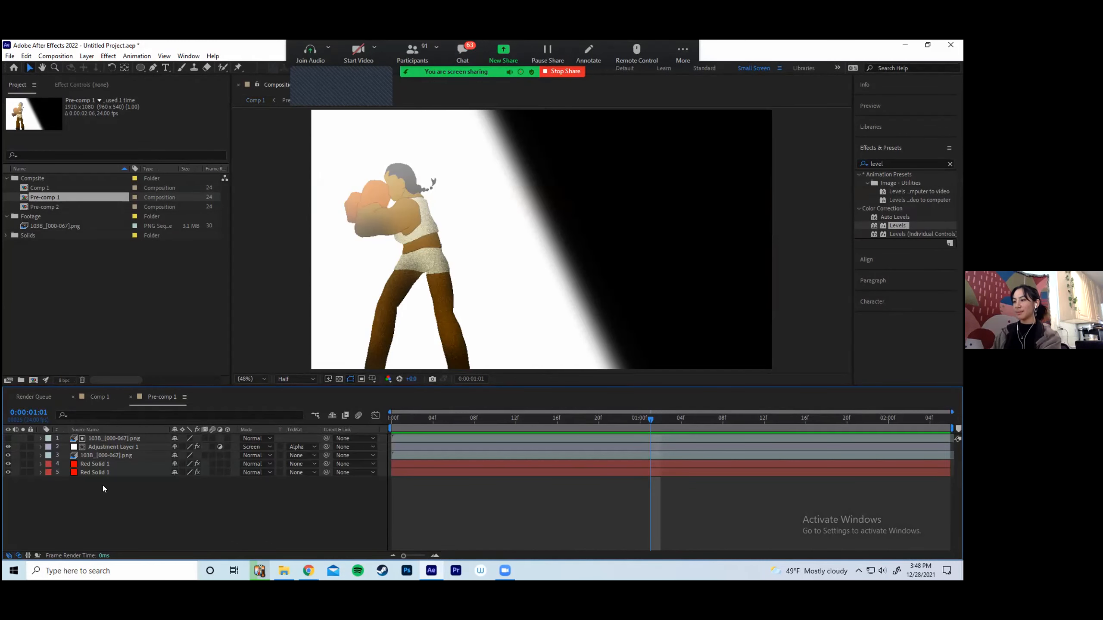
pyautogui.click(100, 397)
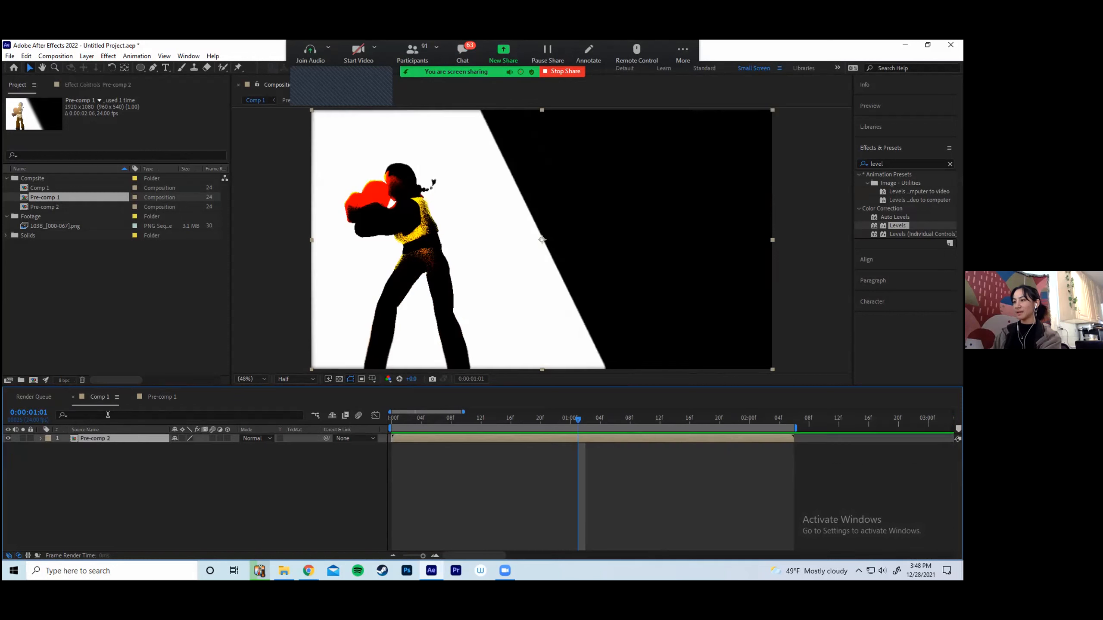
pyautogui.doubleClick(111, 436)
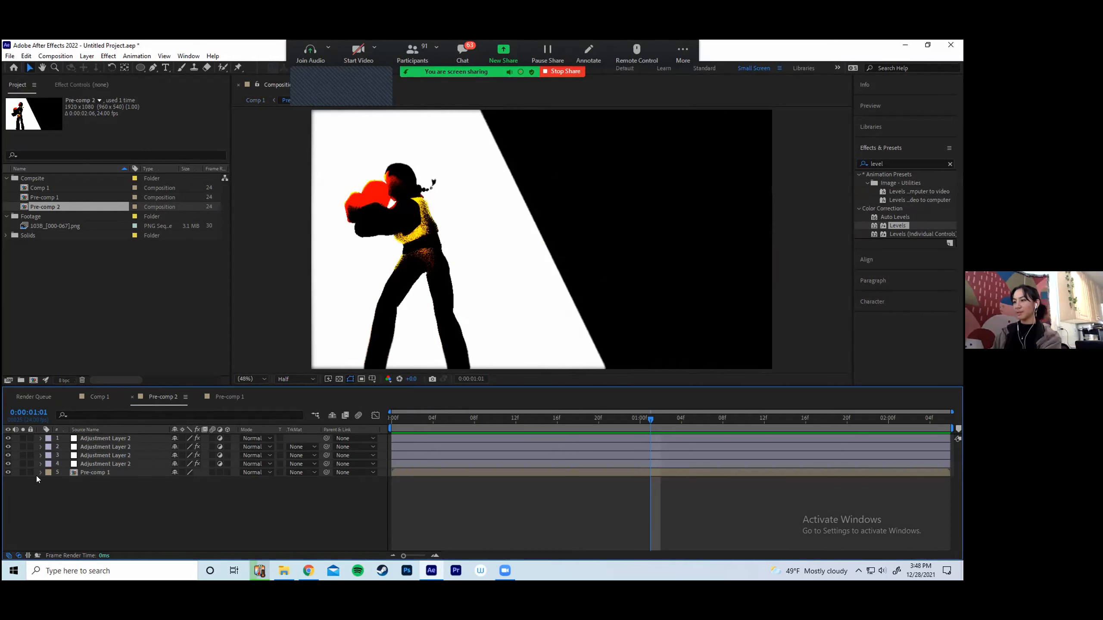
# Toggle the visibility of the lower three adjustment layers in Pre-comp 2, leaving only the bottom adjustment layer hidden
pyautogui.click(7, 447)
pyautogui.click(8, 456)
pyautogui.click(8, 464)
pyautogui.click(7, 464)
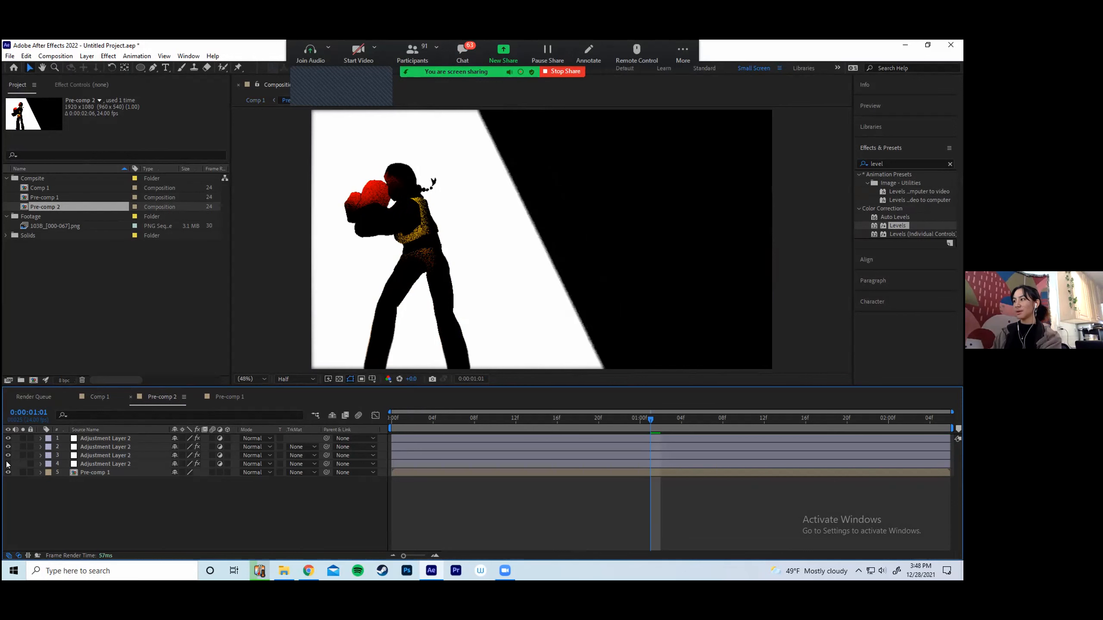
pyautogui.click(7, 464)
pyautogui.click(7, 464)
# Show the bottom adjustment layer's Glow settings and repeatedly toggle its visibility to compare the picture, leaving it hidden
pyautogui.click(105, 464)
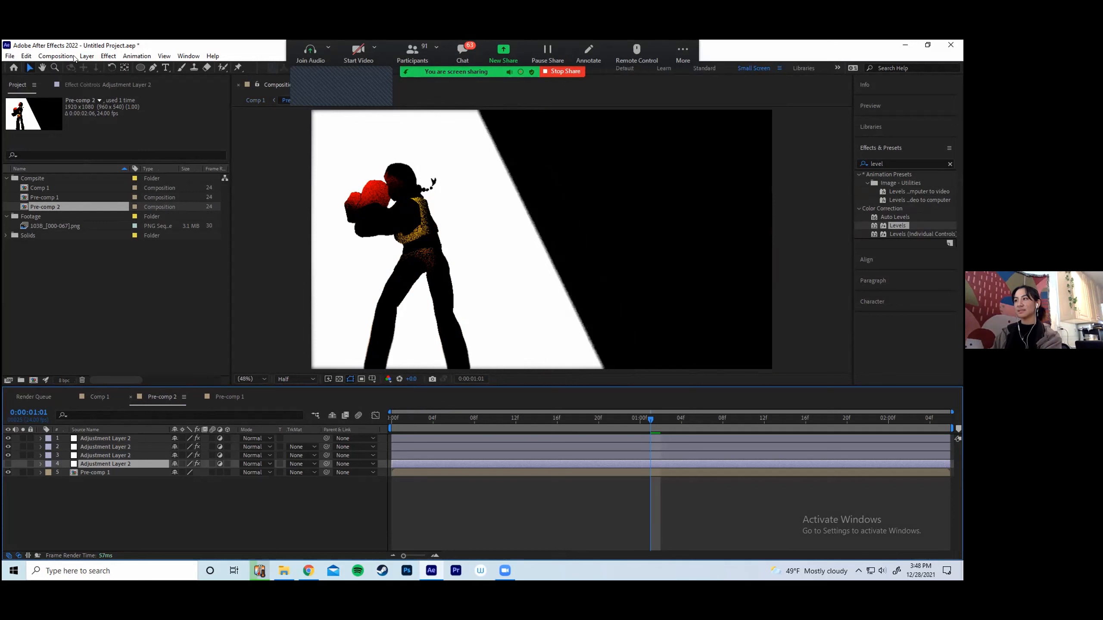
pyautogui.click(95, 84)
pyautogui.click(8, 464)
pyautogui.click(7, 464)
pyautogui.click(8, 464)
pyautogui.click(8, 464)
pyautogui.click(7, 464)
pyautogui.click(7, 464)
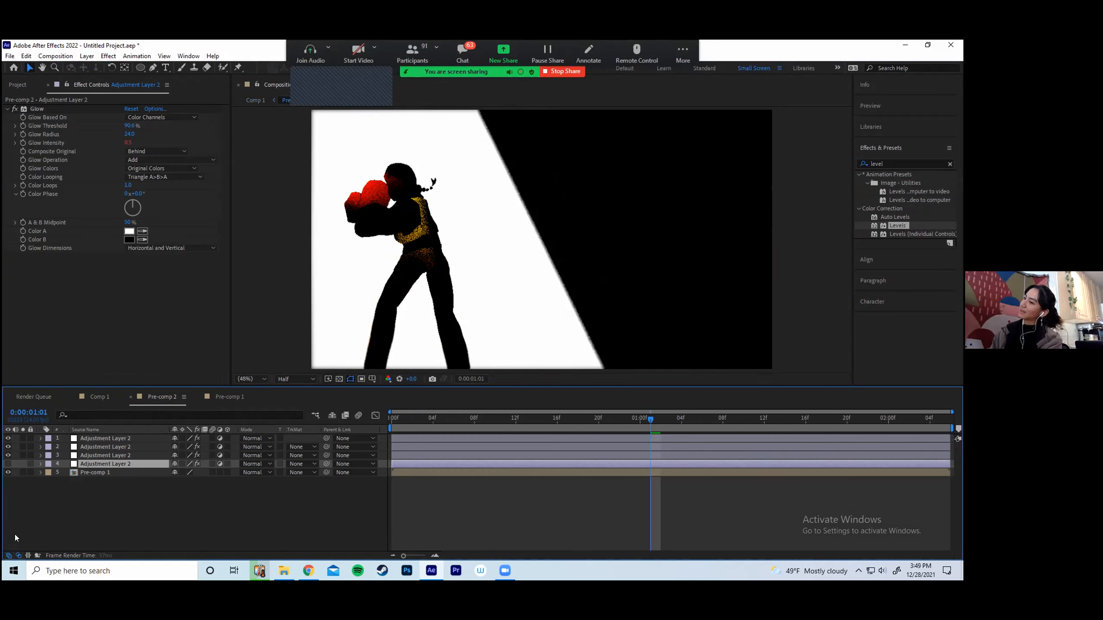
pyautogui.click(7, 461)
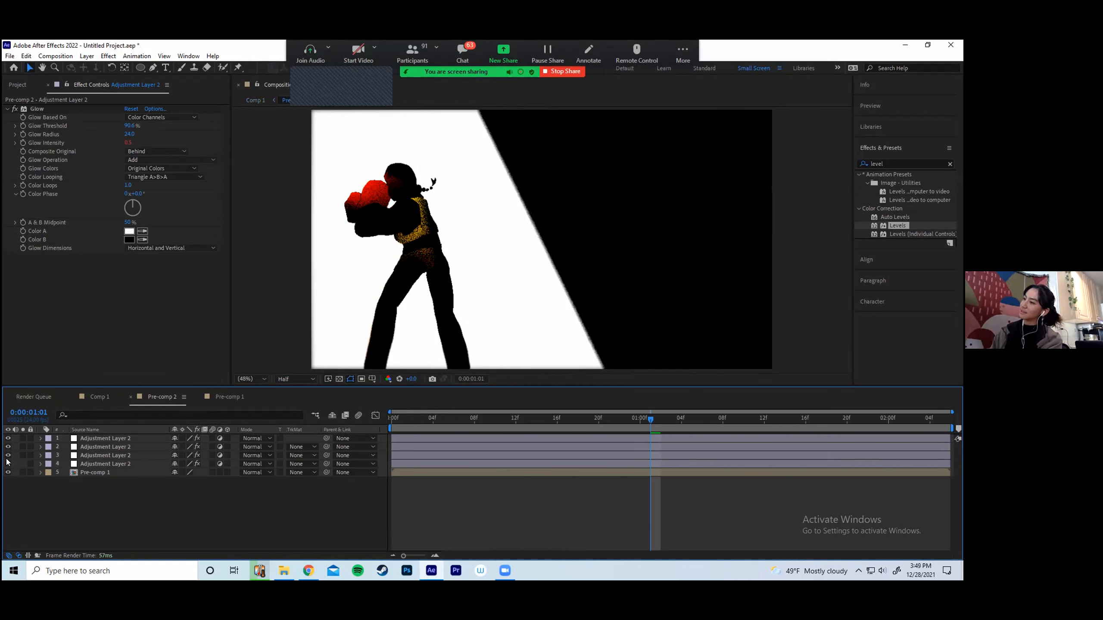
pyautogui.click(7, 464)
pyautogui.click(8, 464)
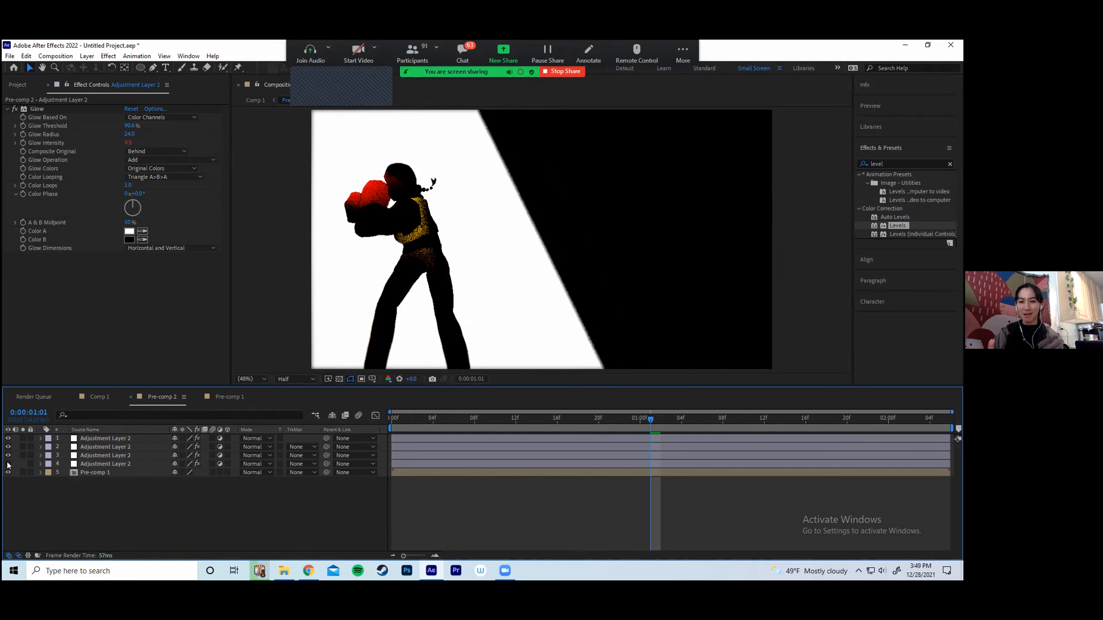
# Check Comp 1 without the glow, return to Pre-comp 2 and turn the bottom adjustment layer's visibility back on
pyautogui.click(106, 397)
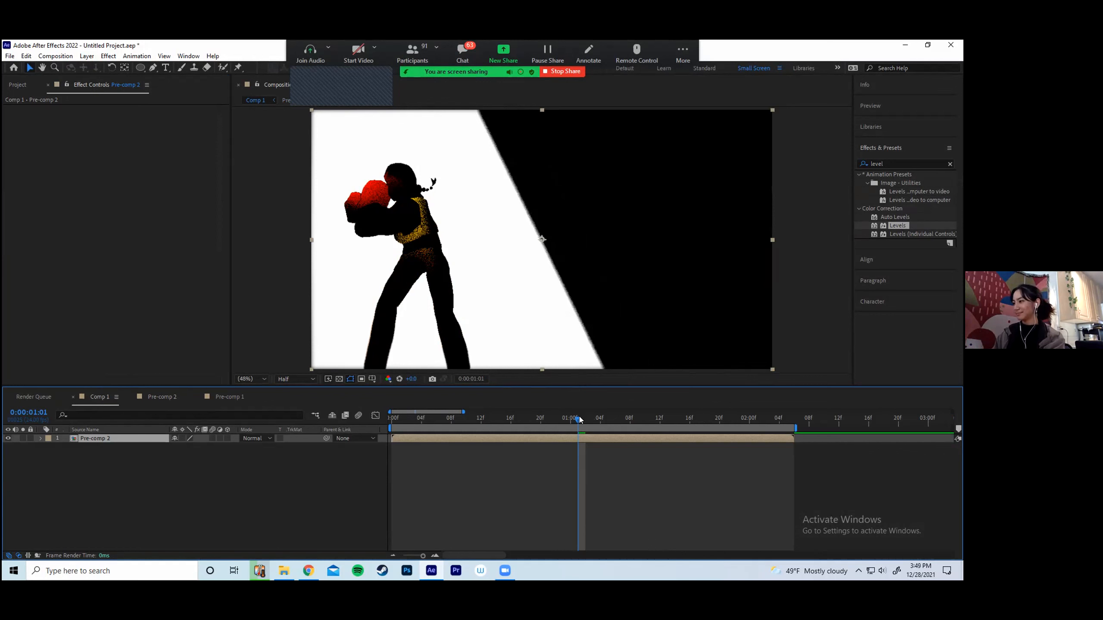
pyautogui.click(176, 396)
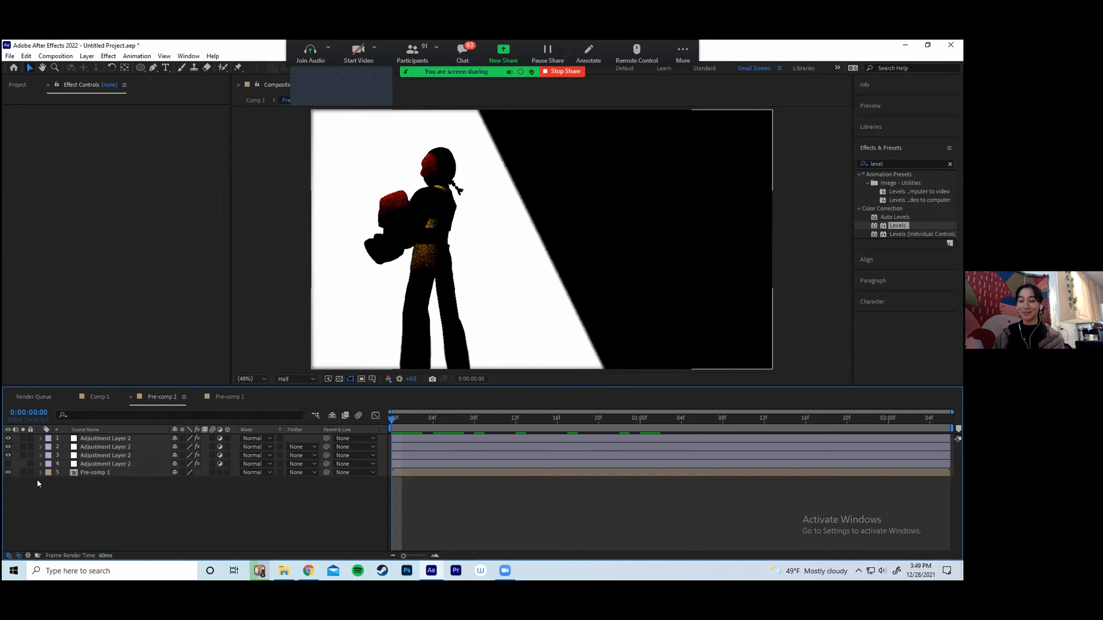
pyautogui.click(8, 464)
pyautogui.click(7, 464)
pyautogui.click(8, 464)
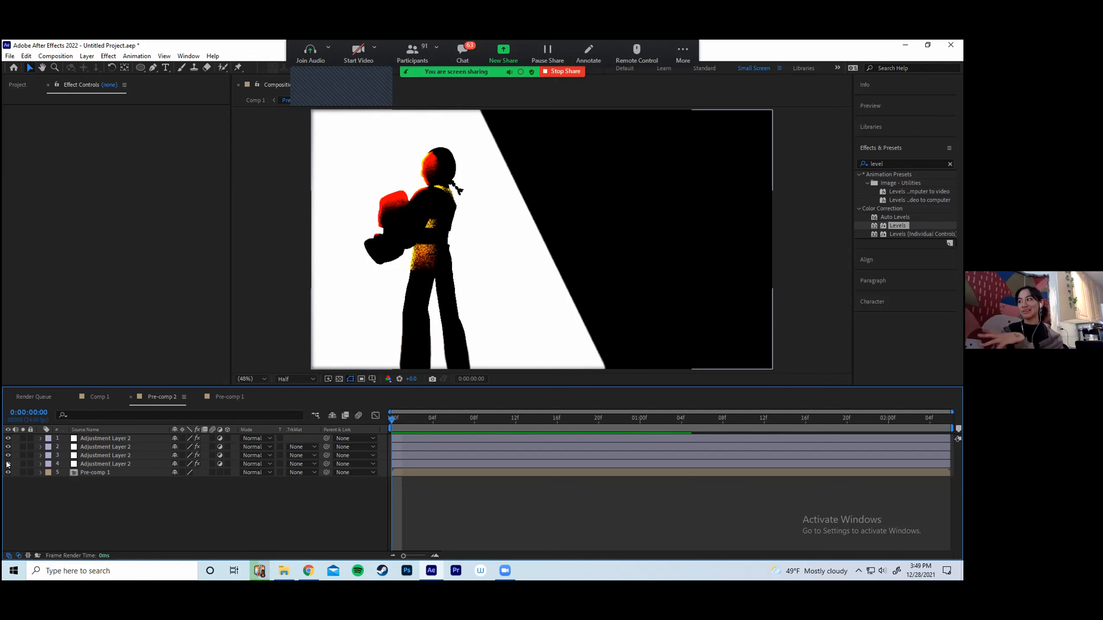
# Move Comp 1 to 0:00:01:09 and toggle the bottom adjustment layer's visibility in Pre-comp 2 to compare the frame
pyautogui.moveTo(412, 418); pyautogui.dragTo(637, 426)
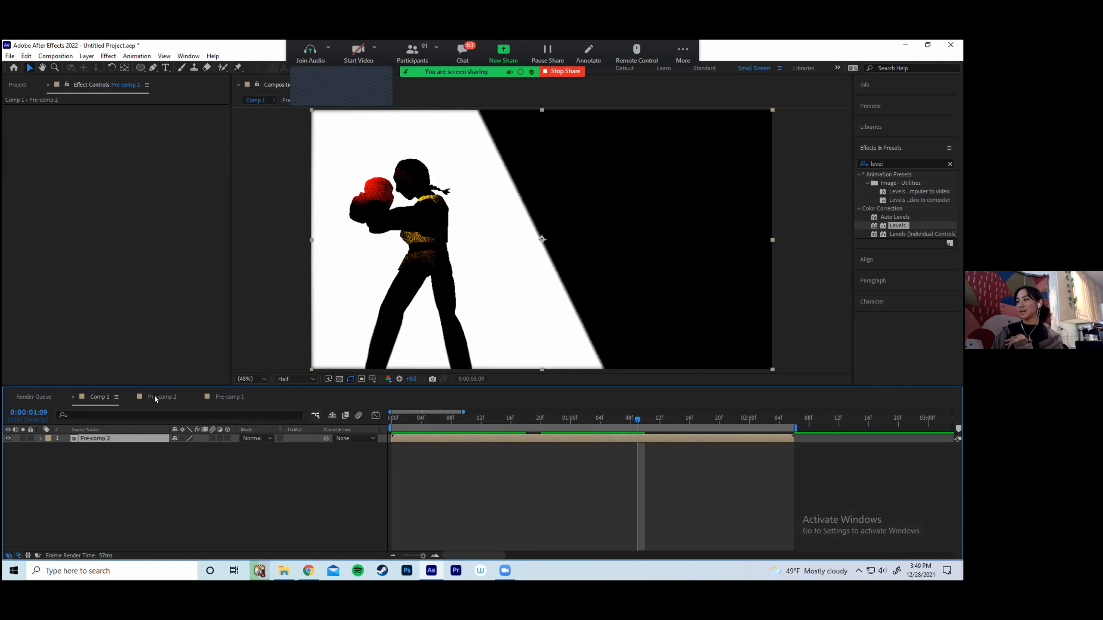
pyautogui.click(157, 396)
pyautogui.click(87, 464)
pyautogui.click(6, 464)
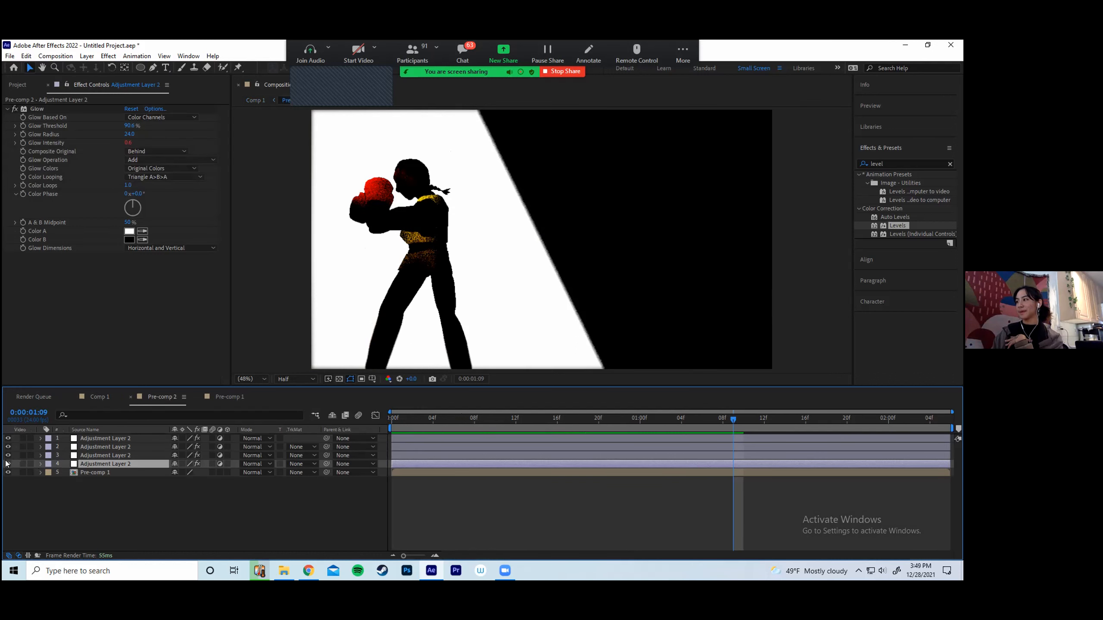
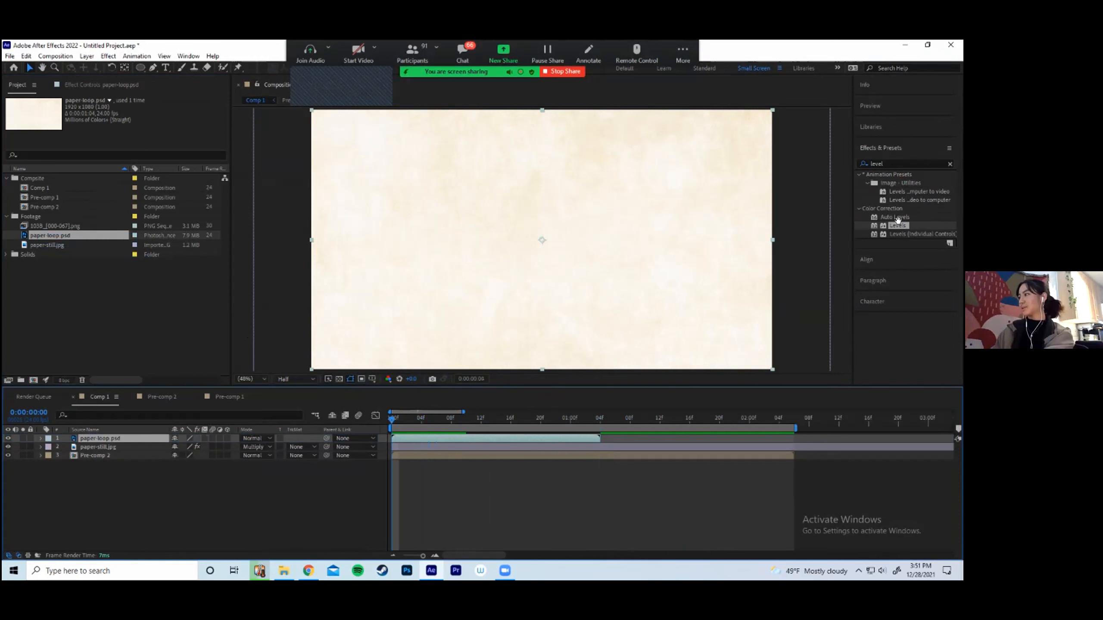
# Play back Comp 1, and set the paper-loop.psd footage interpretation to loop 10 times
pyautogui.press('space')
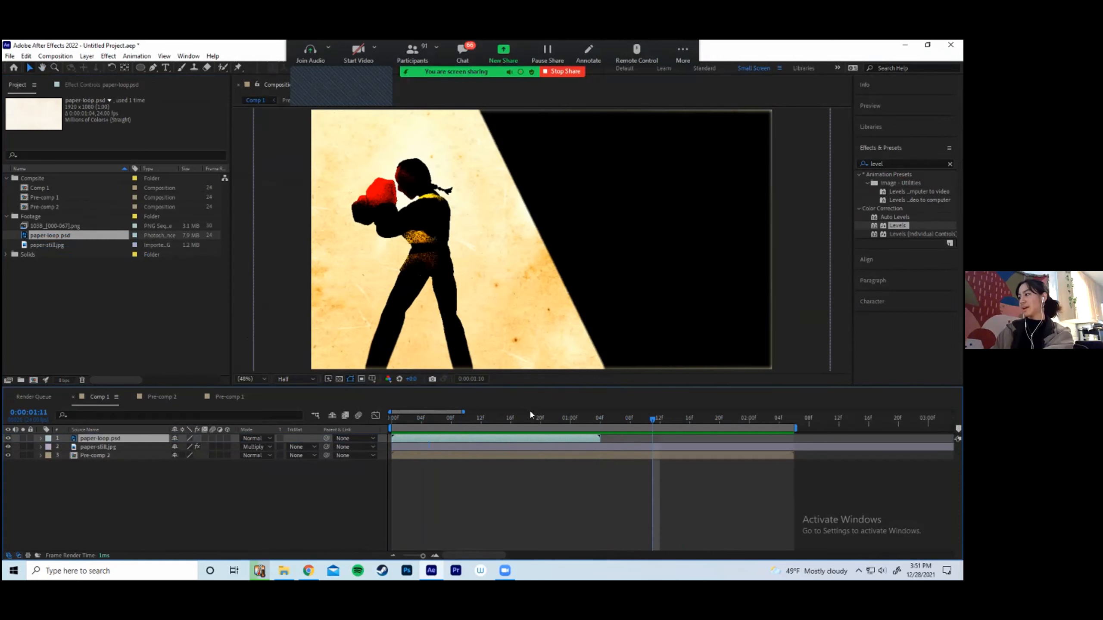
pyautogui.press('space')
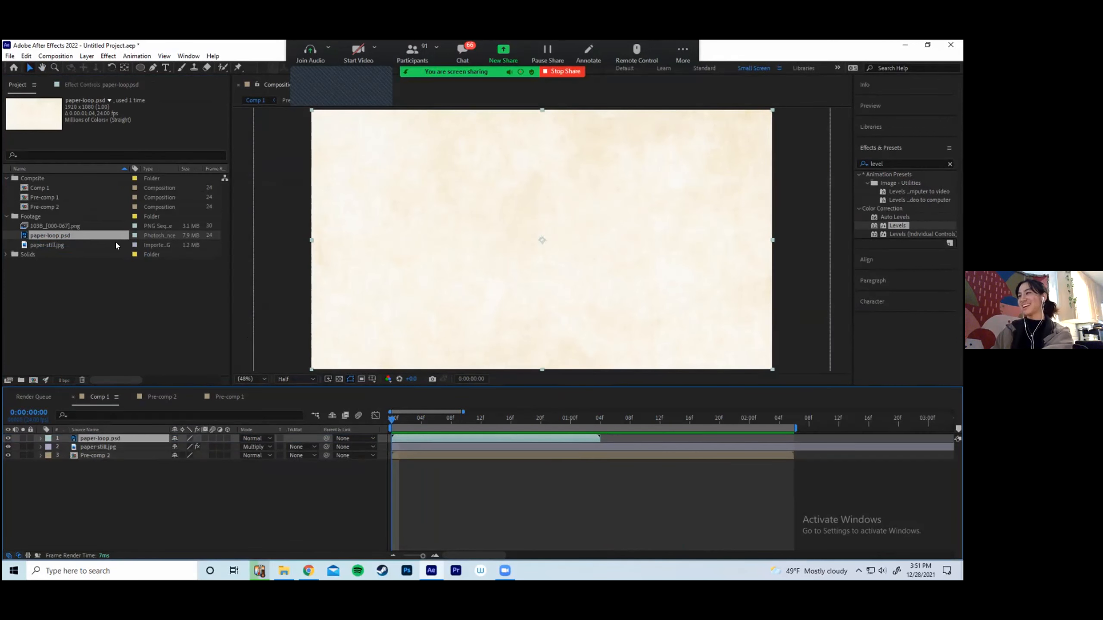
pyautogui.rightClick(51, 233)
pyautogui.moveTo(153, 309)
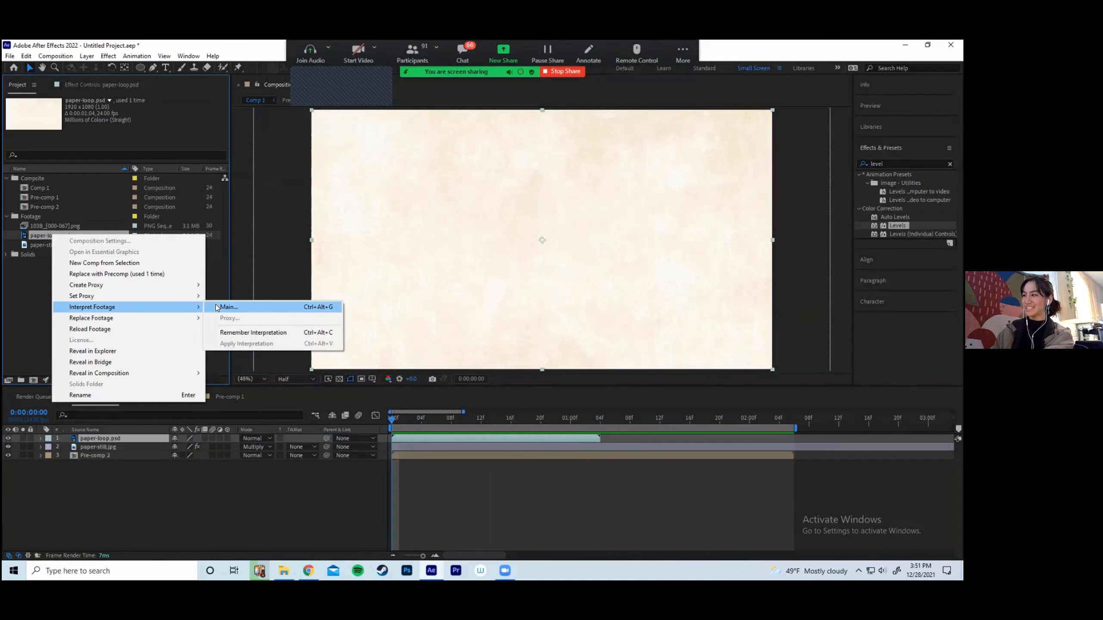
pyautogui.click(226, 307)
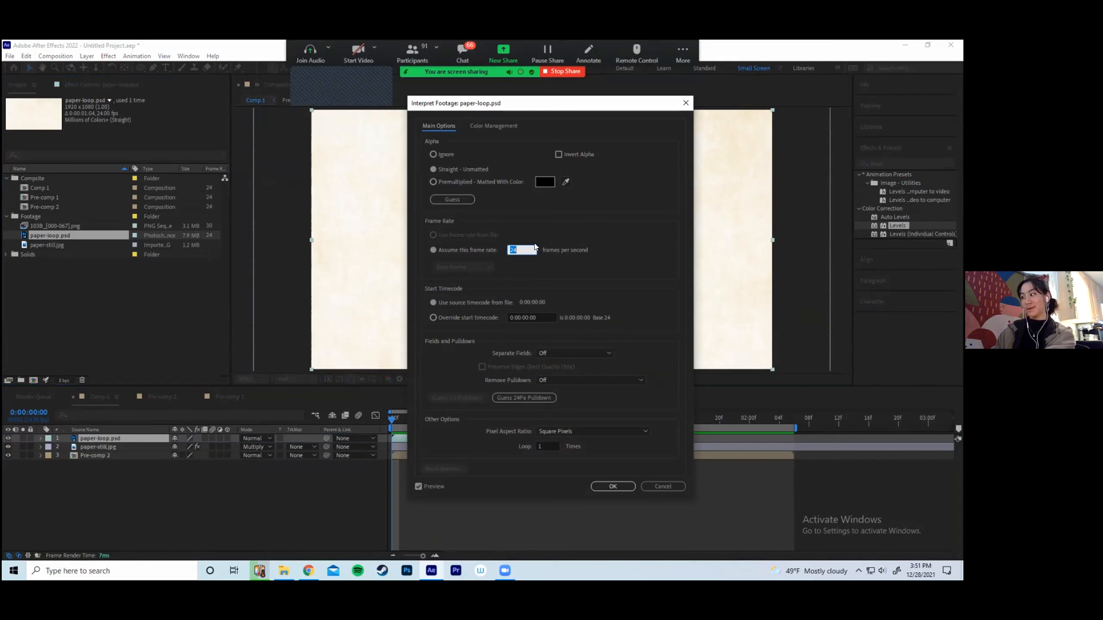
pyautogui.click(548, 447)
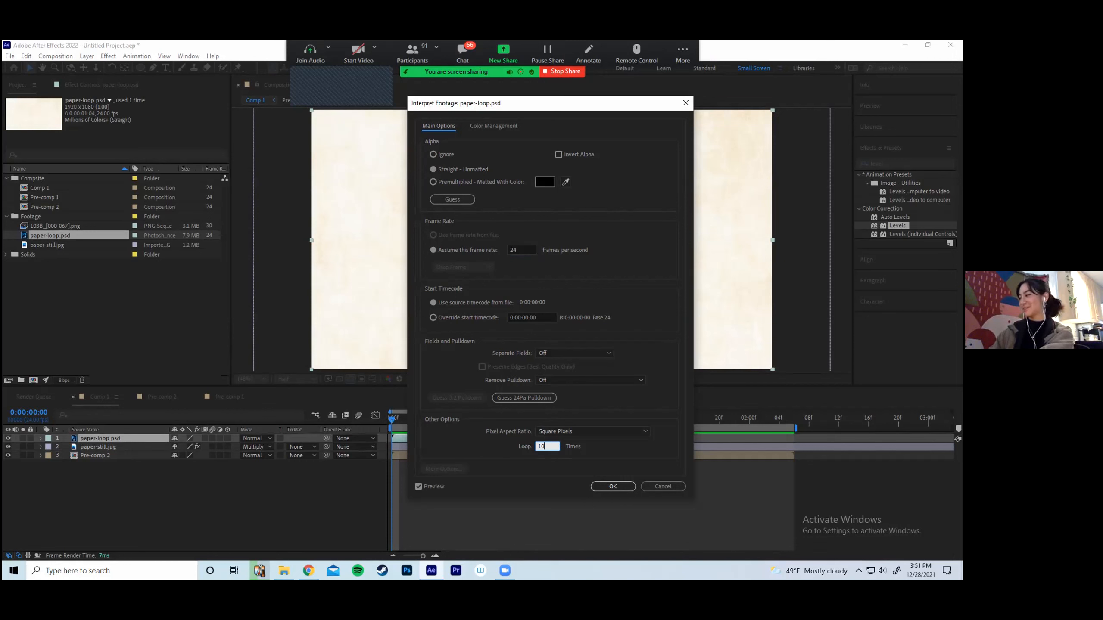
pyautogui.press('BackSpace')
pyautogui.press('BackSpace')
pyautogui.click(606, 485)
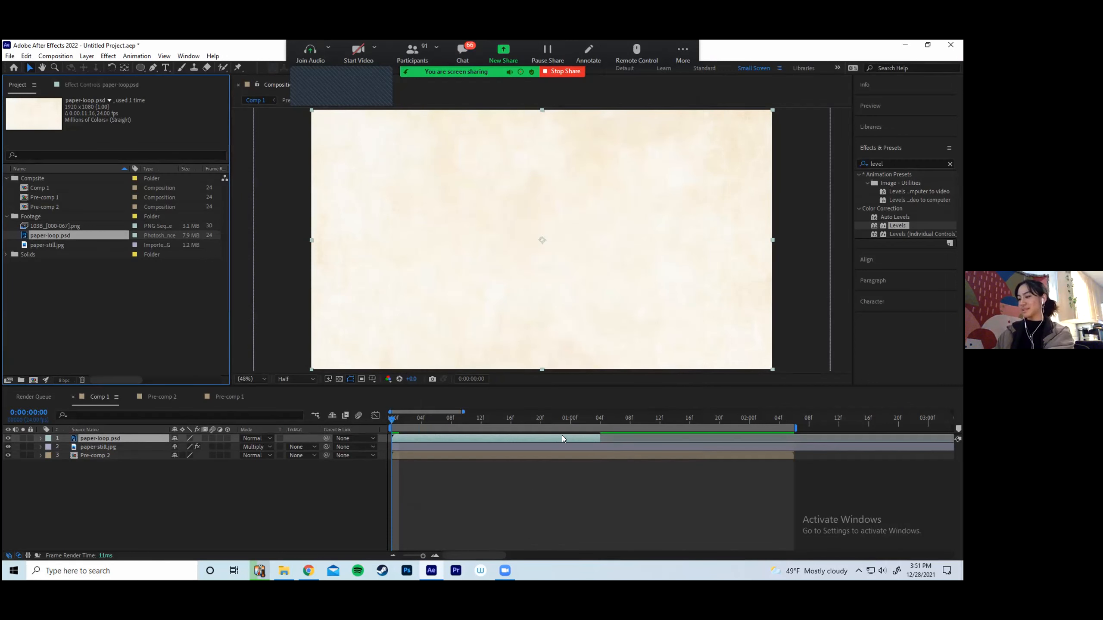
# Try repeating the paper-loop.psd layer by duplicating it and shifting the copy along the timeline, and undo those changes
pyautogui.hotkey('ctrl', 'd')
pyautogui.moveTo(534, 437); pyautogui.dragTo(820, 440)
pyautogui.hotkey('ctrl', 'd')
pyautogui.hotkey('ctrl', 'z')
pyautogui.moveTo(693, 437); pyautogui.dragTo(877, 435)
pyautogui.hotkey('ctrl', 'z')
pyautogui.hotkey('ctrl', 'z')
pyautogui.hotkey('ctrl', 'z')
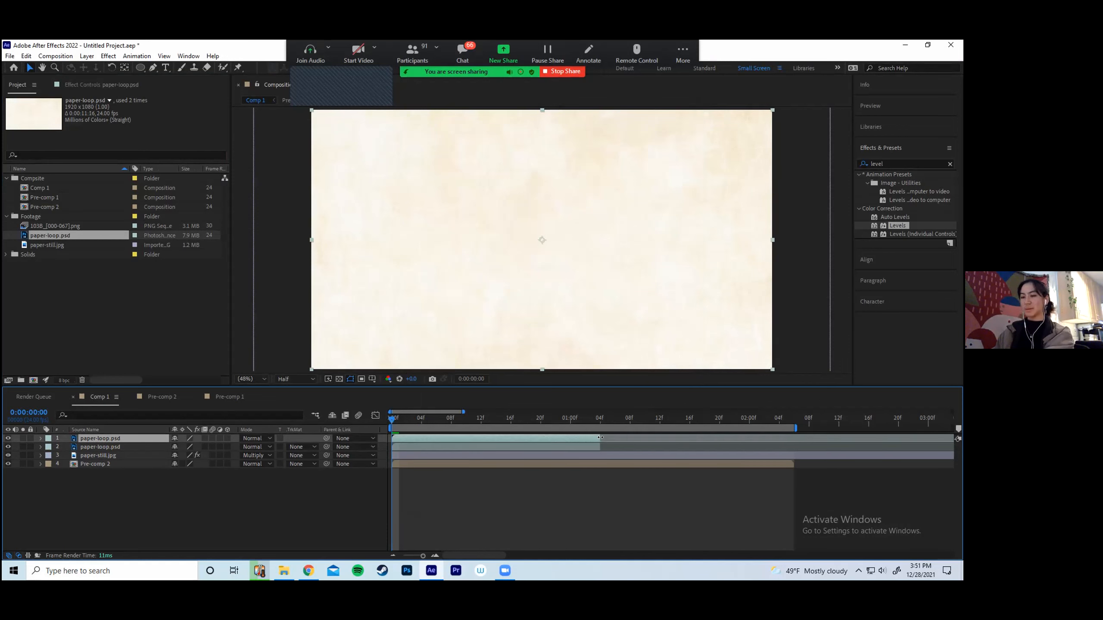
pyautogui.hotkey('ctrl', 'z')
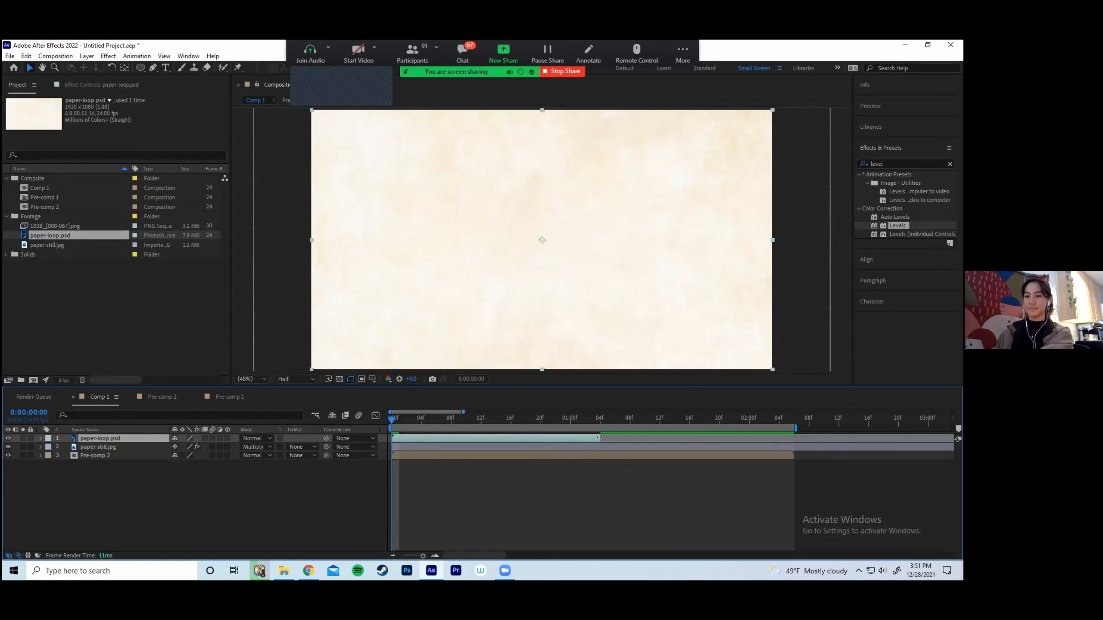
# Extend the paper-loop.psd layer to the end of Comp 1 and set its blending mode to Multiply
pyautogui.moveTo(772, 451); pyautogui.dragTo(798, 456)
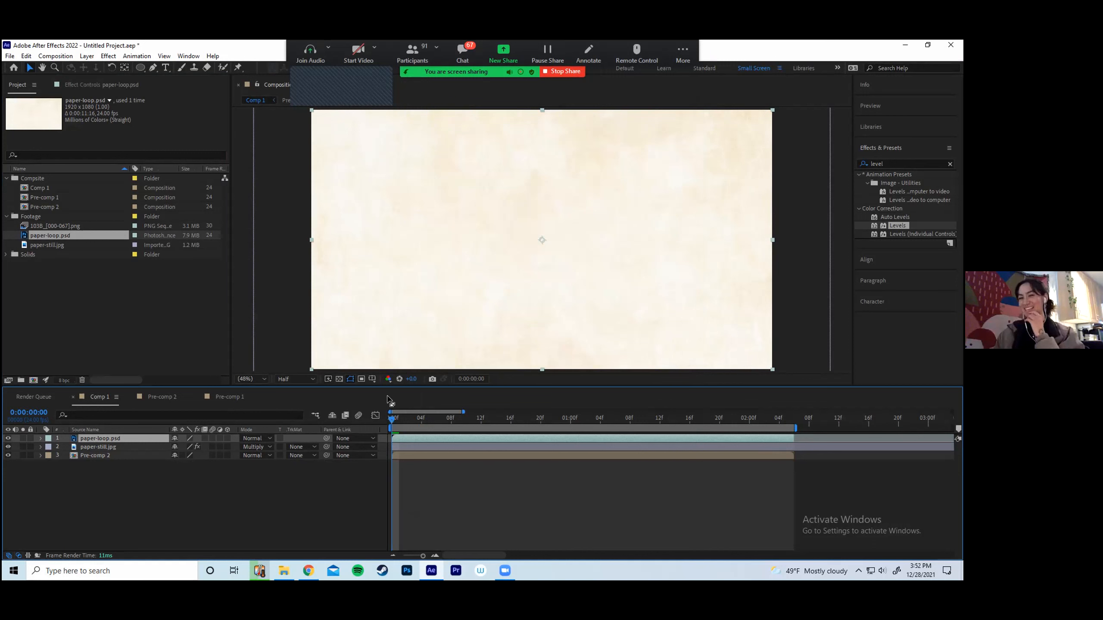
pyautogui.click(262, 439)
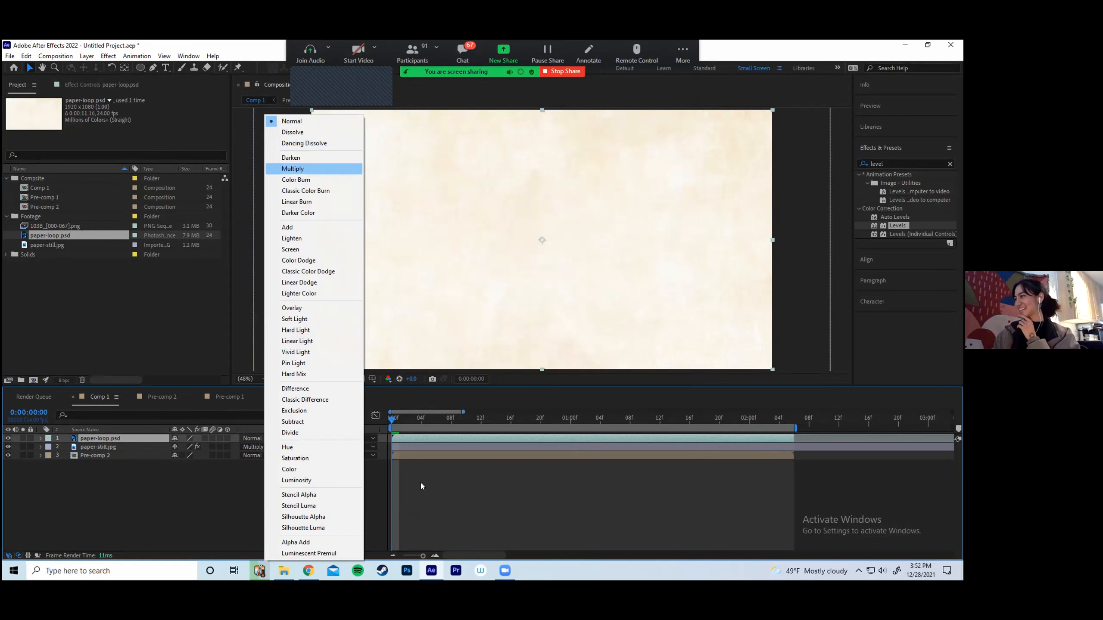
pyautogui.click(293, 169)
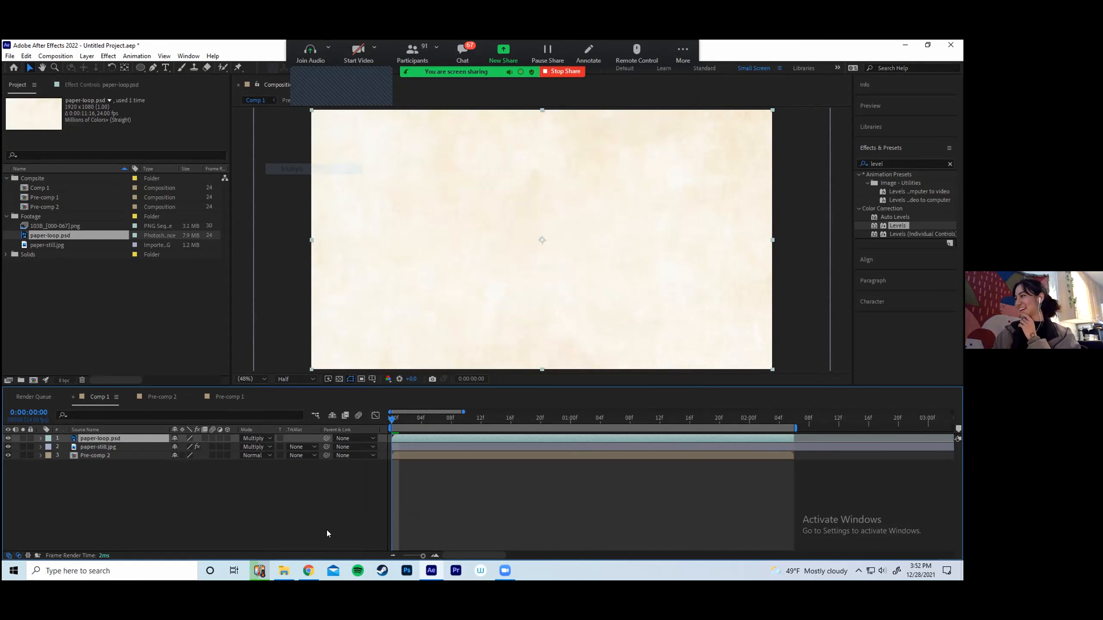
# Play back Comp 1 several times from the start to check the moving paper texture over the boxer
pyautogui.moveTo(443, 419); pyautogui.dragTo(326, 422)
pyautogui.press('space')
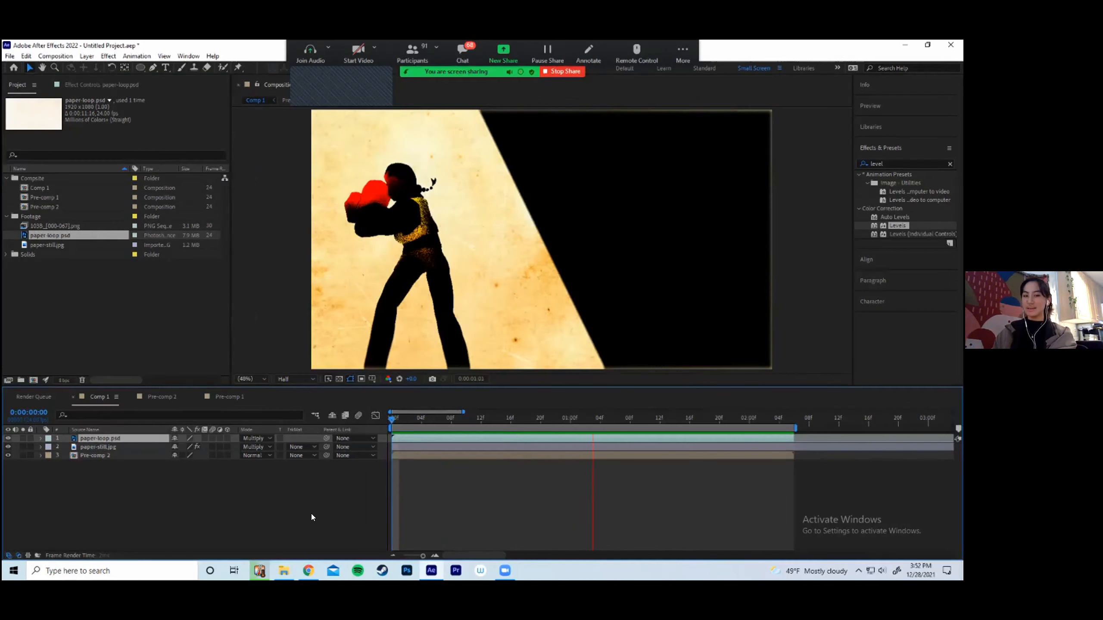
pyautogui.press('space')
pyautogui.moveTo(450, 417); pyautogui.dragTo(354, 422)
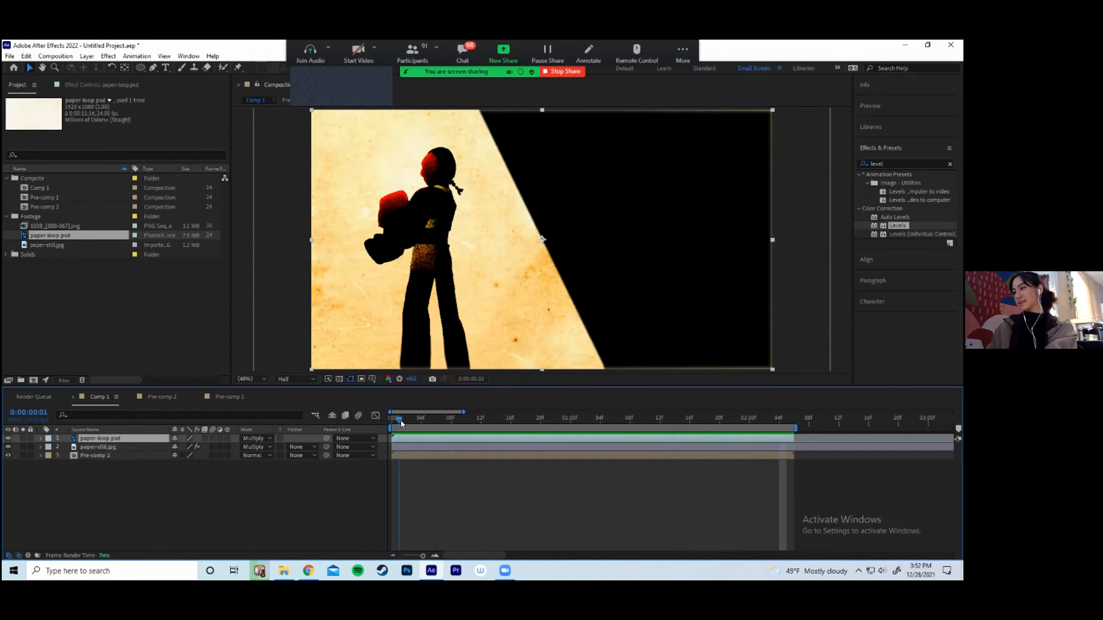
pyautogui.moveTo(443, 418); pyautogui.dragTo(399, 412)
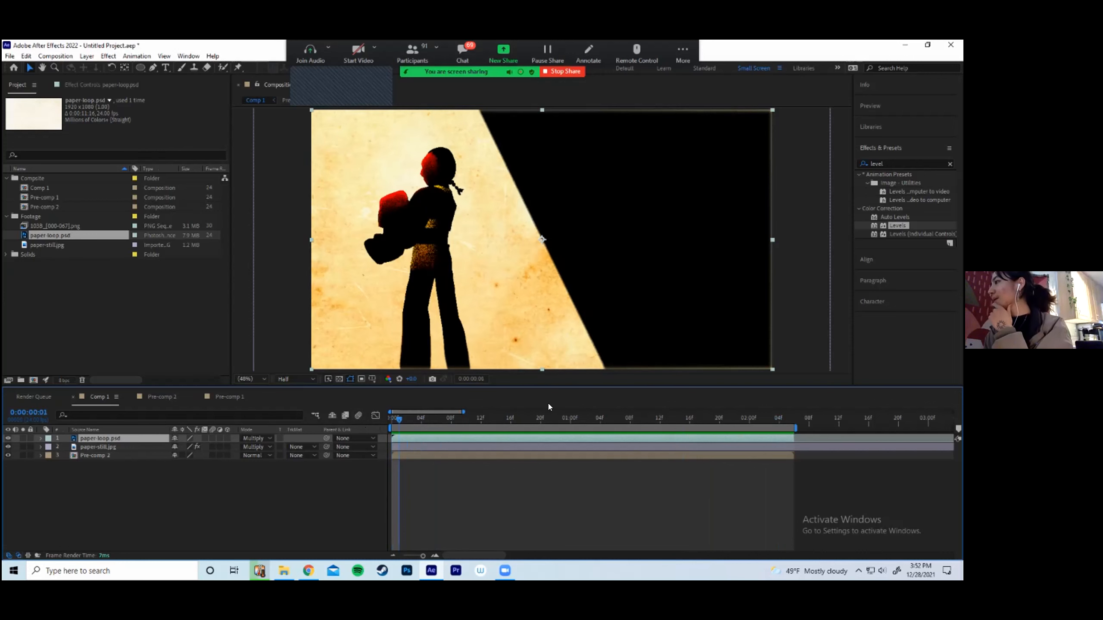
pyautogui.press('space')
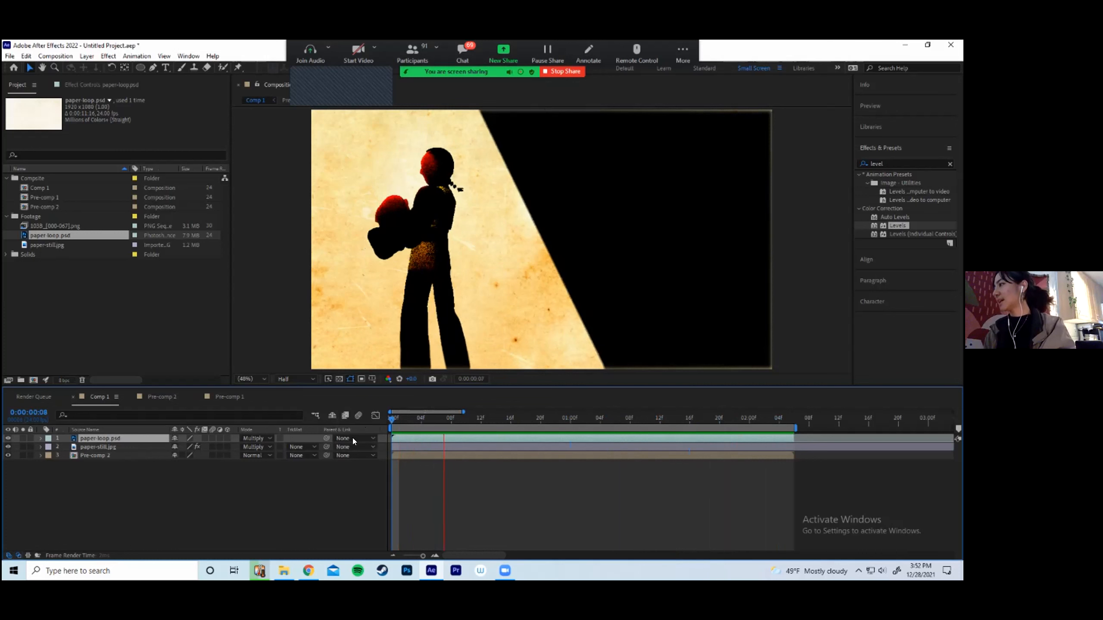
pyautogui.press('space')
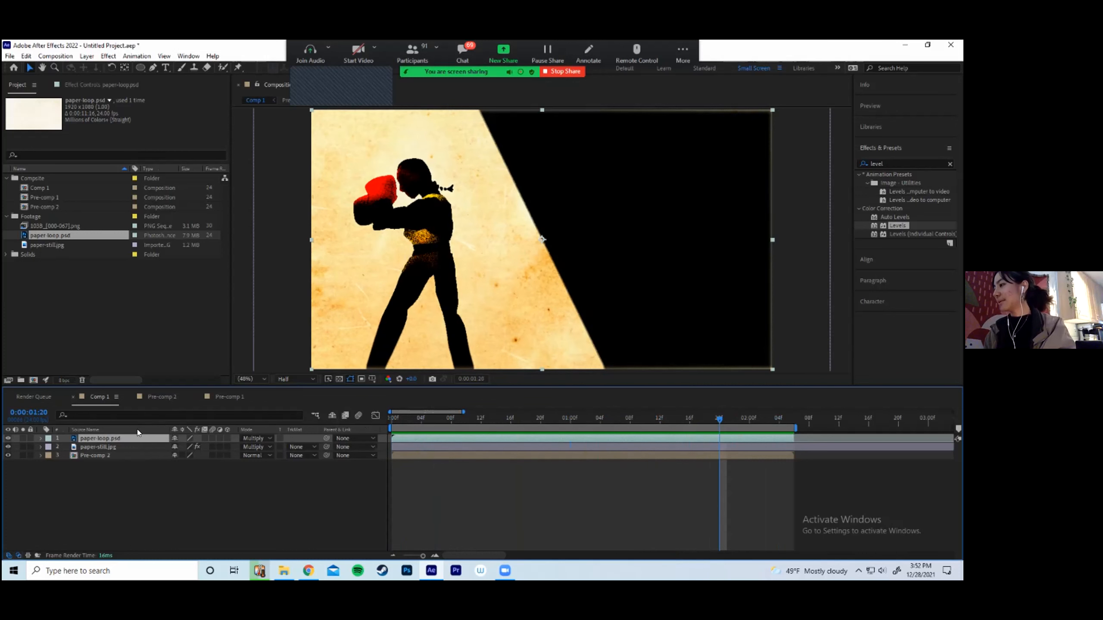
pyautogui.moveTo(476, 411); pyautogui.dragTo(379, 417)
pyautogui.press('space')
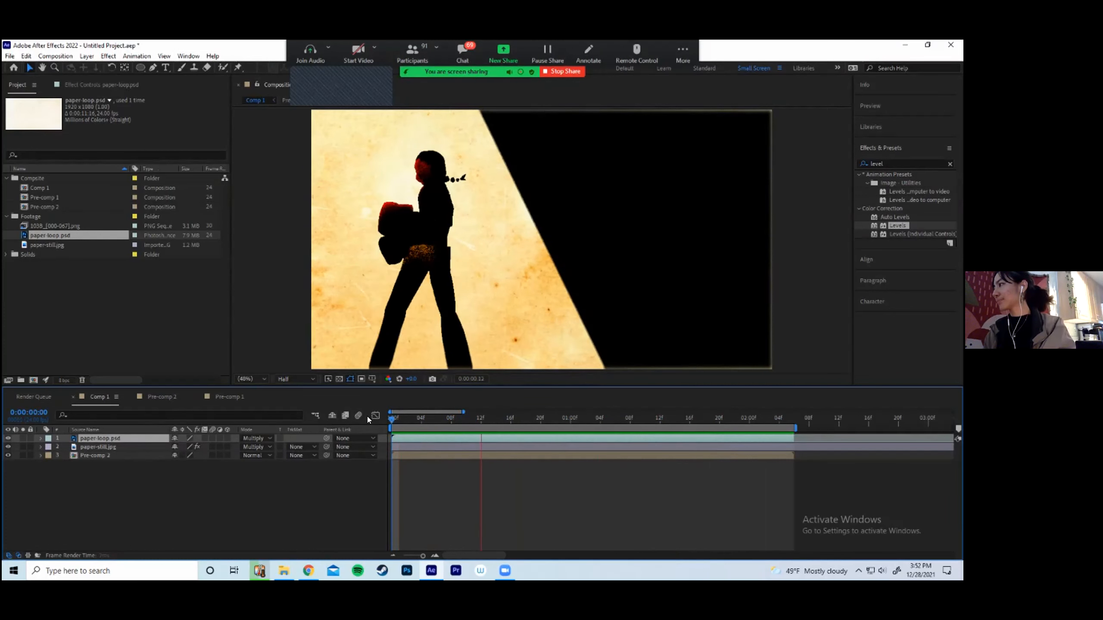
pyautogui.press('space')
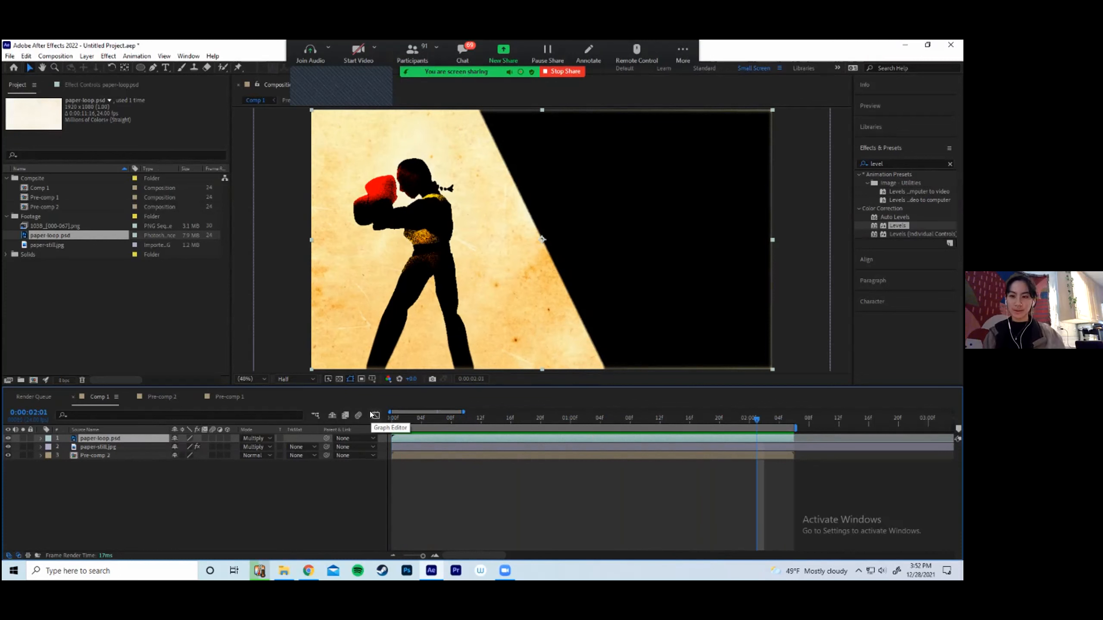
# Review the frame rate and loop settings in paper-loop.psd's footage interpretation, leaving them as they are
pyautogui.click(44, 234)
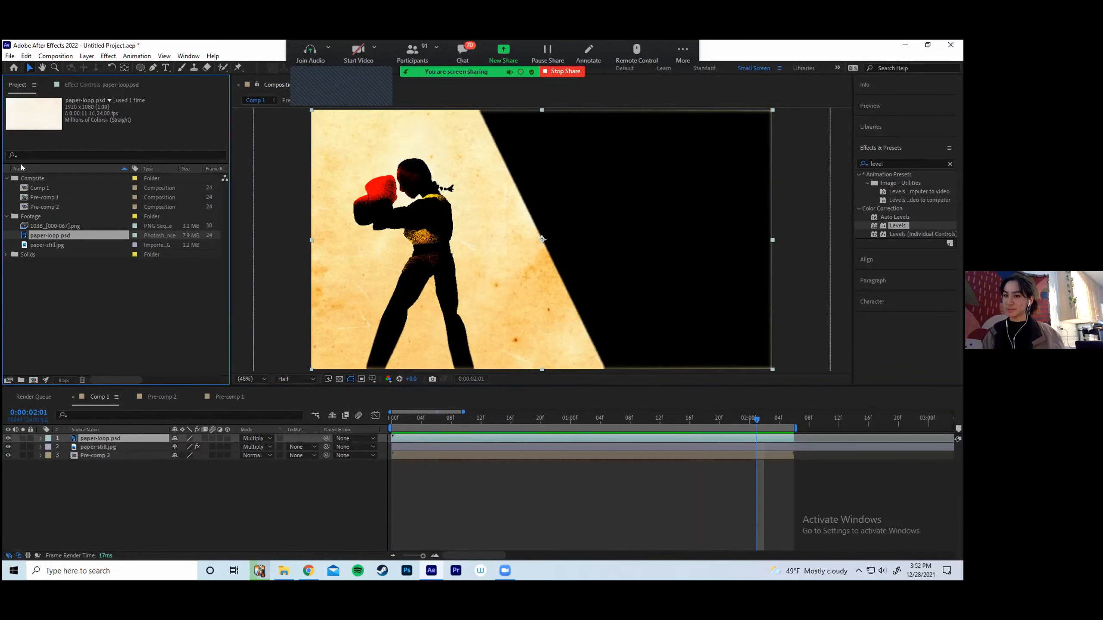
pyautogui.rightClick(57, 234)
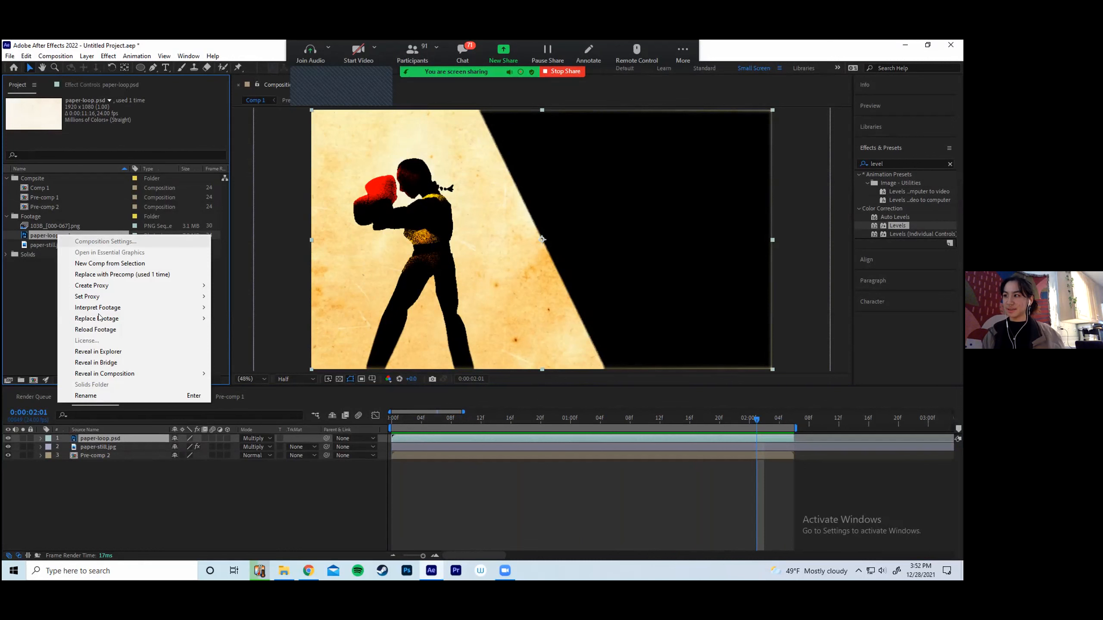
pyautogui.moveTo(124, 309)
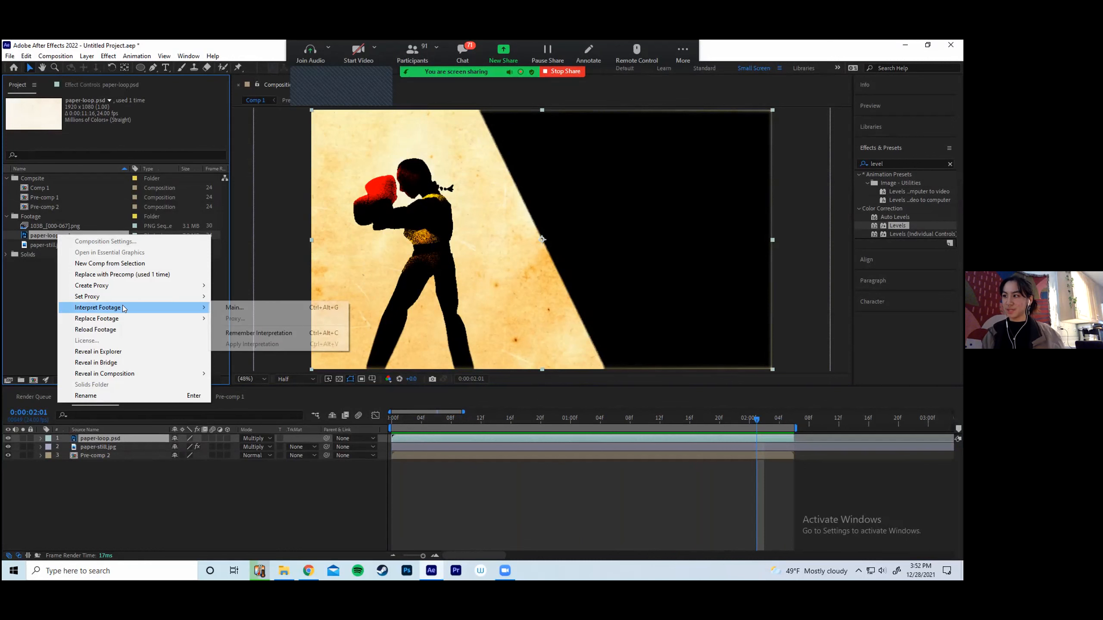
pyautogui.click(234, 308)
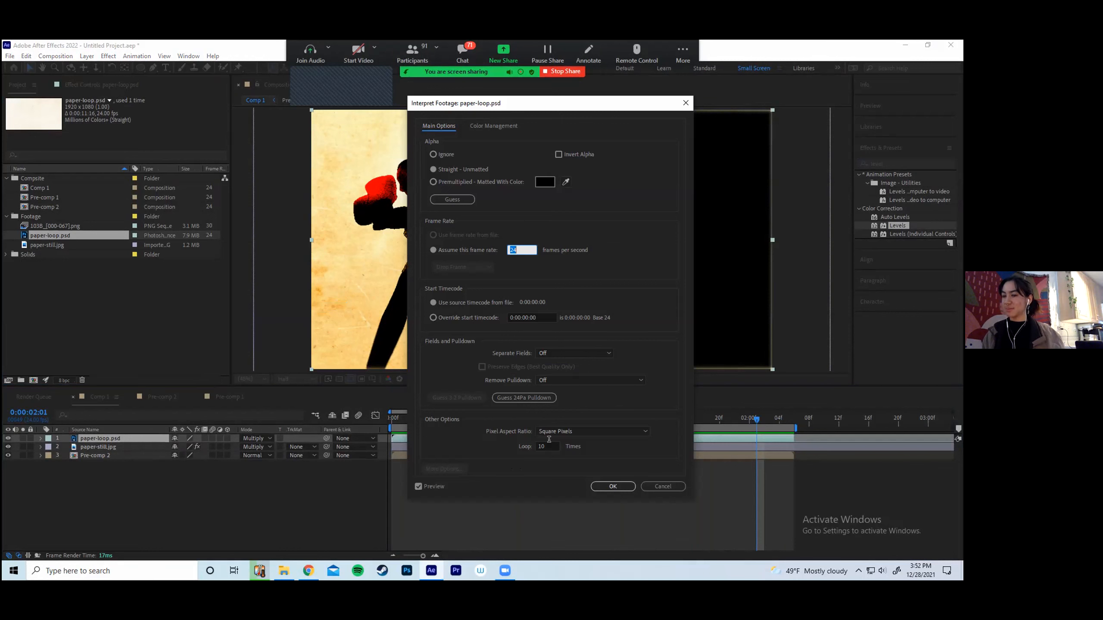
pyautogui.click(614, 486)
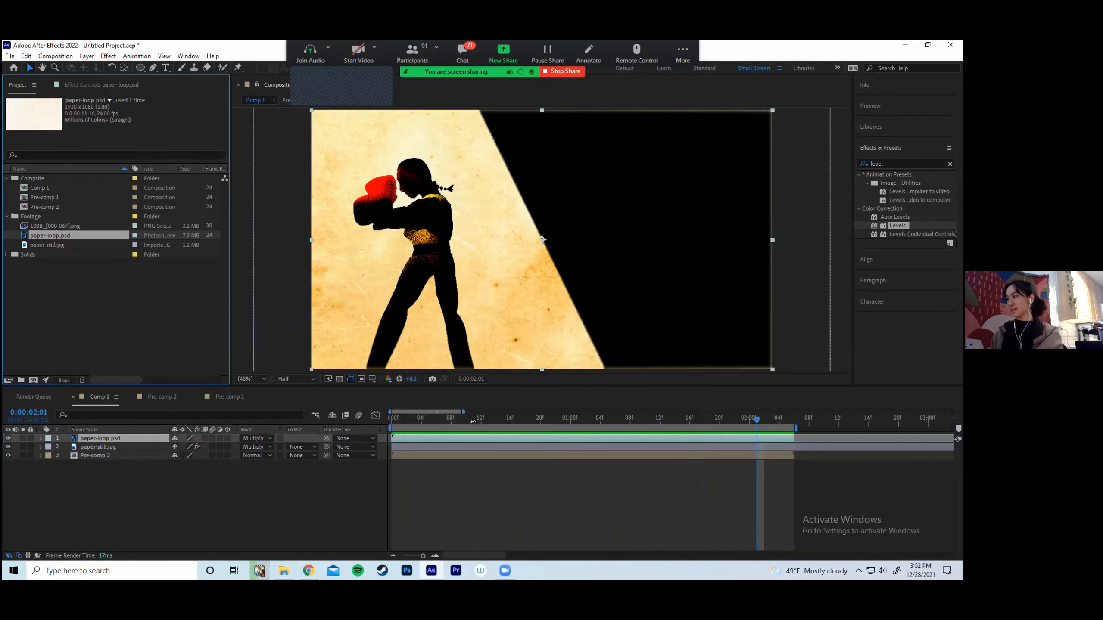
# Replay Comp 1 from the first frame with the looping paper texture
pyautogui.moveTo(429, 419); pyautogui.dragTo(312, 417)
pyautogui.press('space')
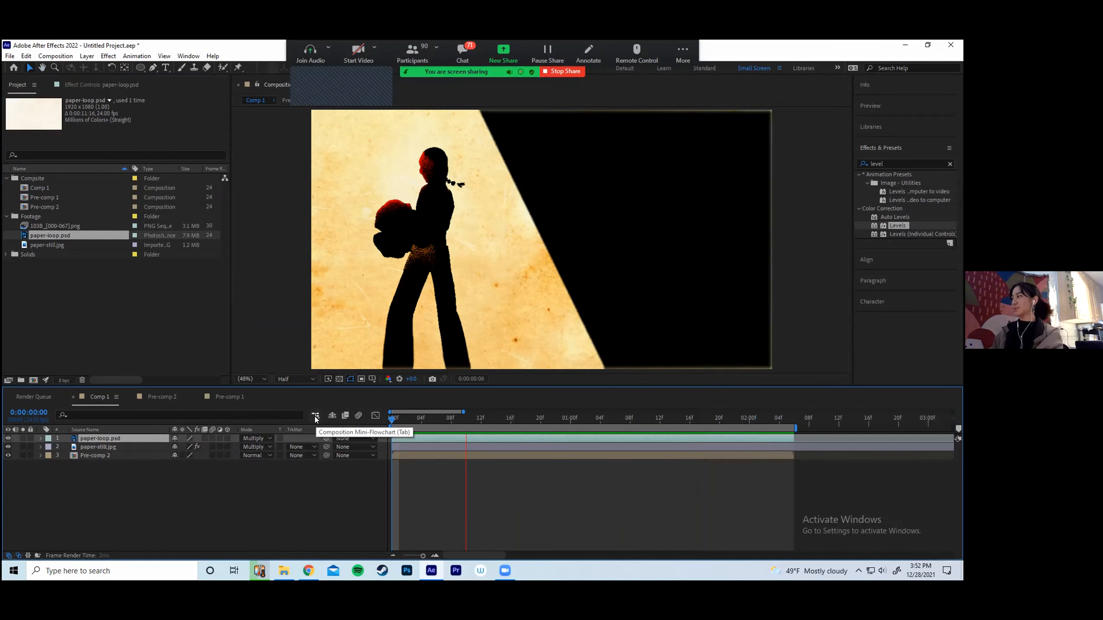
pyautogui.press('space')
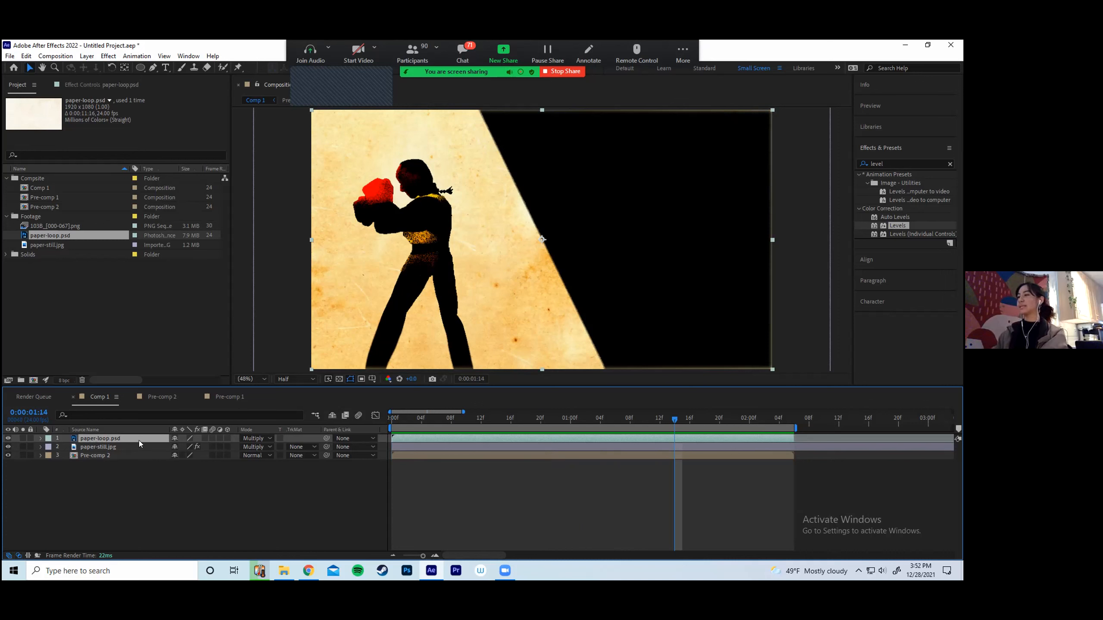
# Add a new adjustment layer above paper-loop.psd in Comp 1 and return to the first frame
pyautogui.click(87, 56)
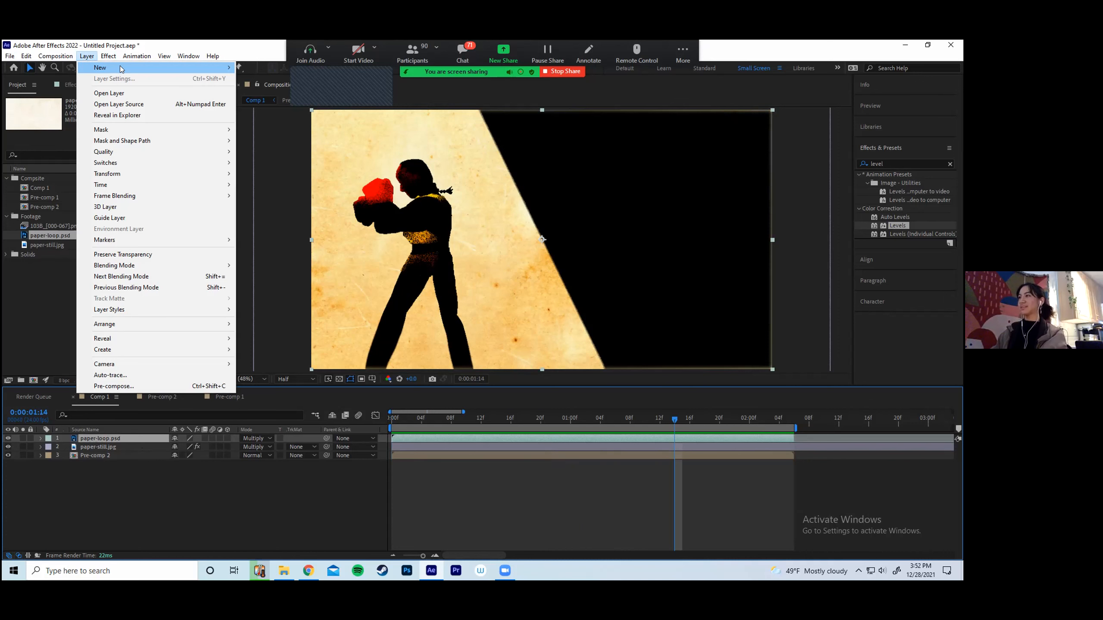
pyautogui.moveTo(100, 67)
pyautogui.press('Return')
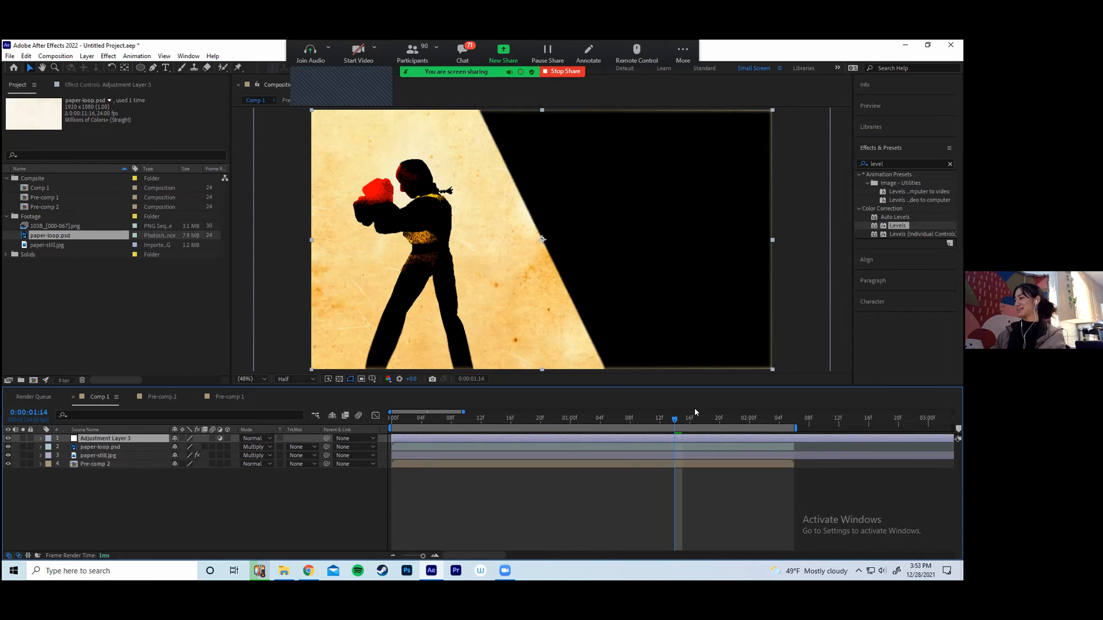
pyautogui.moveTo(641, 418); pyautogui.dragTo(340, 414)
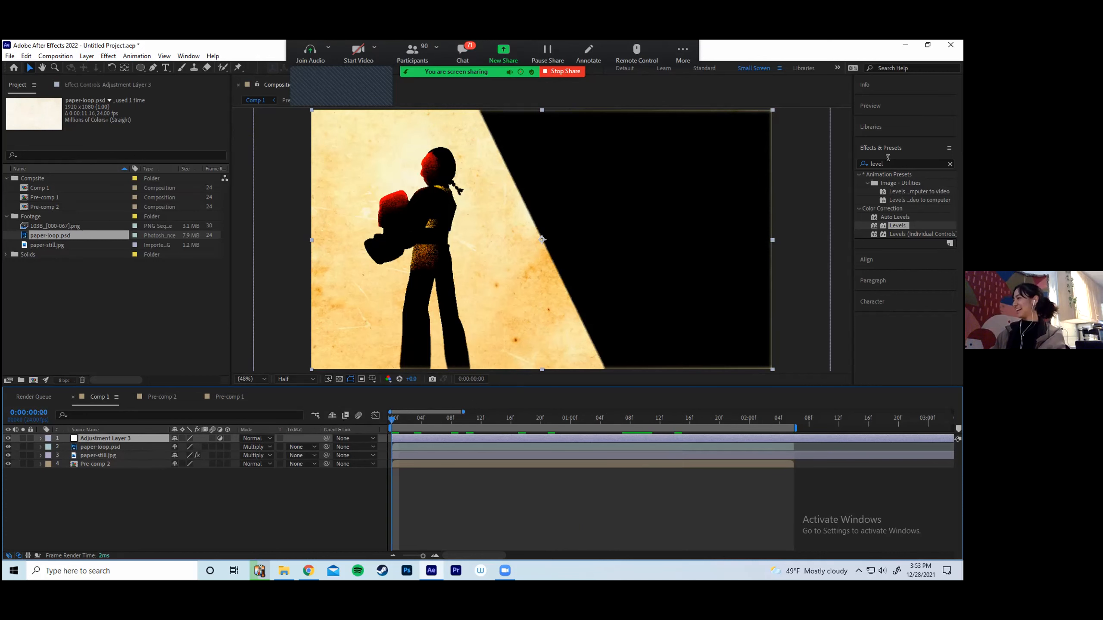
# Find the Black & White effect, apply it to the new adjustment layer and play back Comp 1
pyautogui.moveTo(888, 160); pyautogui.dragTo(841, 157)
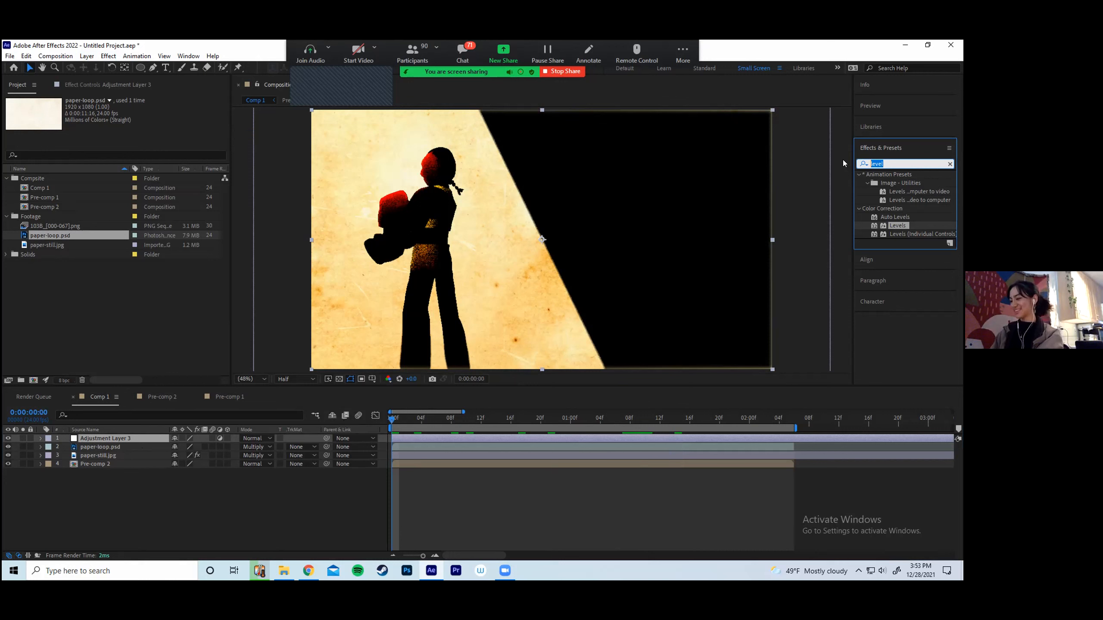
pyautogui.write('b')
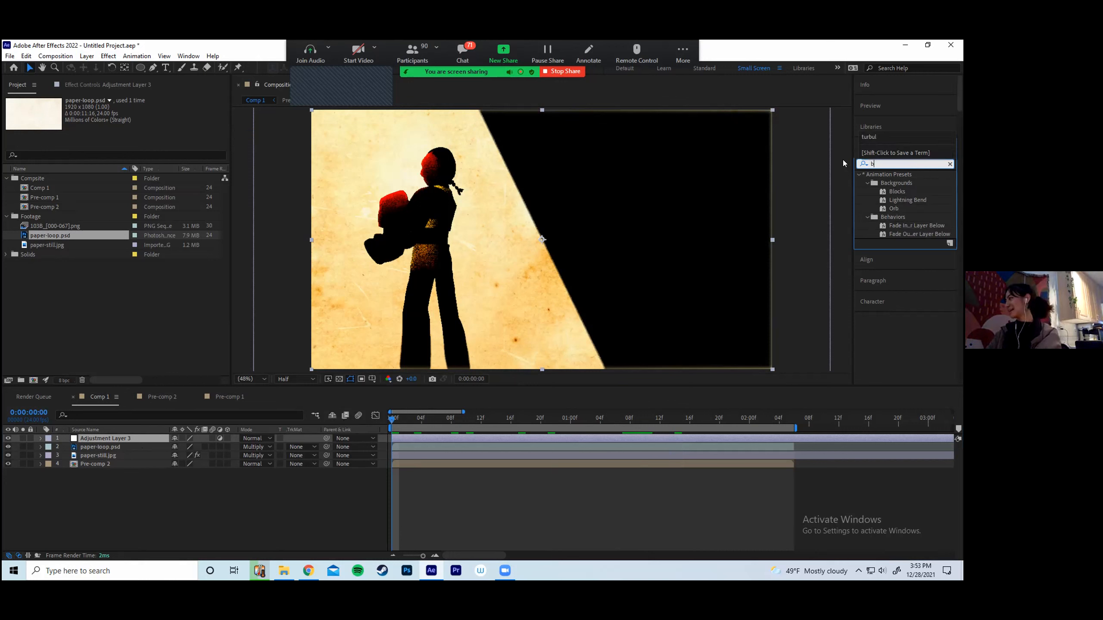
pyautogui.write('lack')
pyautogui.moveTo(897, 209); pyautogui.dragTo(258, 158)
pyautogui.moveTo(485, 414); pyautogui.dragTo(359, 413)
pyautogui.press('space')
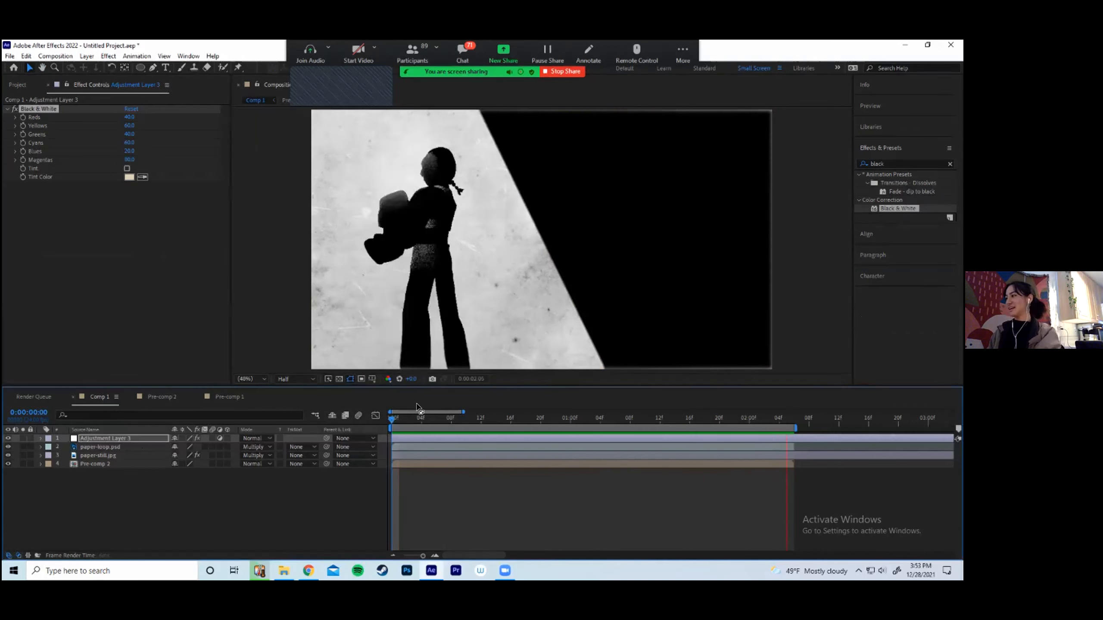
pyautogui.press('space')
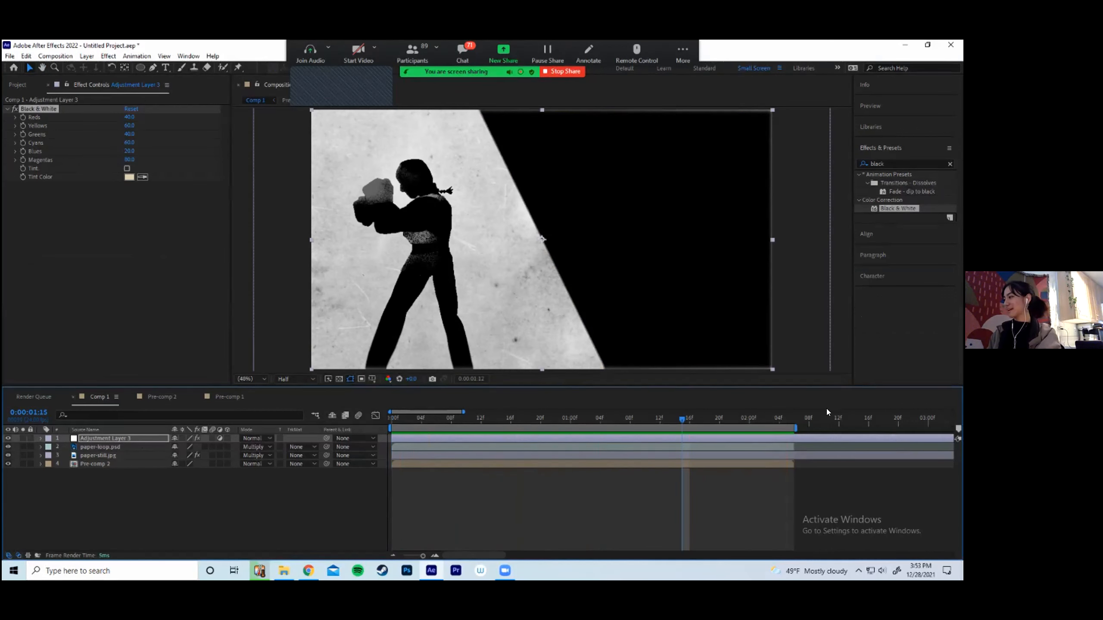
# Duplicate the top adjustment layer in Comp 1 and remove the Black & White effect from the duplicate
pyautogui.press('Home')
pyautogui.click(425, 435)
pyautogui.hotkey('ctrl', 'd')
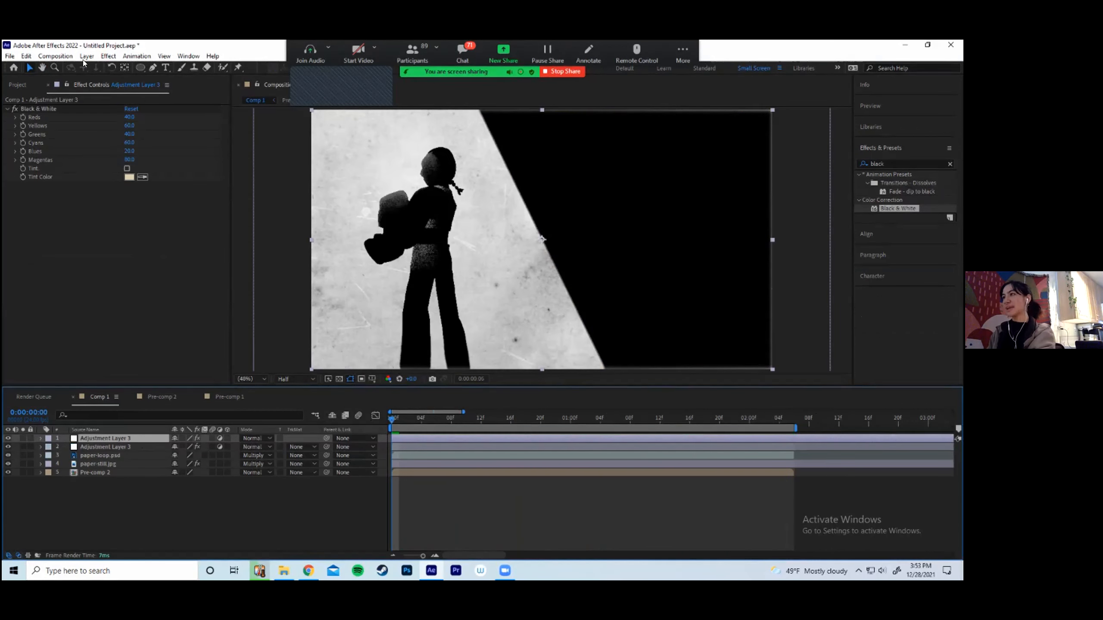
pyautogui.click(44, 106)
pyautogui.click(53, 109)
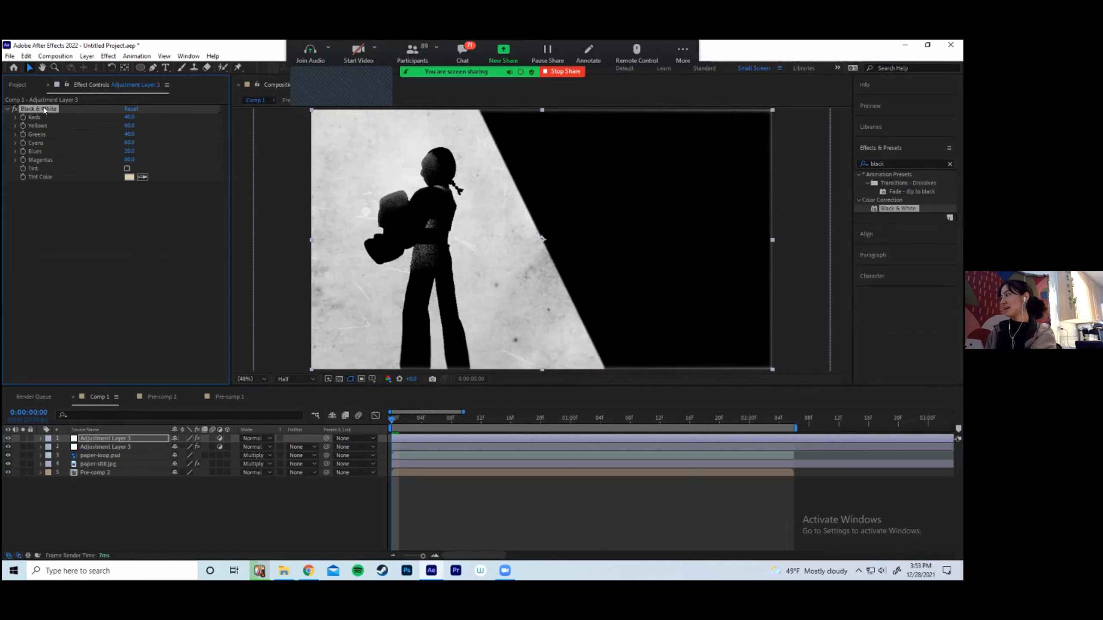
pyautogui.press('Delete')
# Apply Add Grain to the duplicated adjustment layer with an Intensity of 3 and Monochromatic colour turned on
pyautogui.moveTo(916, 165); pyautogui.dragTo(763, 148)
pyautogui.write('grain')
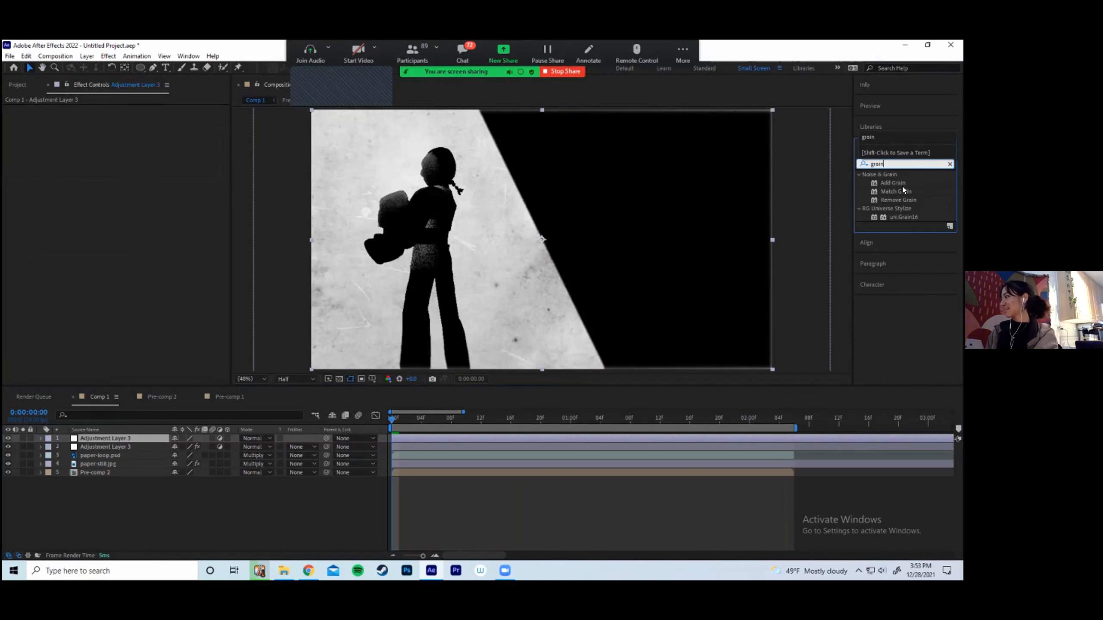
pyautogui.doubleClick(893, 183)
pyautogui.click(170, 125)
pyautogui.click(163, 117)
pyautogui.click(145, 150)
pyautogui.click(131, 152)
pyautogui.write('3')
pyautogui.click(124, 324)
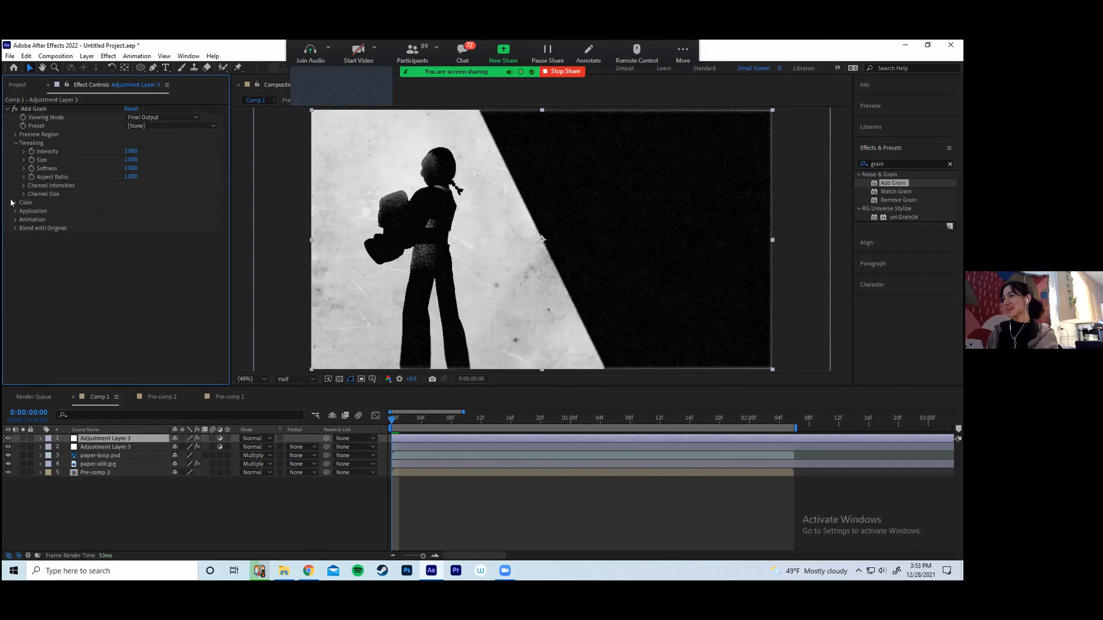
pyautogui.click(13, 203)
pyautogui.click(127, 211)
# Find the Noise effect and apply it to the adjustment layer carrying Add Grain
pyautogui.click(901, 164)
pyautogui.press('BackSpace')
pyautogui.press('BackSpace')
pyautogui.press('BackSpace')
pyautogui.press('BackSpace')
pyautogui.press('BackSpace')
pyautogui.write('noise')
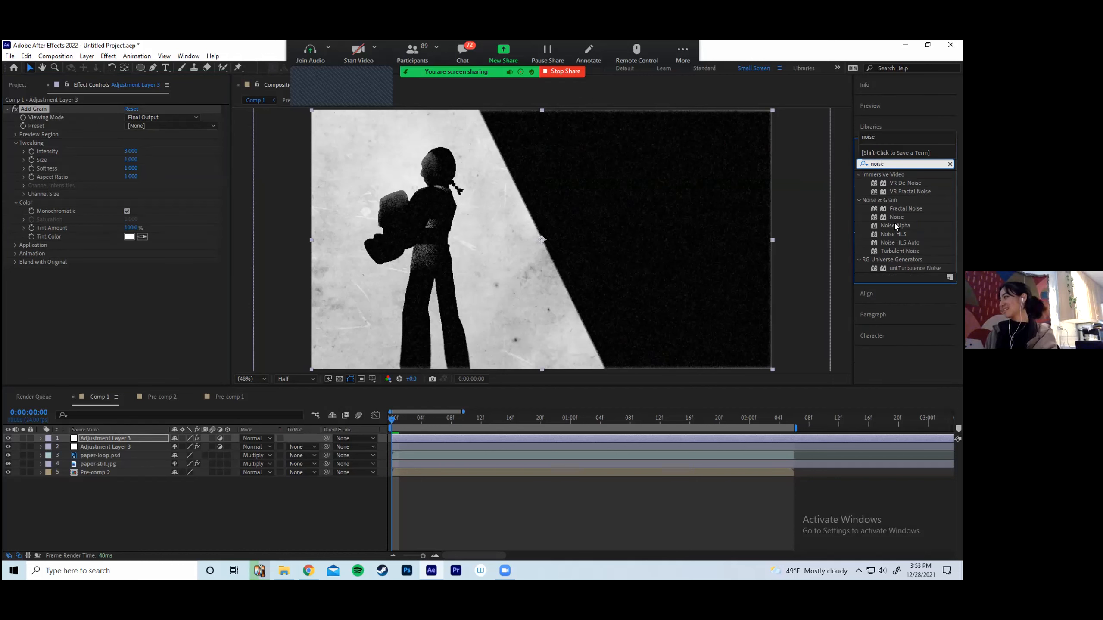
pyautogui.moveTo(896, 217); pyautogui.dragTo(482, 256)
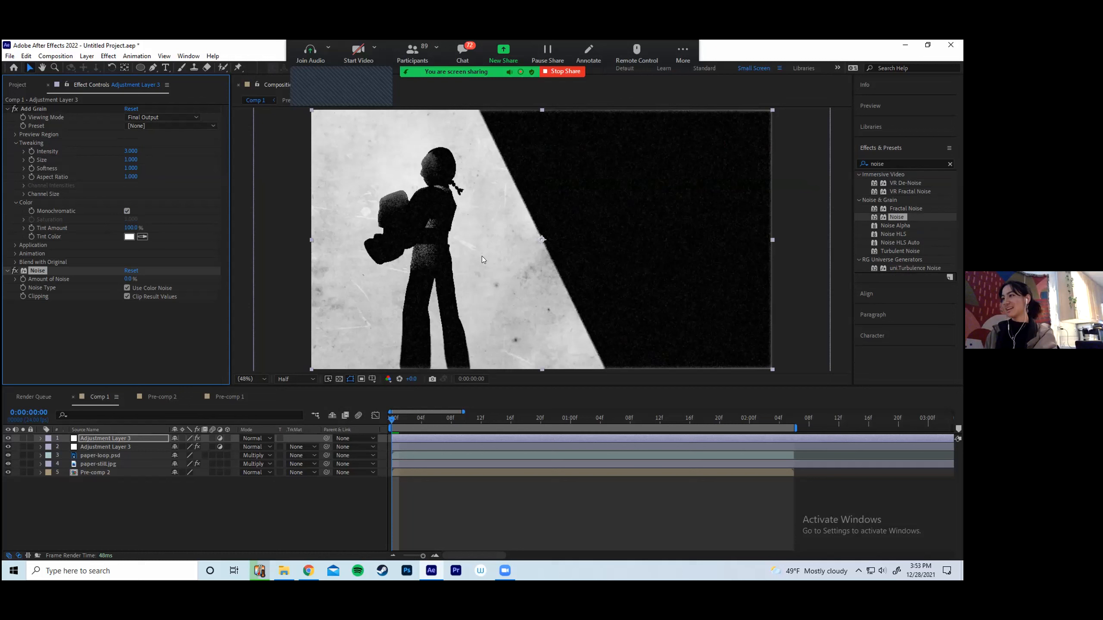
# Turn off Use Color Noise, set Amount of Noise to 20% and play back Comp 1
pyautogui.click(126, 288)
pyautogui.click(128, 279)
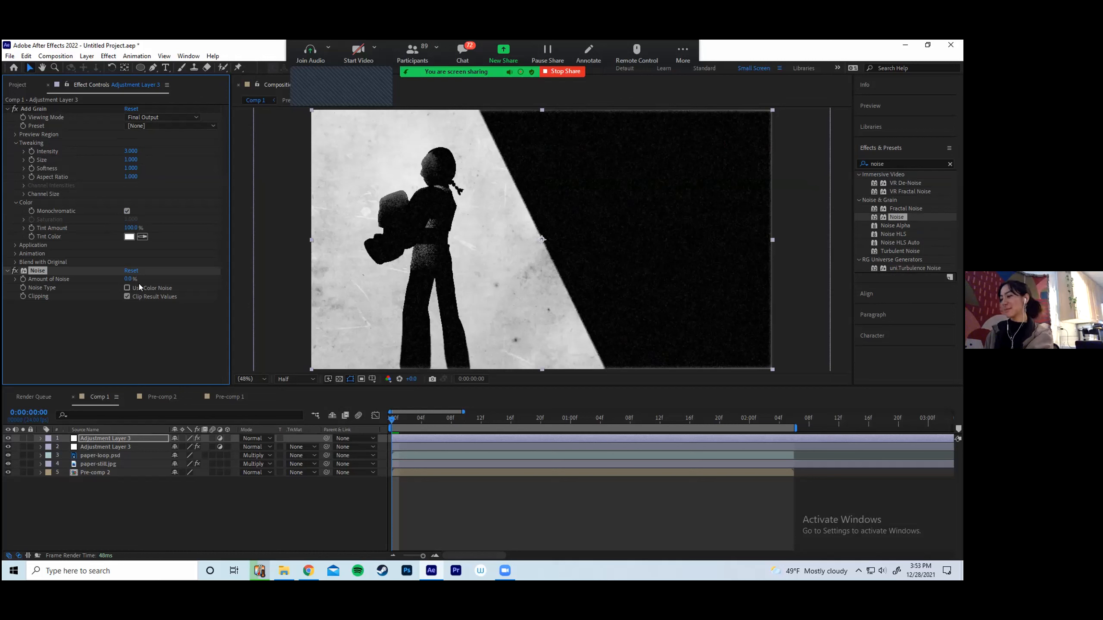
pyautogui.write('20')
pyautogui.press('Return')
pyautogui.click(355, 409)
pyautogui.press('space')
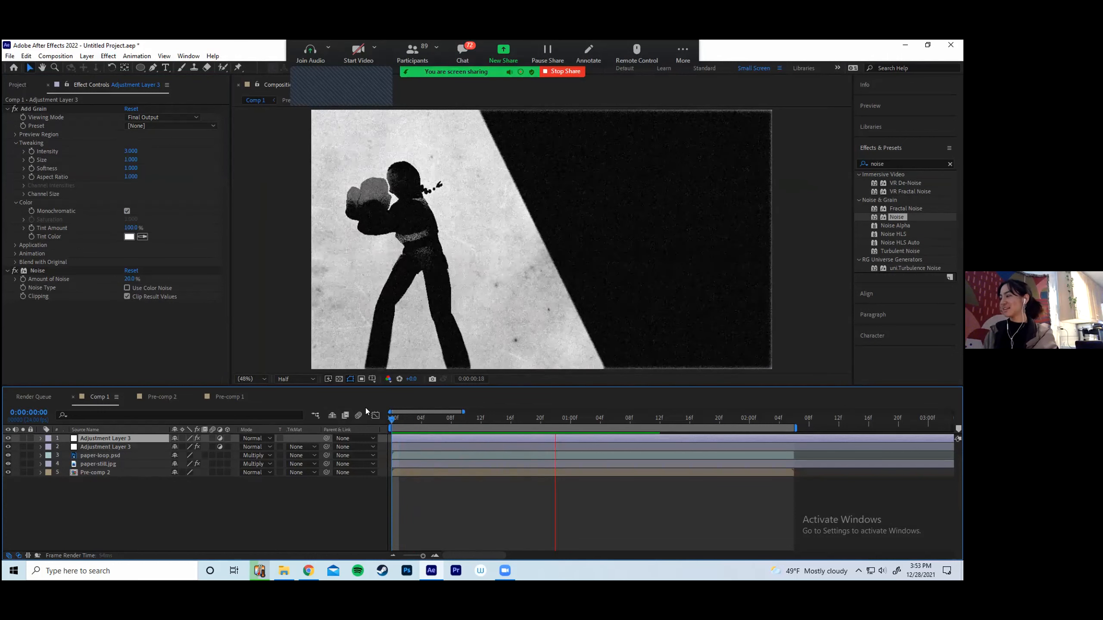
# Trim the ends of all layers in Comp 1 to 0:00:02:05
pyautogui.click(788, 420)
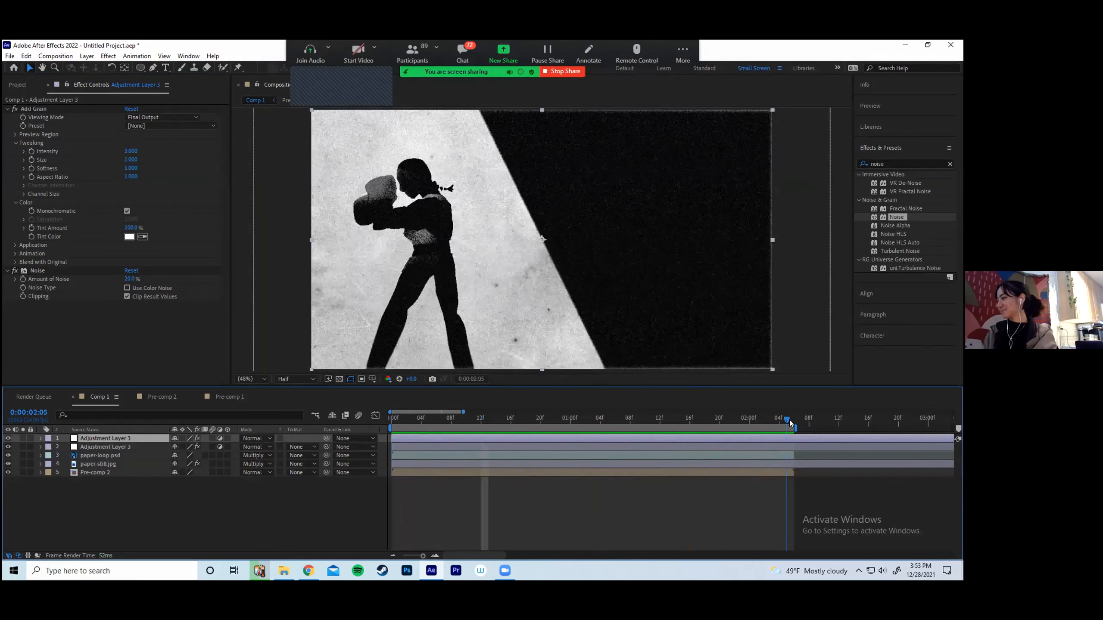
pyautogui.hotkey('ctrl', 'a')
pyautogui.hotkey('alt', ']')
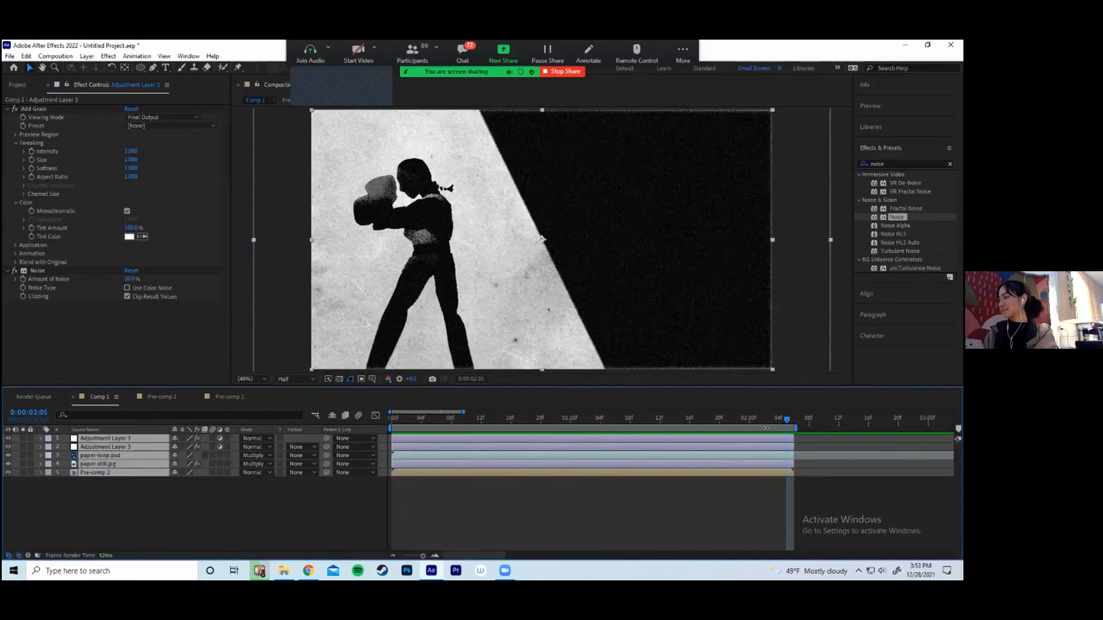
pyautogui.click(766, 427)
# Replay Comp 1 from the first frame with the grain and noise applied
pyautogui.moveTo(785, 420); pyautogui.dragTo(252, 414)
pyautogui.press('space')
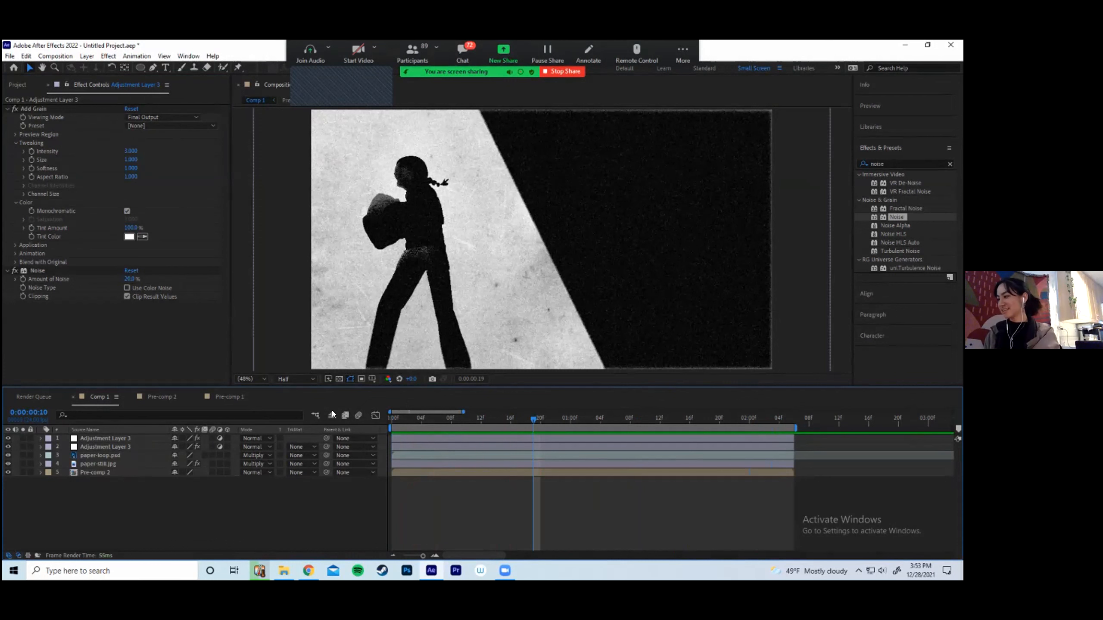
pyautogui.press('space')
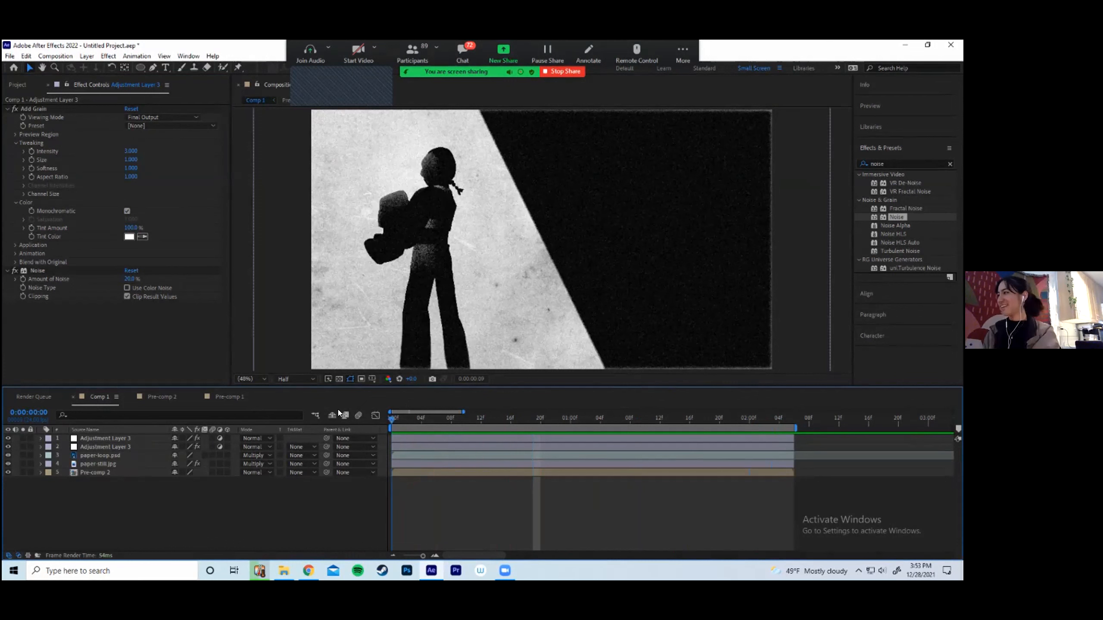
pyautogui.press('space')
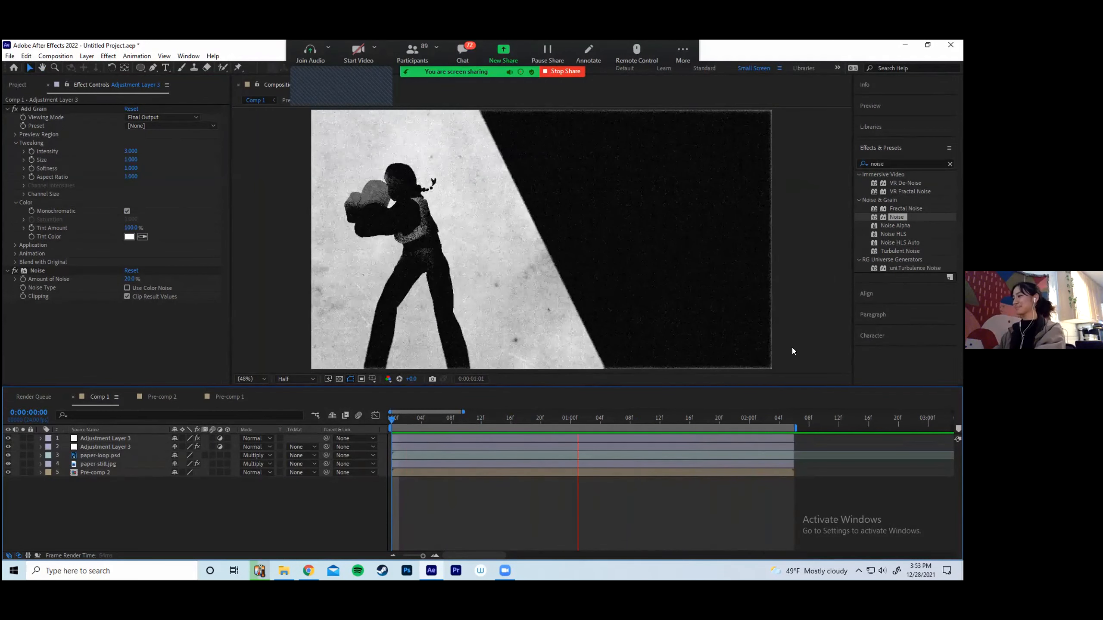
pyautogui.press('space')
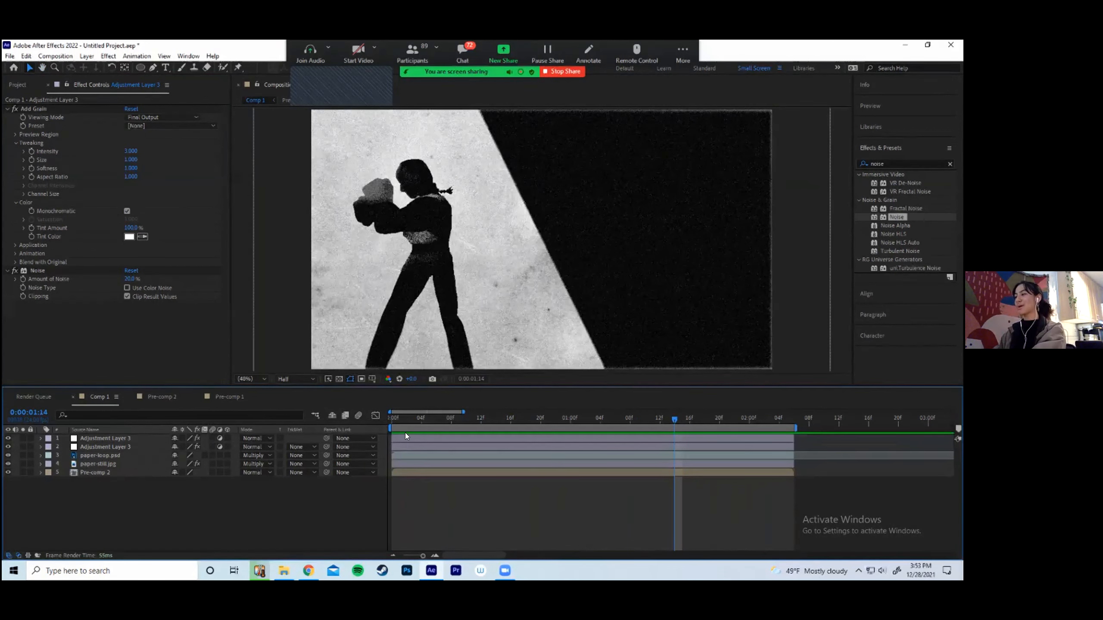
# Pre-compose all five layers of Comp 1 into a single composition
pyautogui.click(478, 436)
pyautogui.keyDown('shift'); pyautogui.click(491, 471); pyautogui.keyUp('shift')
pyautogui.rightClick(517, 471)
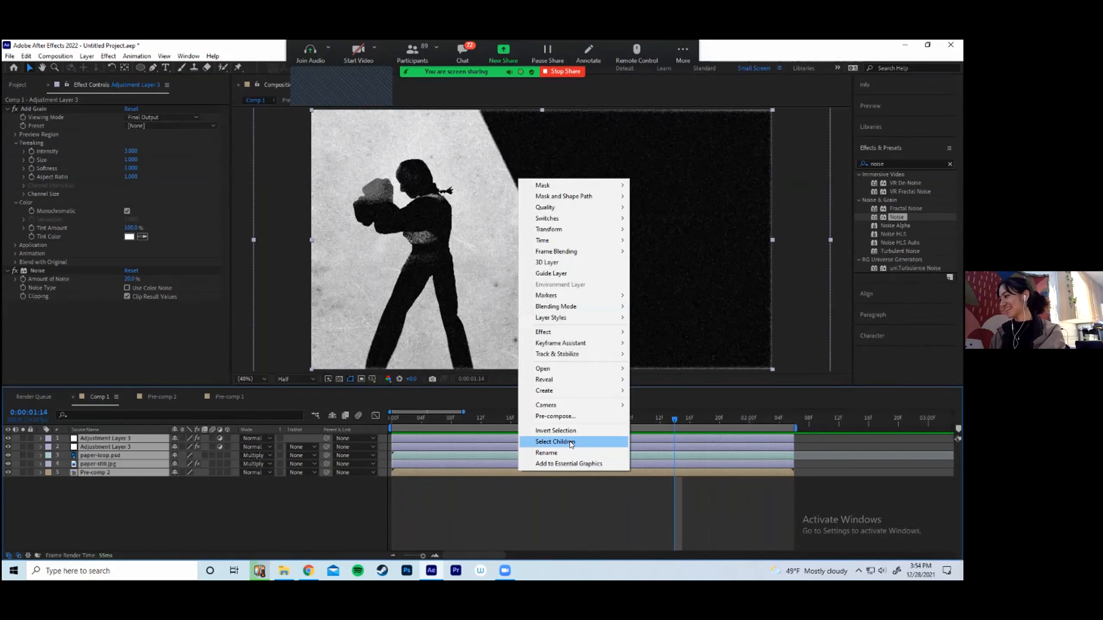
pyautogui.click(571, 417)
pyautogui.click(510, 402)
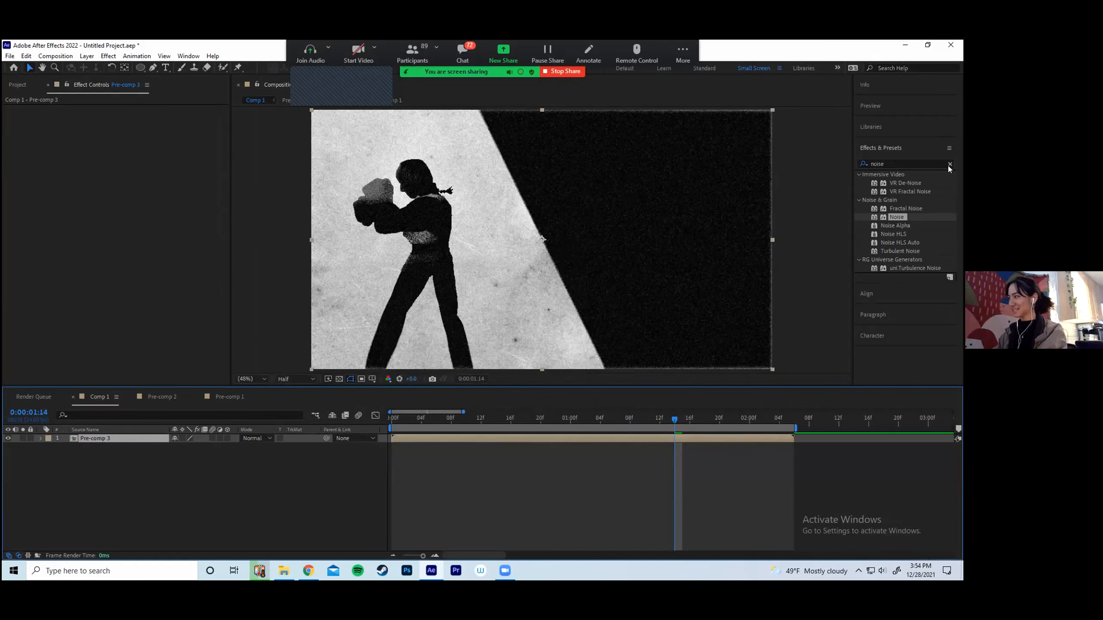
# Search the effects for camera, return to the first frame and apply uni.Camera Shake to Pre-comp 3
pyautogui.click(949, 165)
pyautogui.write('camera')
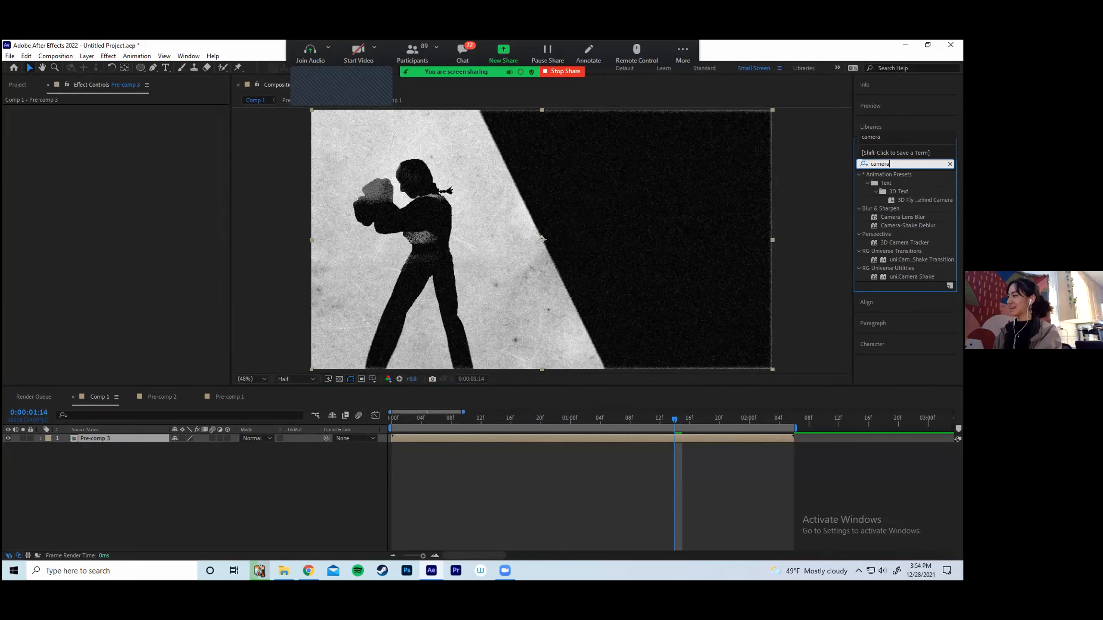
pyautogui.moveTo(674, 418); pyautogui.dragTo(327, 413)
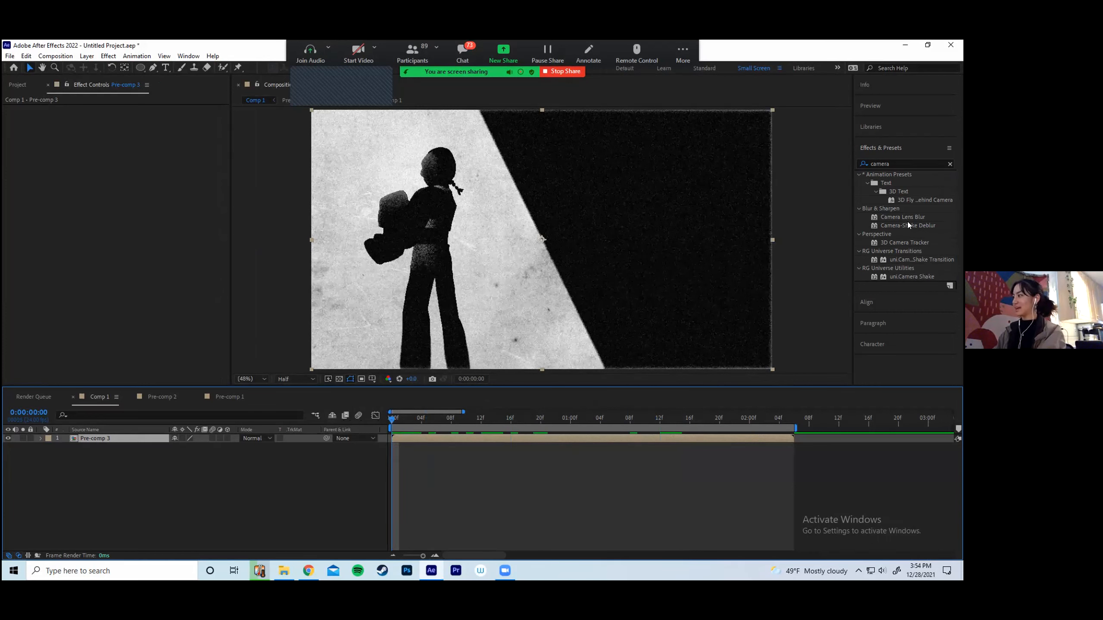
pyautogui.click(907, 275)
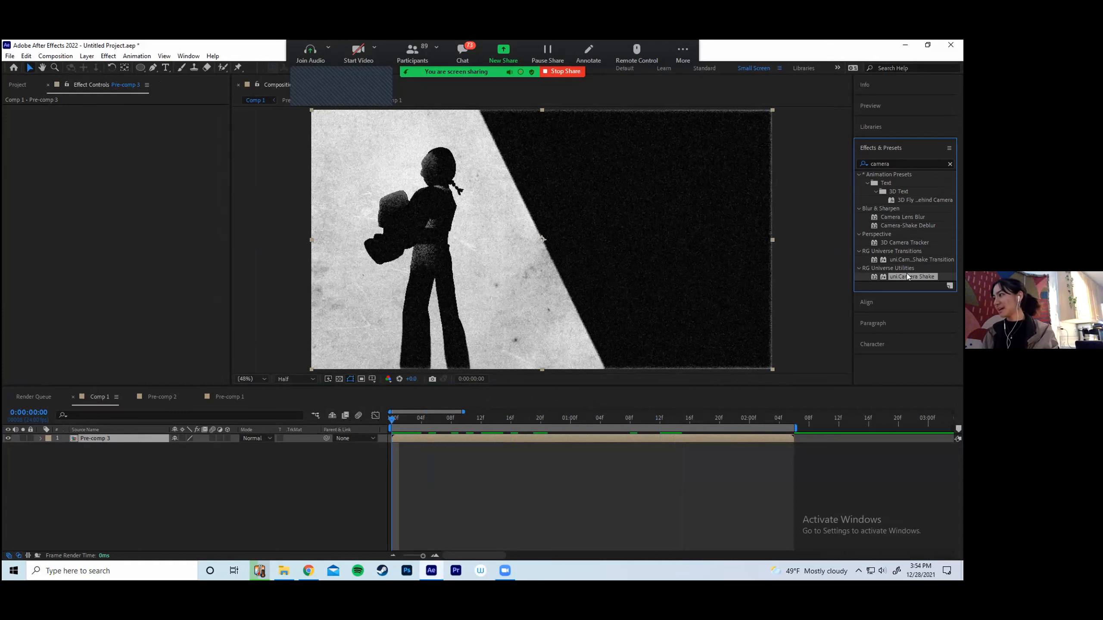
pyautogui.doubleClick(907, 275)
# Set the camera shake's Frequency to 20, Shake Complexity to 15 and Maximum Rotation to 0
pyautogui.click(128, 188)
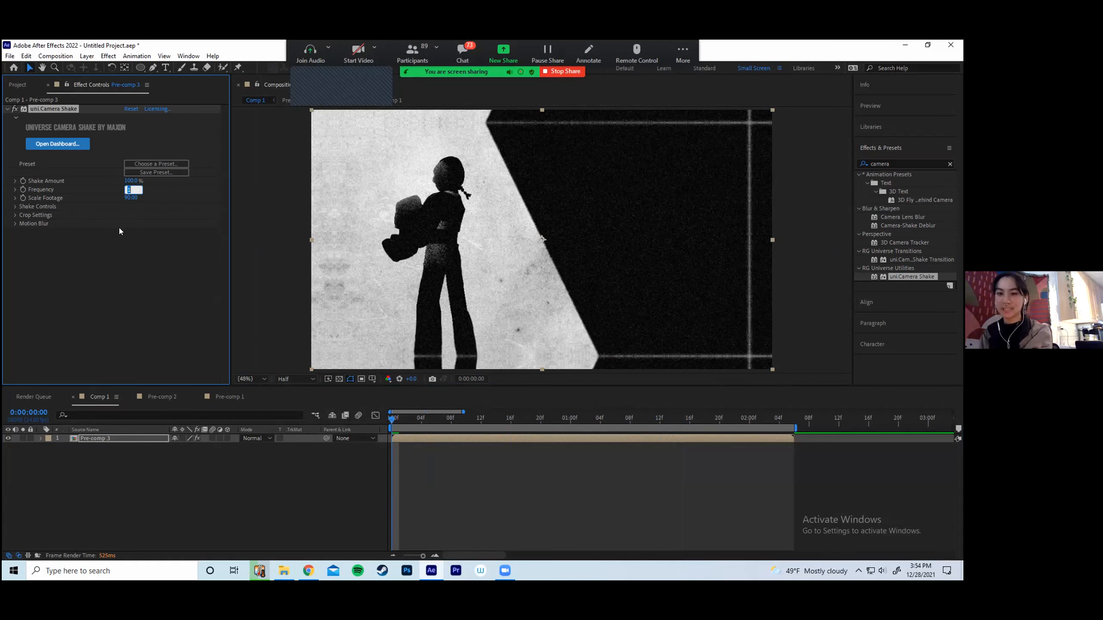
pyautogui.write('20')
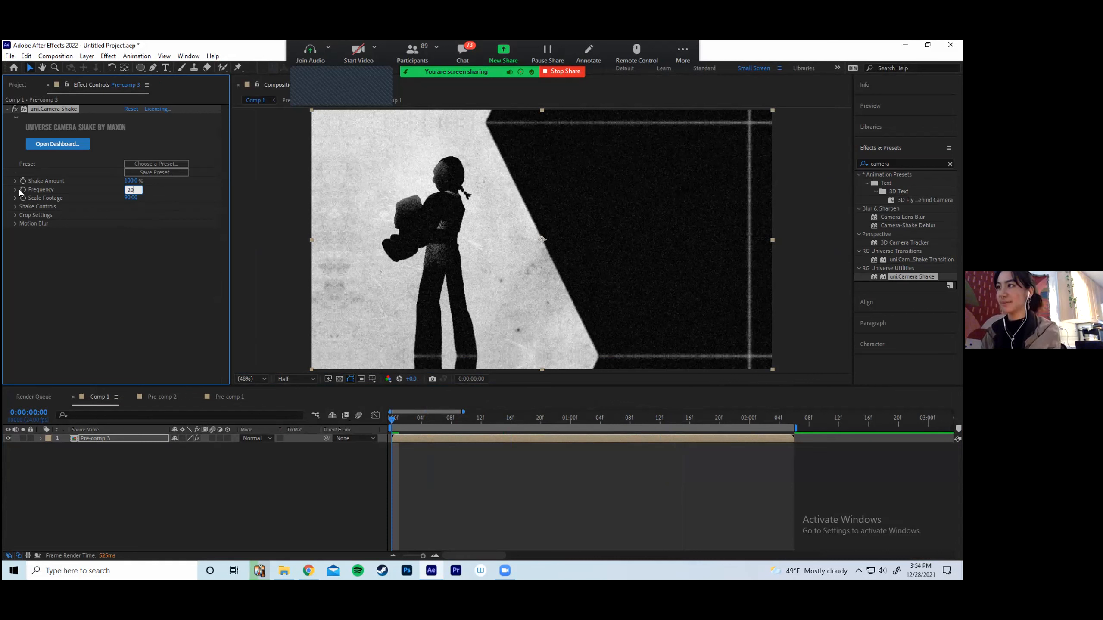
pyautogui.press('Return')
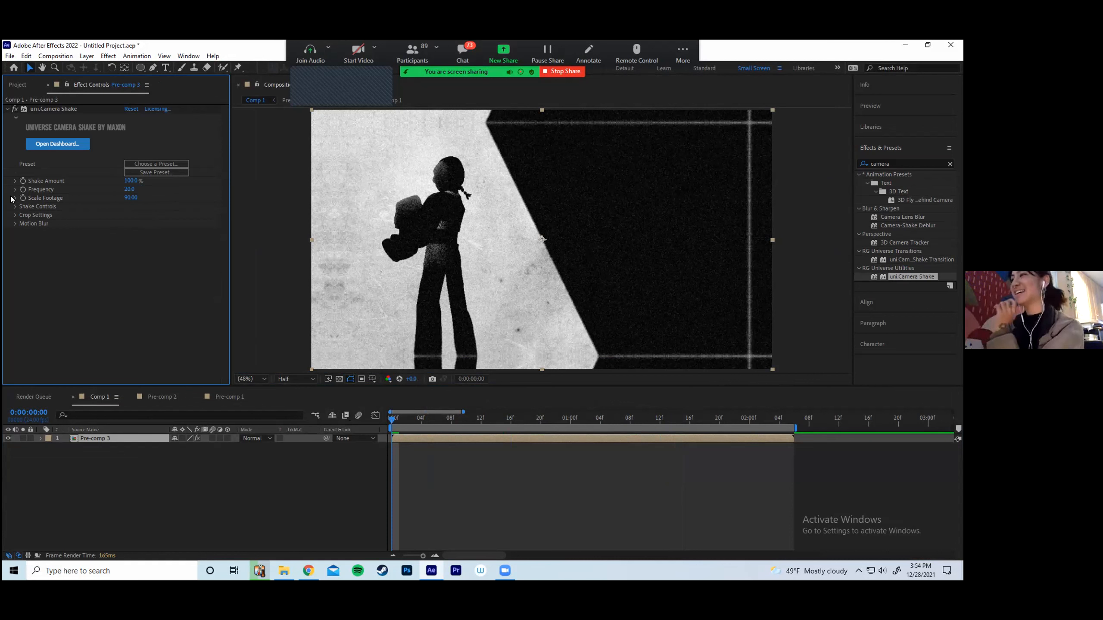
pyautogui.click(14, 205)
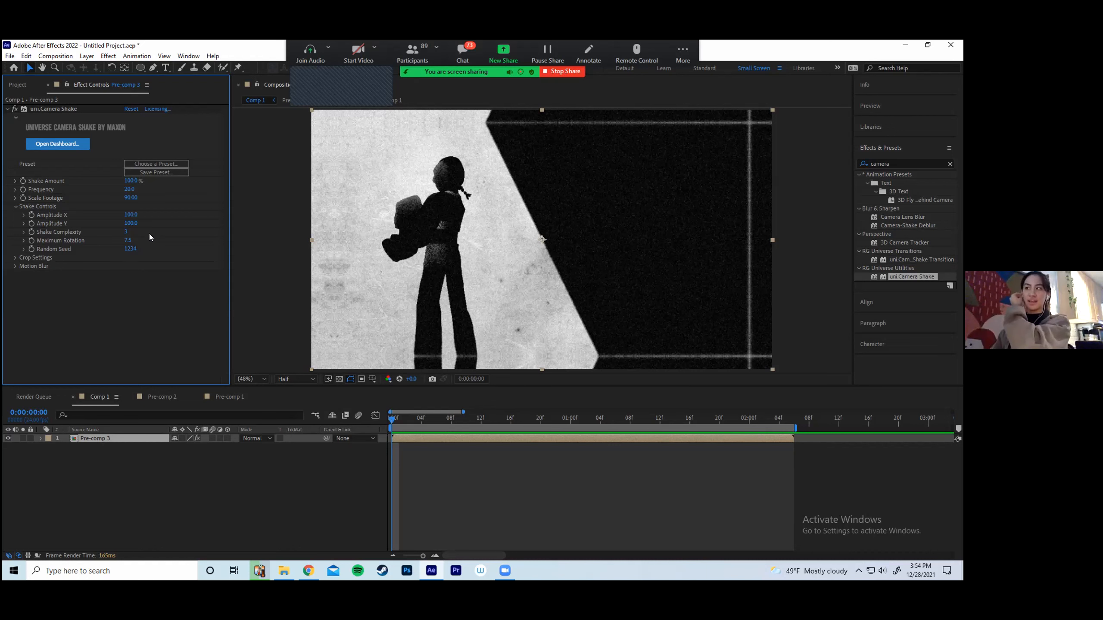
pyautogui.write('15')
pyautogui.press('Return')
pyautogui.click(127, 240)
pyautogui.write('0')
pyautogui.press('Tab')
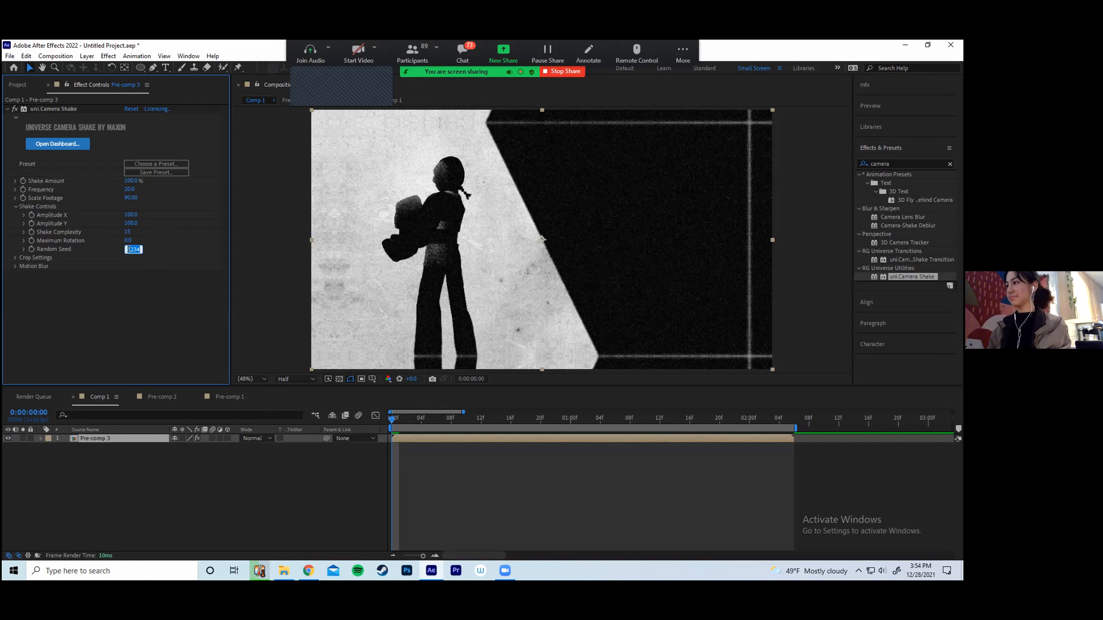
# Set both Amplitude X and Amplitude Y of the camera shake to 2
pyautogui.click(129, 215)
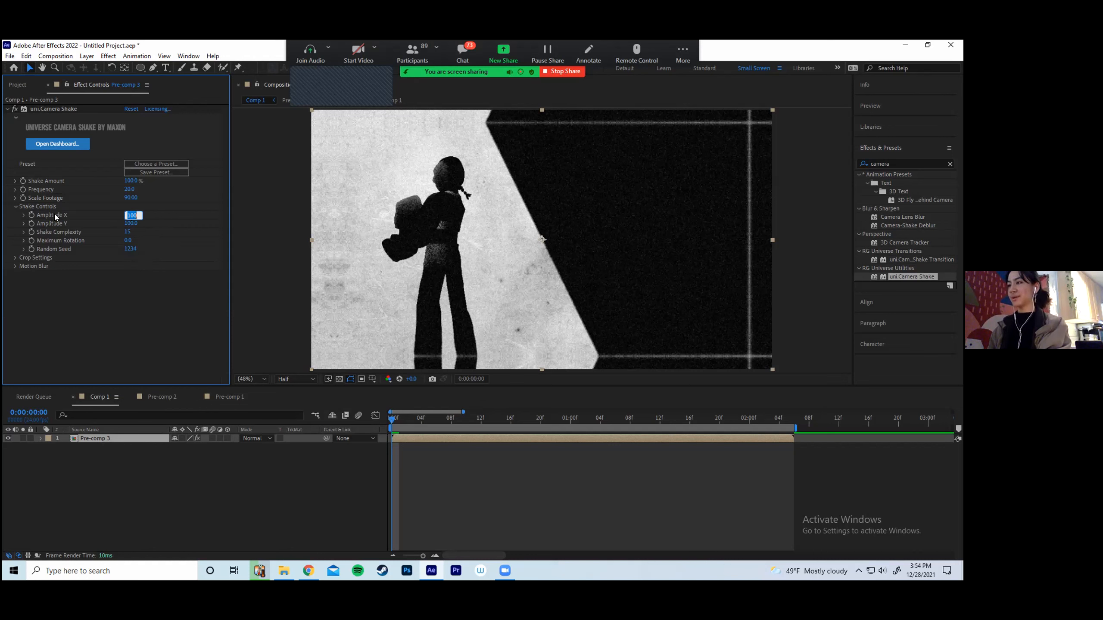
pyautogui.write('180.')
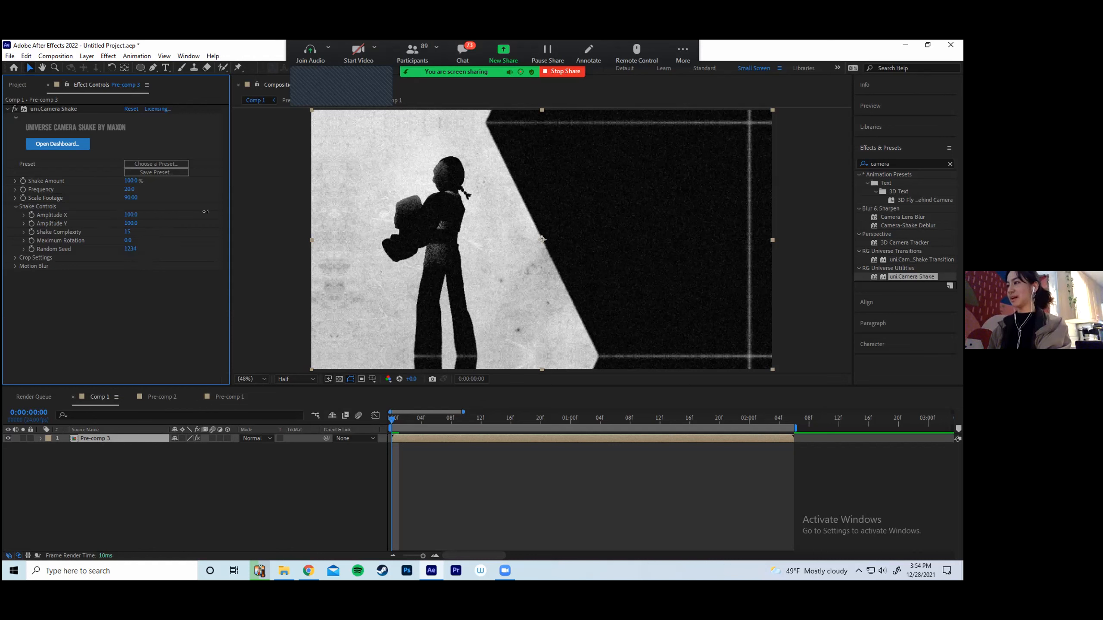
pyautogui.press('Return')
pyautogui.hotkey('ctrl', 'z')
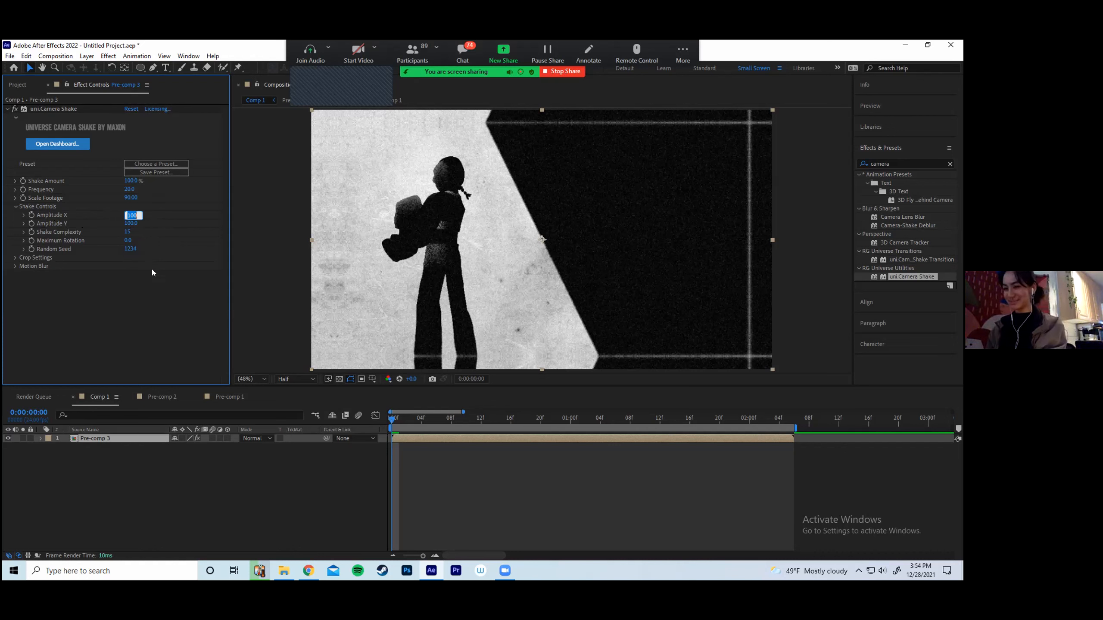
pyautogui.write('2')
pyautogui.press('Return')
pyautogui.click(127, 222)
pyautogui.write('2')
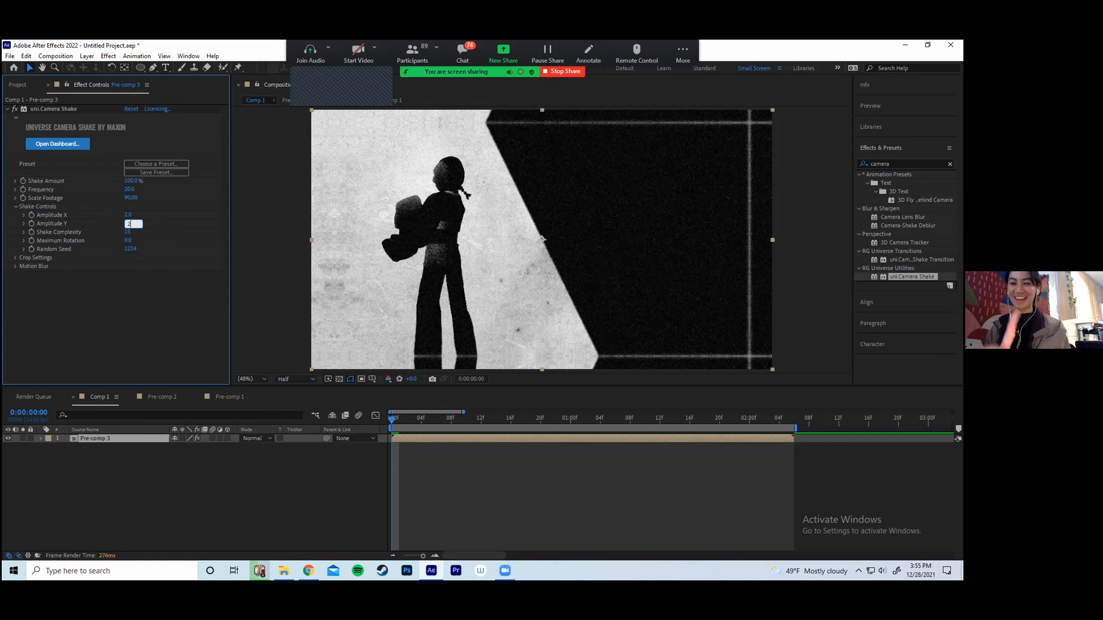
pyautogui.click(151, 268)
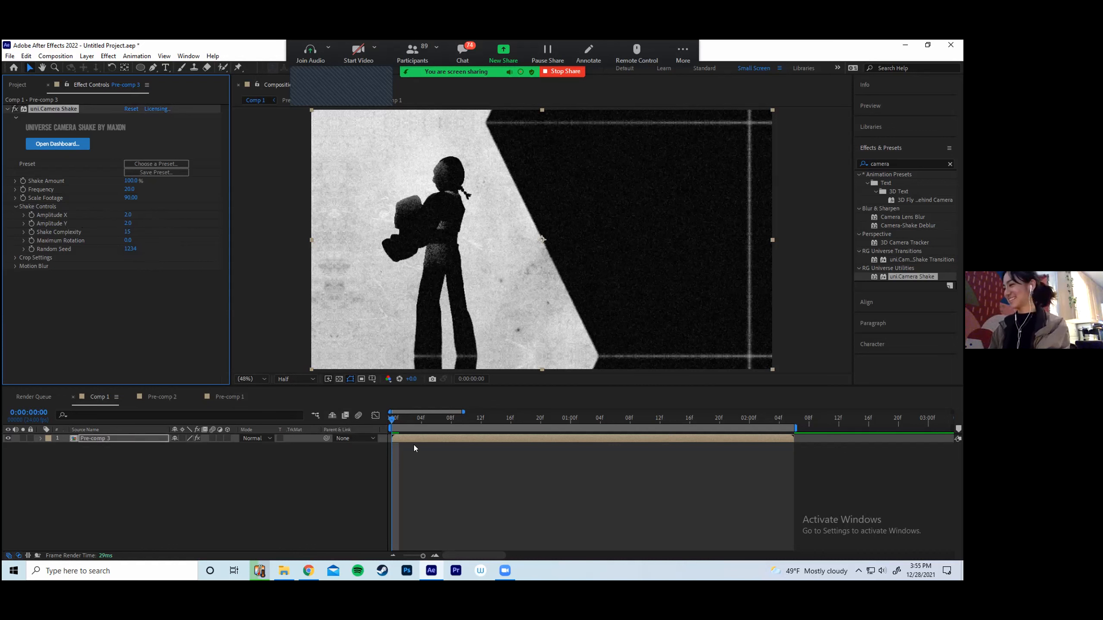
# Play back the camera shake and turn off Tile Edges in its Crop Settings
pyautogui.click(433, 426)
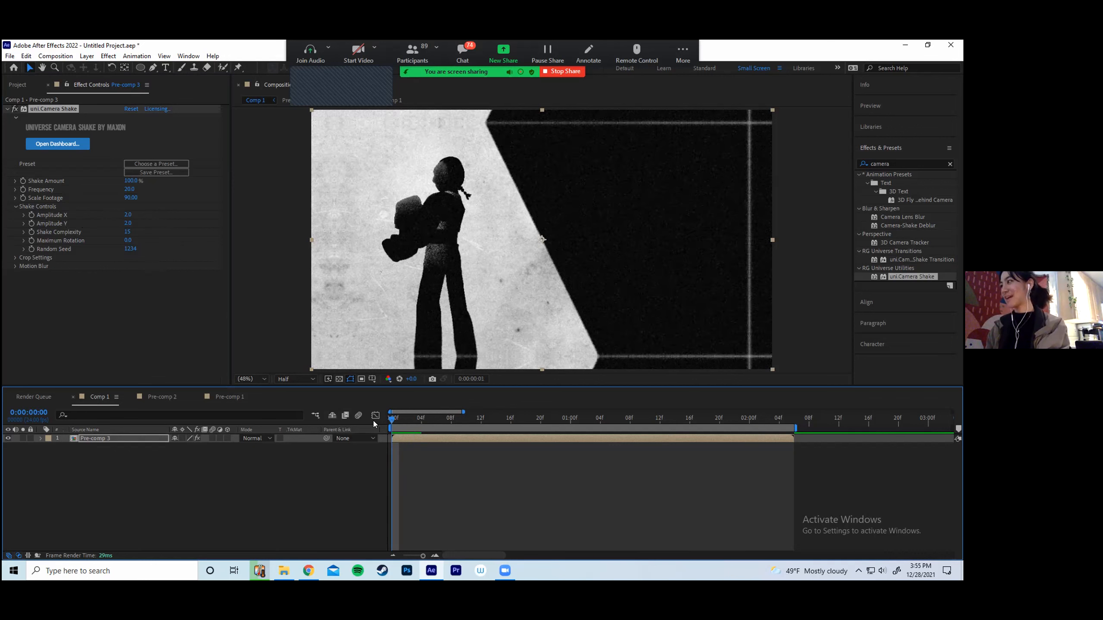
pyautogui.press('space')
pyautogui.press('space')
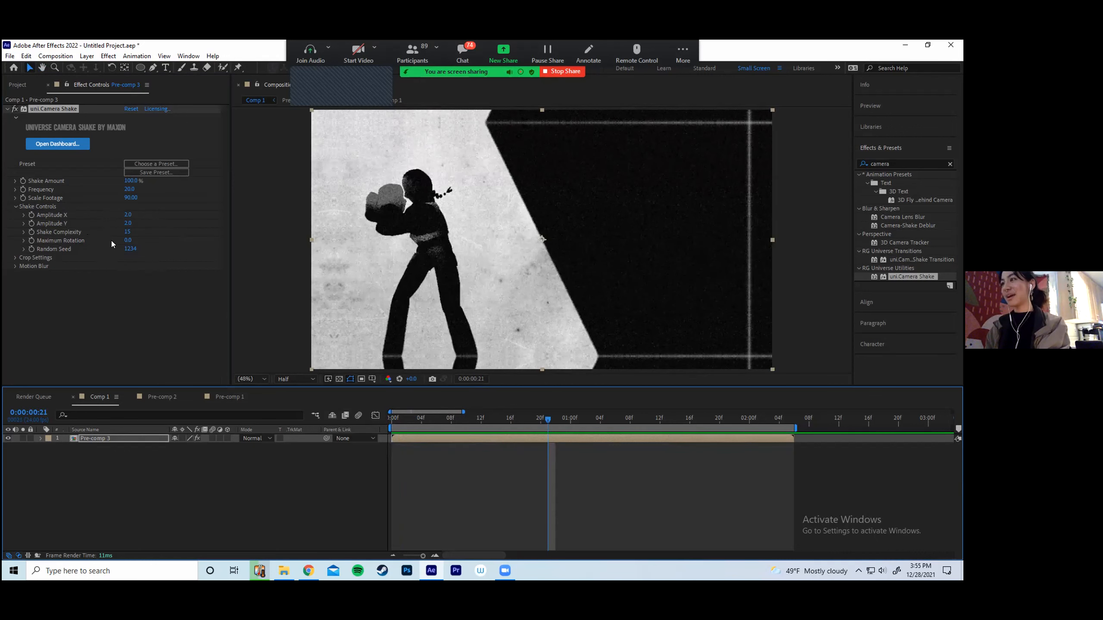
pyautogui.click(13, 258)
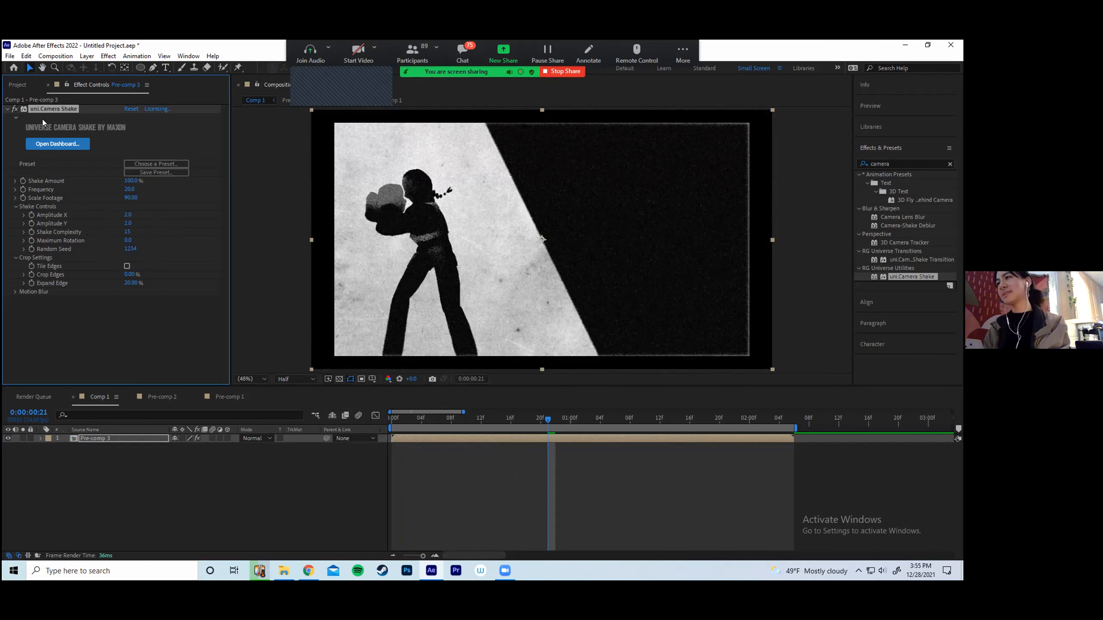
pyautogui.click(89, 324)
# Scale the Pre-comp 3 layer up to 112% and play back Comp 1 from the first frame
pyautogui.click(117, 437)
pyautogui.press('s')
pyautogui.moveTo(183, 446); pyautogui.dragTo(188, 445)
pyautogui.press('space')
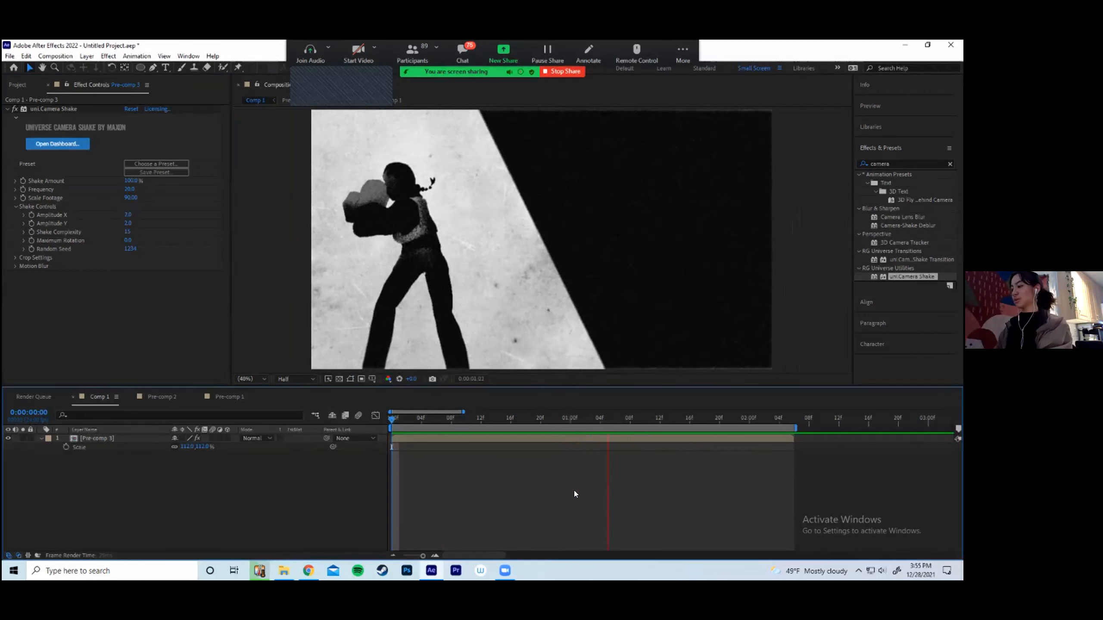
pyautogui.press('space')
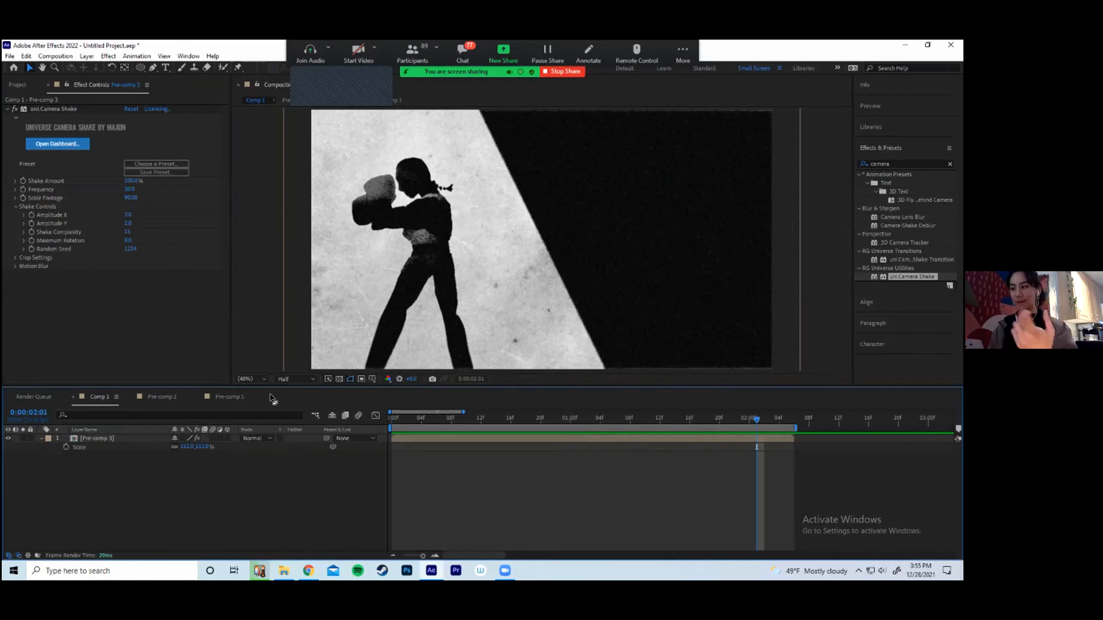
# Add the expression wiggle(3,.4) to the Scale of the Pre-comp 3 layer and play back Comp 1 from the first frame
pyautogui.click(412, 438)
pyautogui.press('s')
pyautogui.press('s')
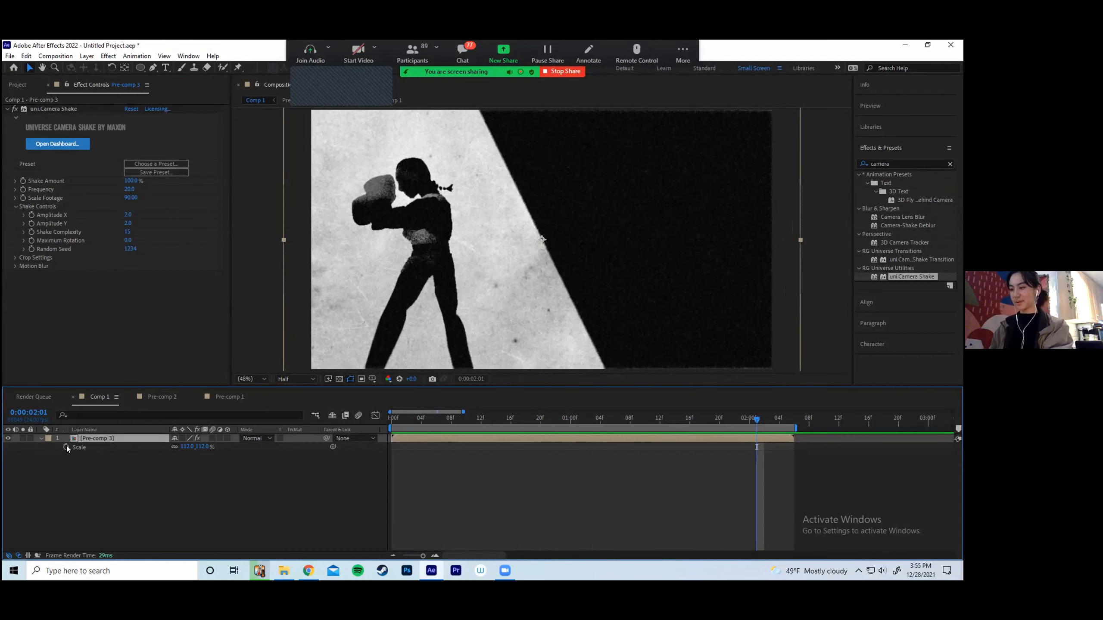
pyautogui.keyDown('alt'); pyautogui.click(65, 446); pyautogui.keyUp('alt')
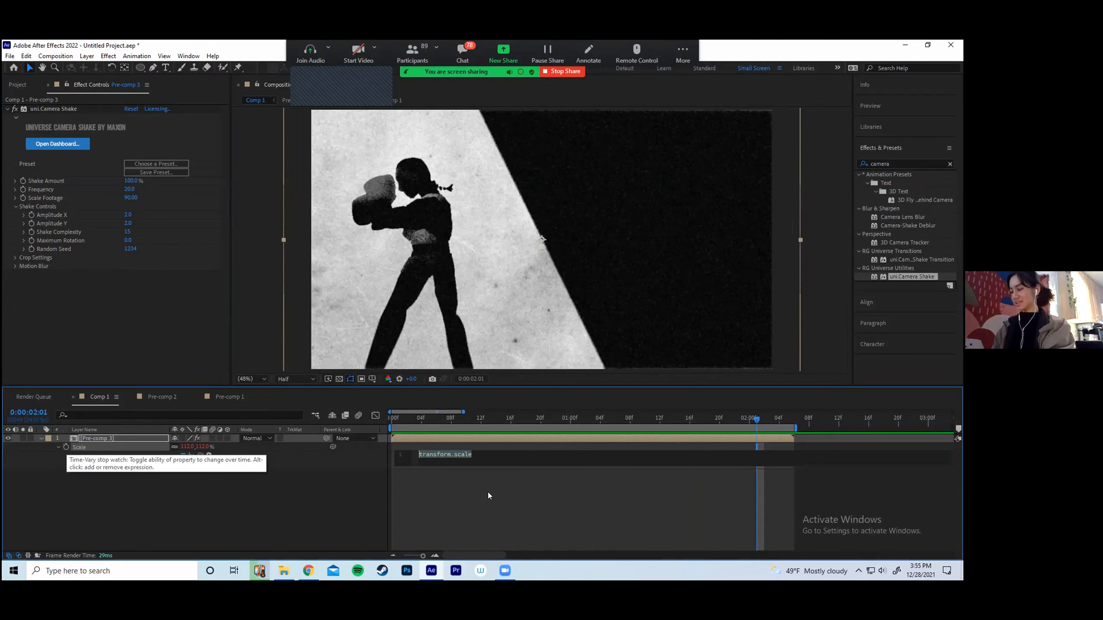
pyautogui.write('wiggle(3,.4')
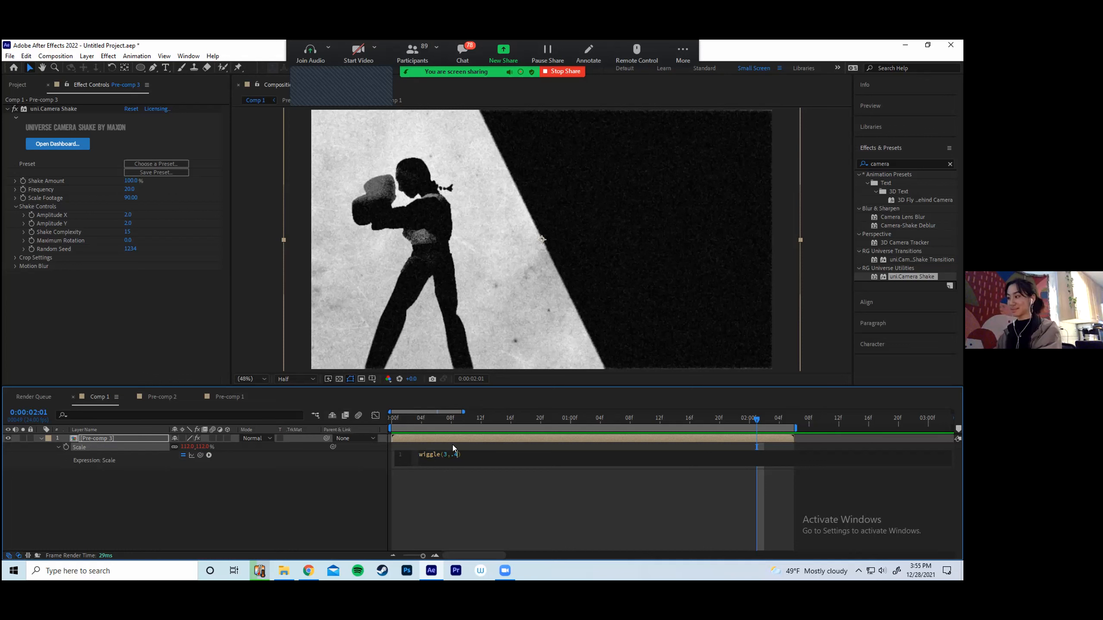
pyautogui.moveTo(453, 420); pyautogui.dragTo(340, 409)
pyautogui.press('space')
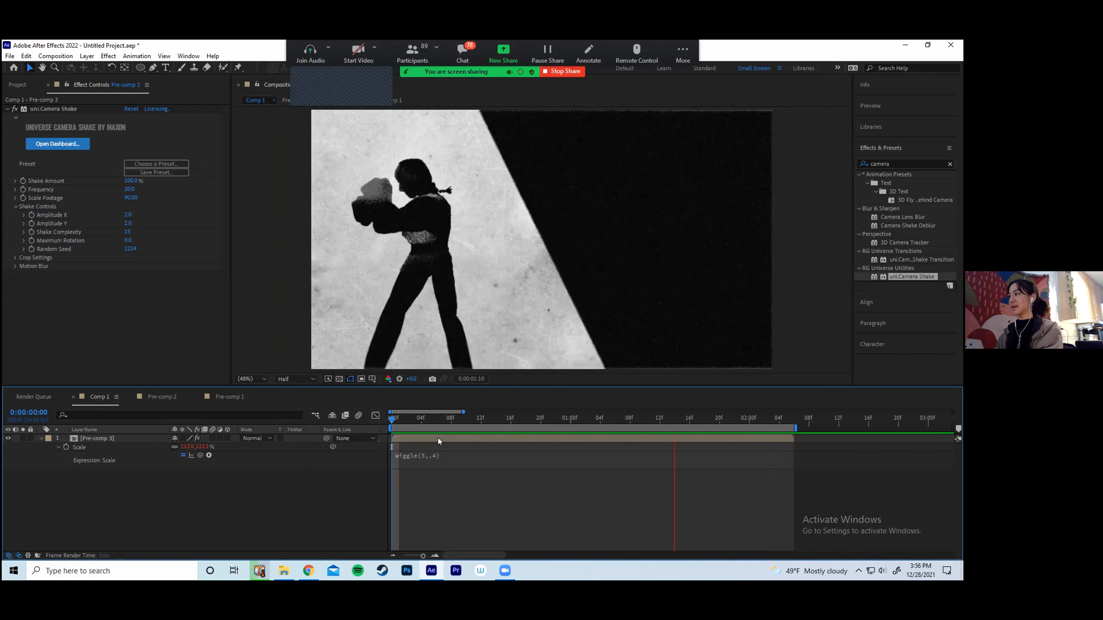
# Change the Scale expression to wiggle(3,.6) and play it back with the camera shake effect disabled
pyautogui.click(438, 456)
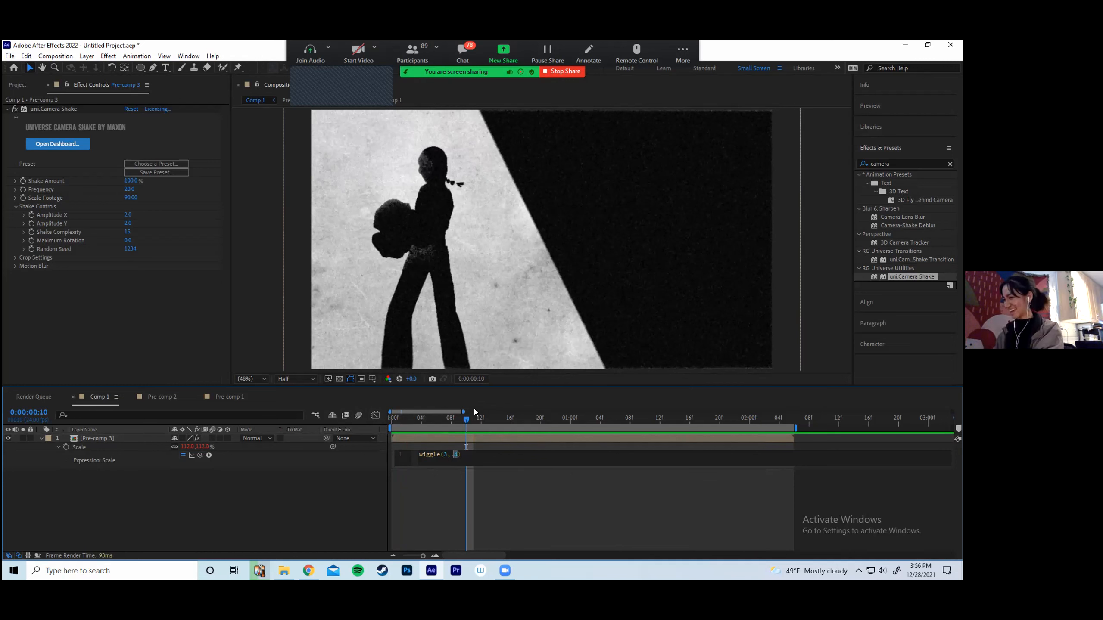
pyautogui.write('6')
pyautogui.press('KP_Enter')
pyautogui.press('space')
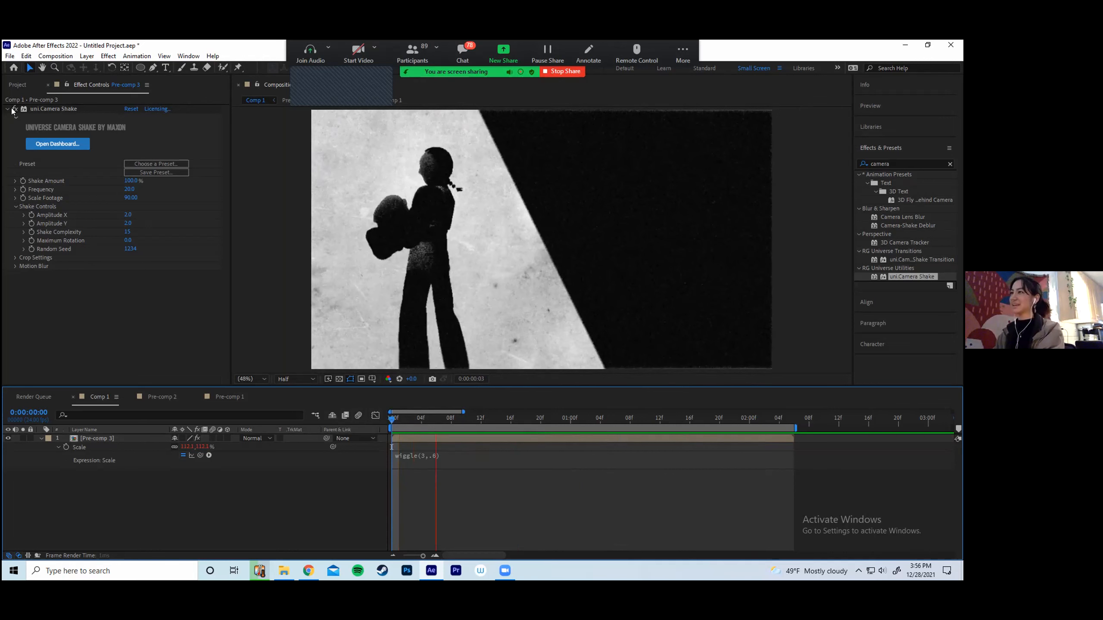
pyautogui.click(53, 187)
pyautogui.press('space')
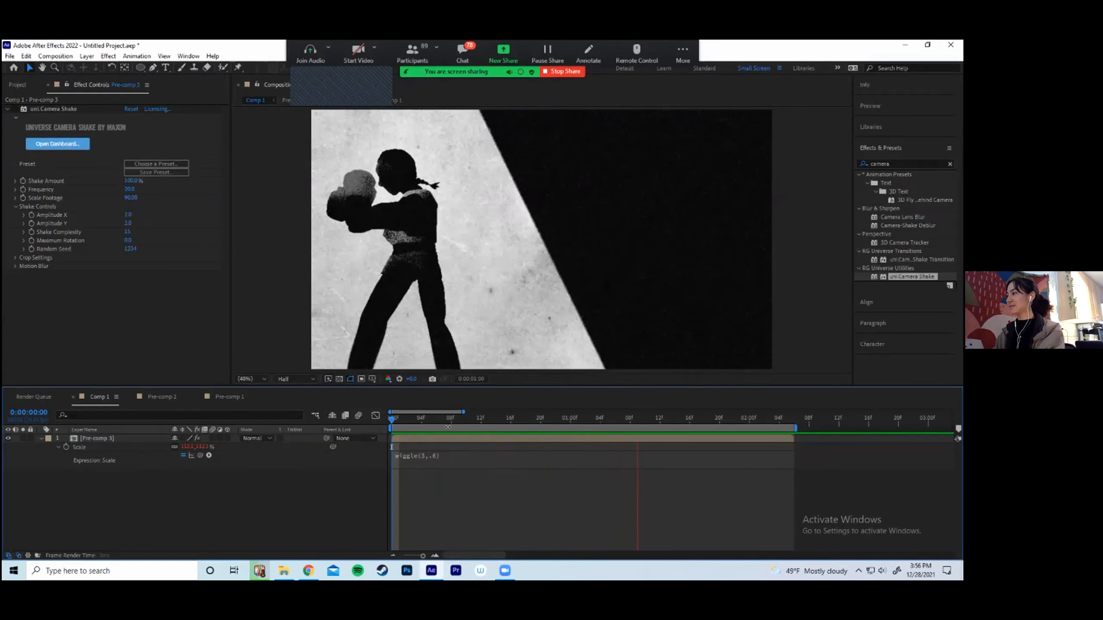
# Change the Scale expression of Pre-comp 3 to wiggle(3,8) and play back the stronger wiggle
pyautogui.click(440, 456)
pyautogui.doubleClick(455, 449)
pyautogui.write('8')
pyautogui.click(501, 514)
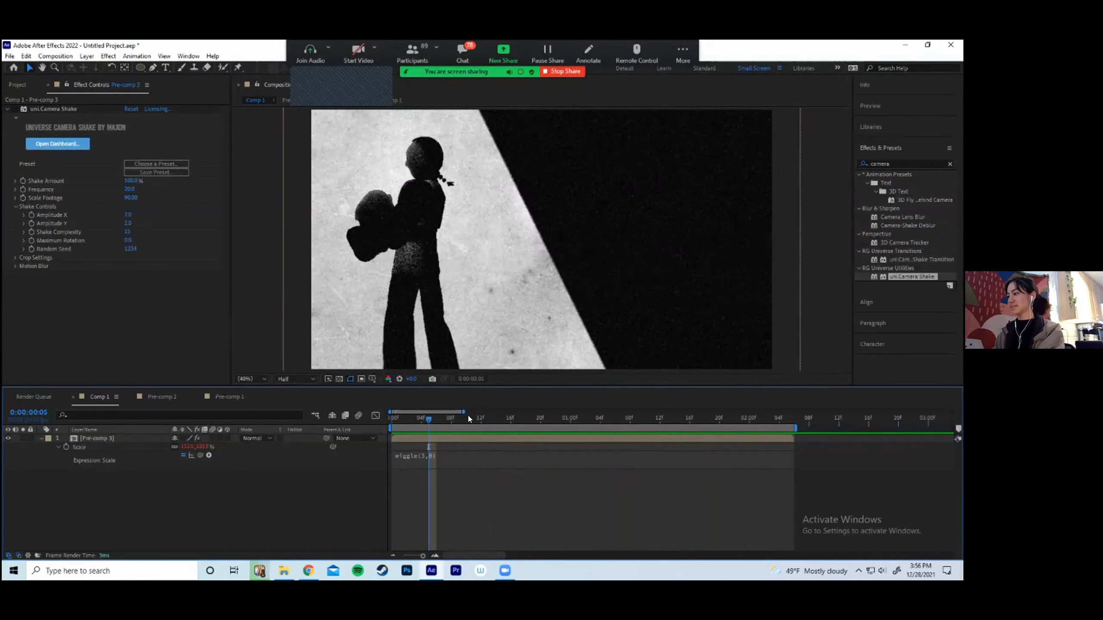
pyautogui.press('space')
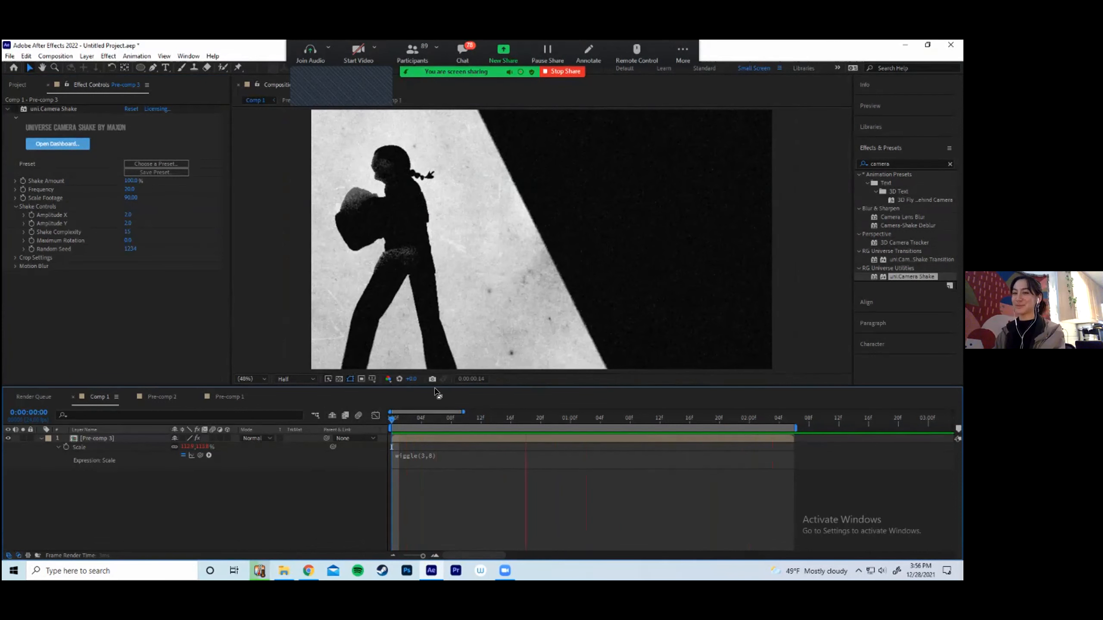
# Change the Scale expression of Pre-comp 3 to wiggle(7,3) and play back the comp from the start
pyautogui.click(431, 454)
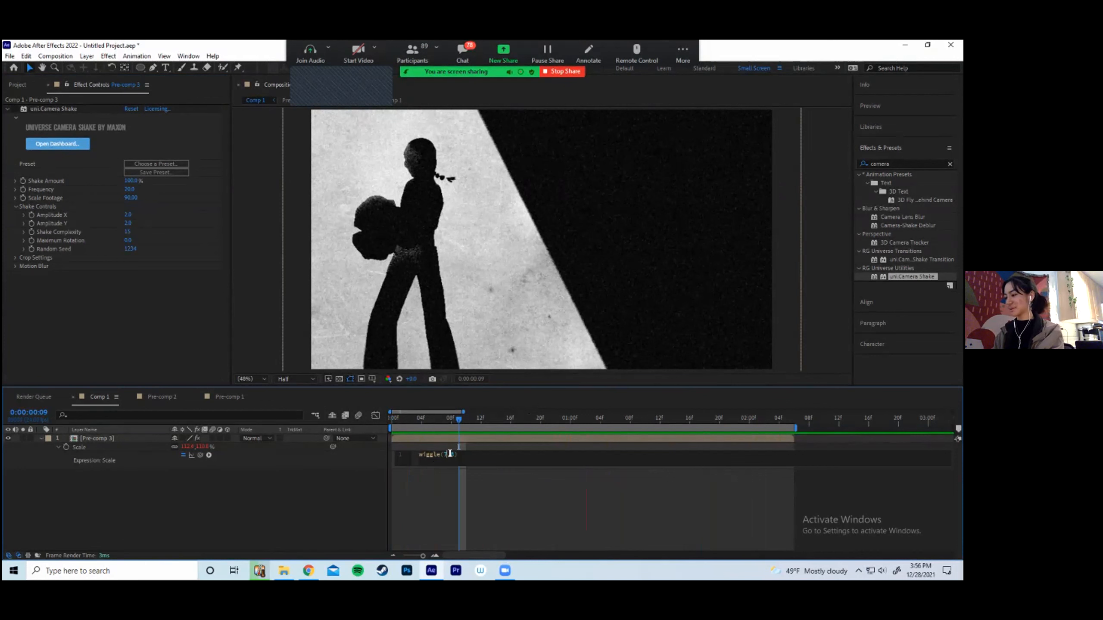
pyautogui.write('3')
pyautogui.moveTo(459, 418); pyautogui.dragTo(364, 414)
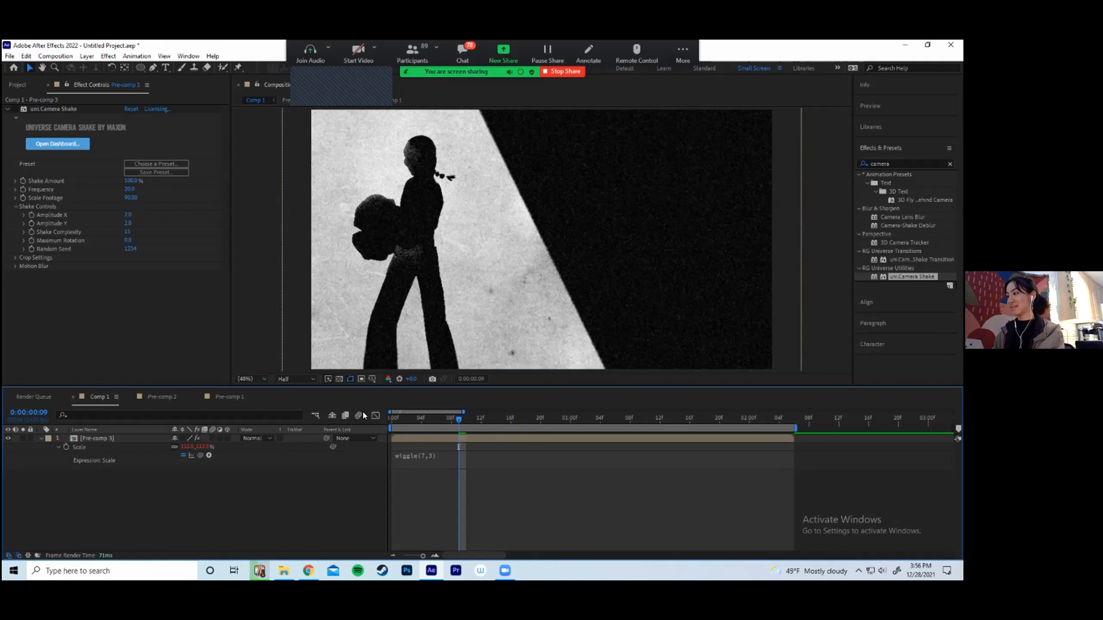
pyautogui.press('space')
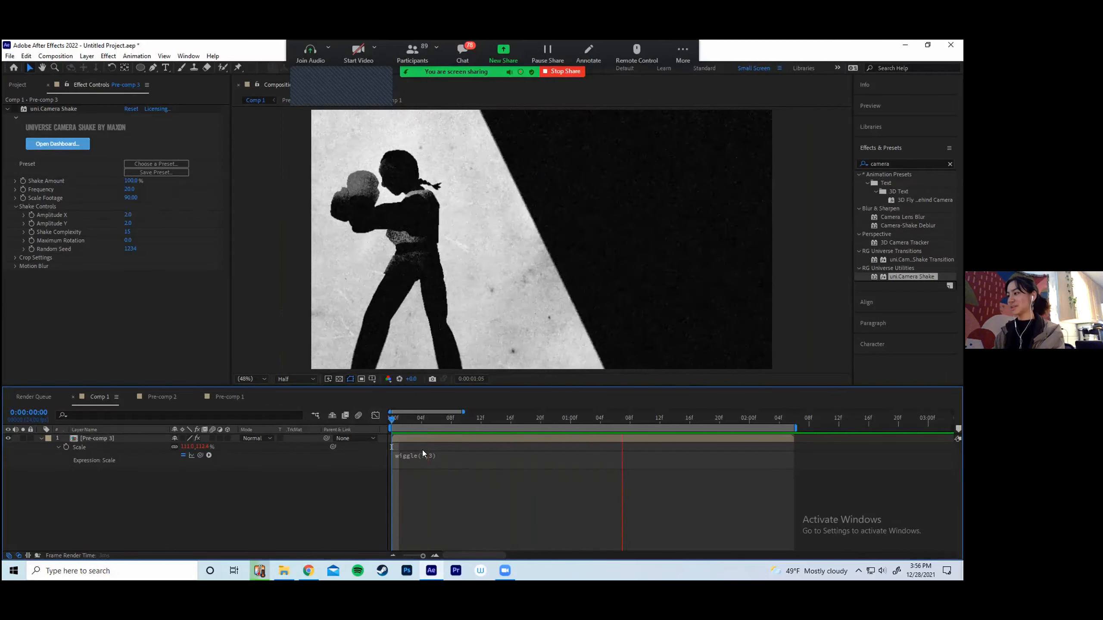
# Reduce the Scale expression to wiggle(7,1), play it back and re-enable the camera shake effect
pyautogui.click(440, 455)
pyautogui.click(452, 450)
pyautogui.write('1')
pyautogui.moveTo(453, 414); pyautogui.dragTo(372, 416)
pyautogui.press('space')
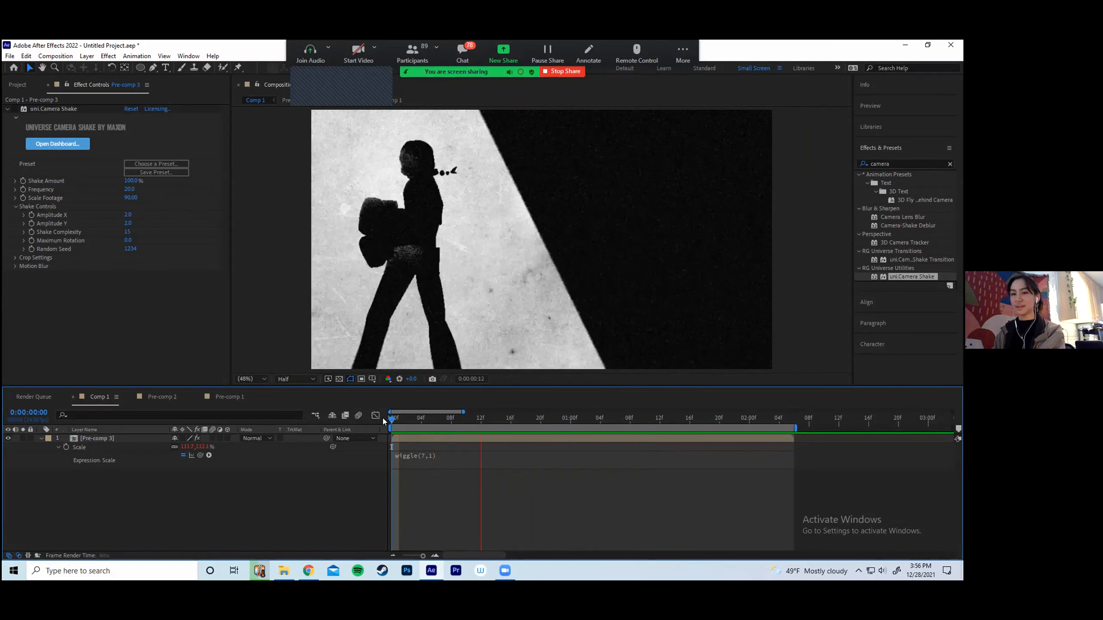
pyautogui.click(15, 108)
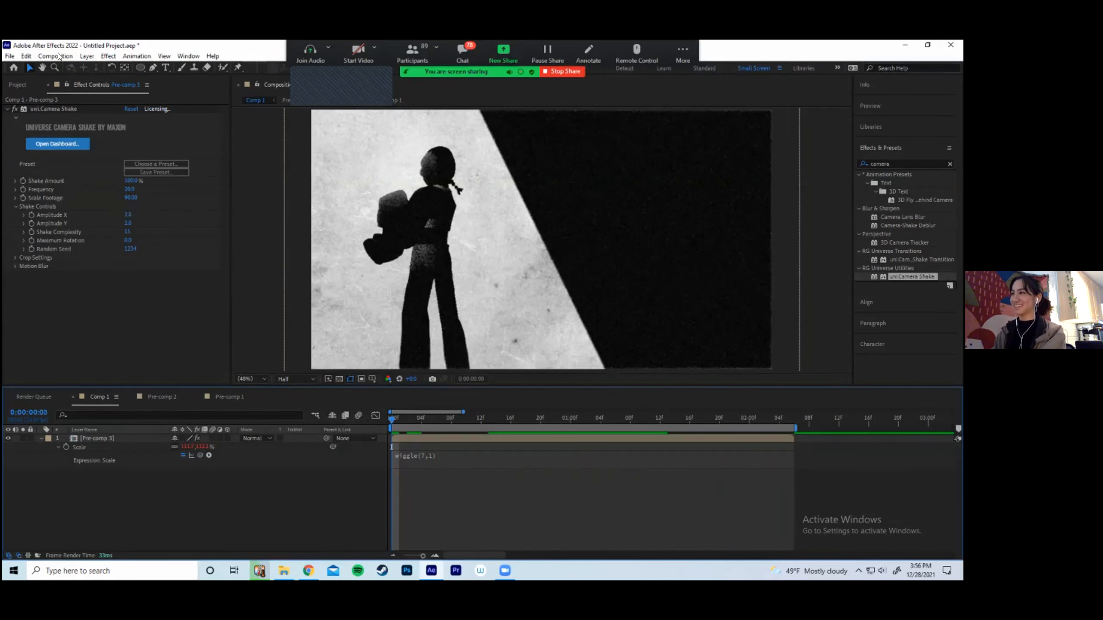
# Create a new adjustment layer above Pre-comp 3 in Comp 1 and apply the Posterize Time effect to it
pyautogui.click(86, 55)
pyautogui.moveTo(228, 67)
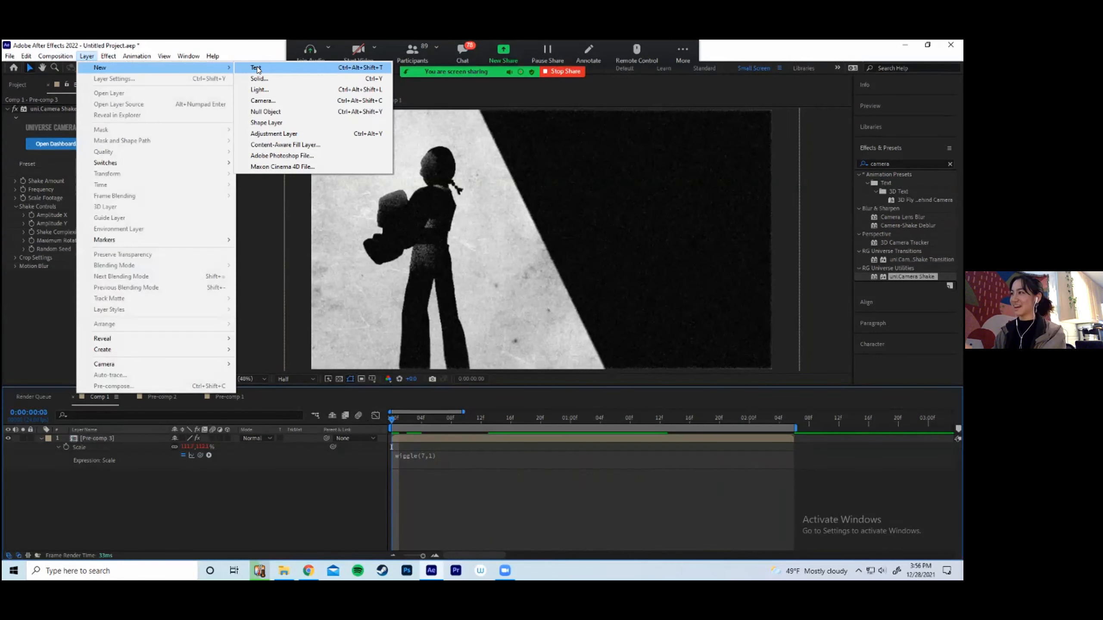
pyautogui.click(285, 132)
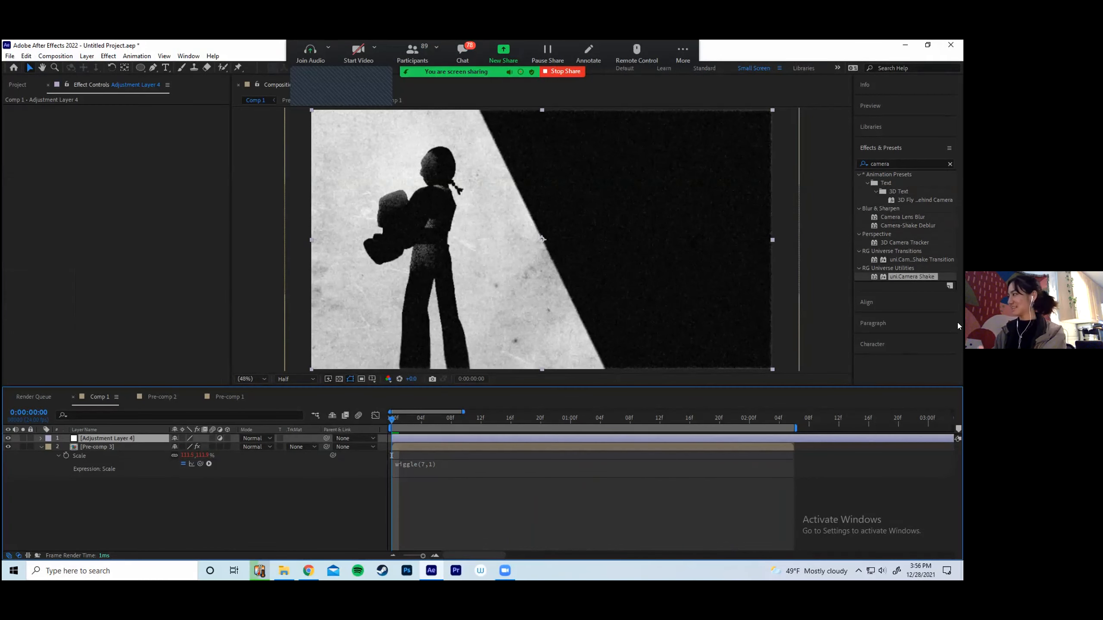
pyautogui.moveTo(912, 163); pyautogui.dragTo(788, 148)
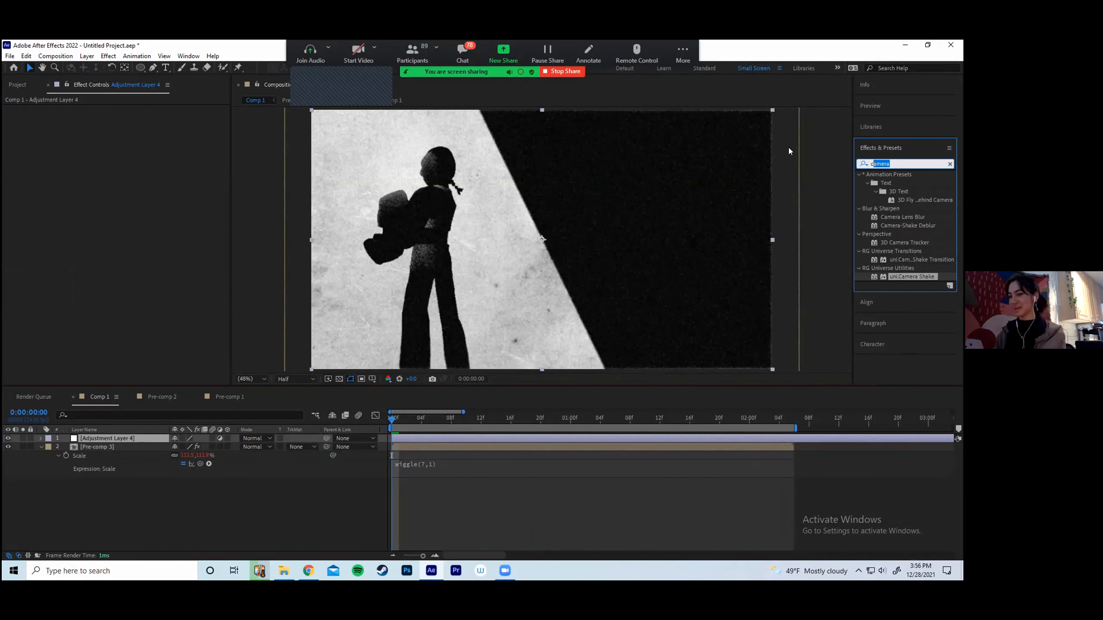
pyautogui.write('posterize')
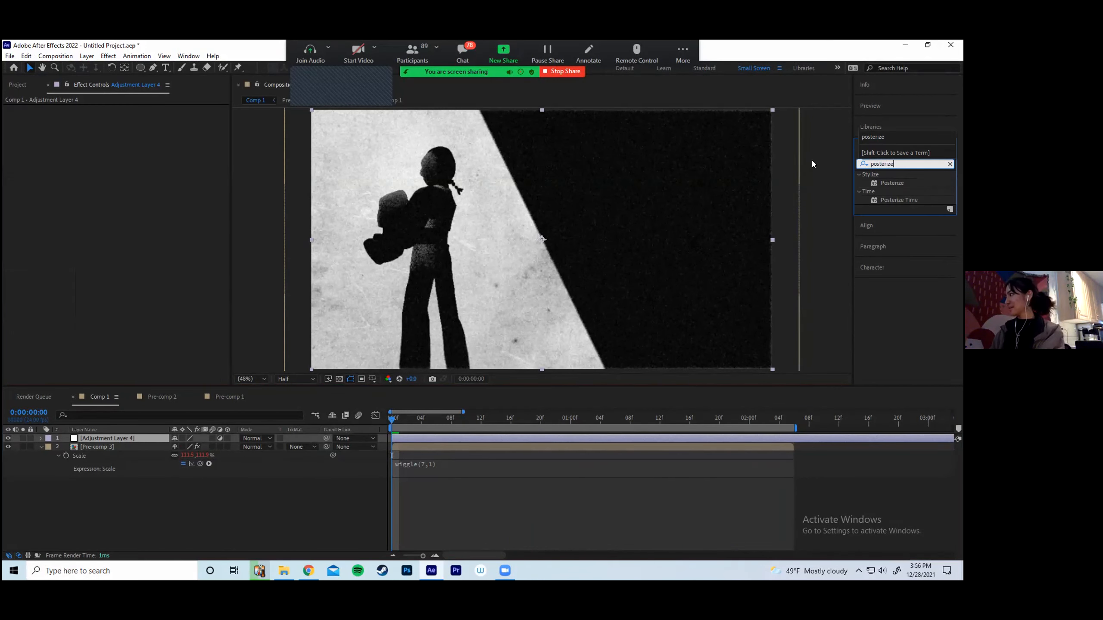
pyautogui.doubleClick(908, 199)
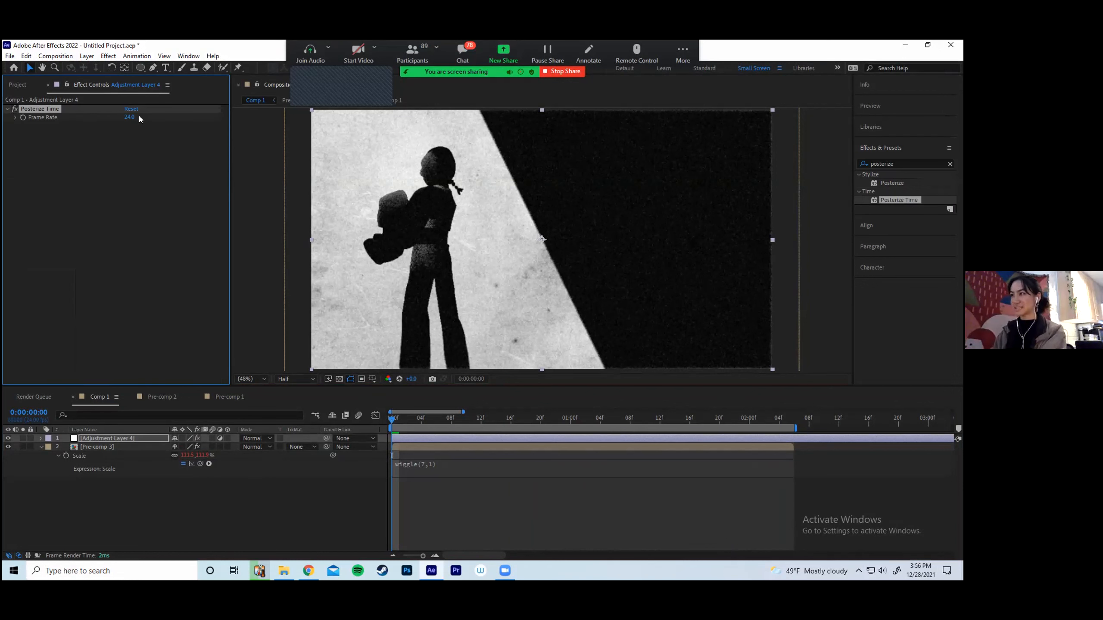
# Check the frame rate in Comp 1's composition settings and close them without changes
pyautogui.click(130, 117)
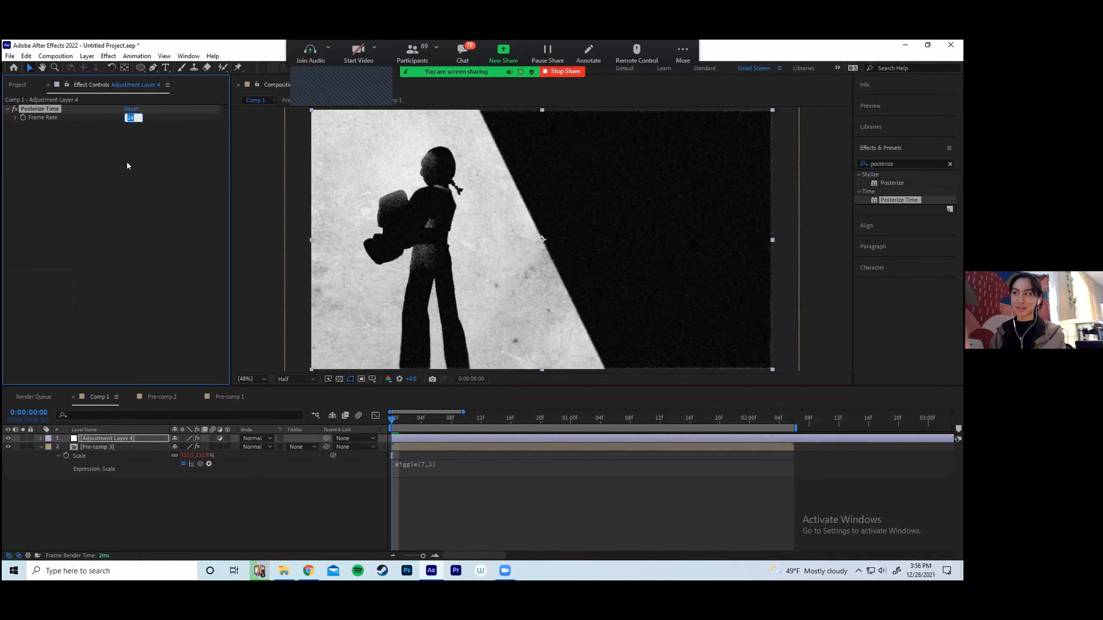
pyautogui.click(19, 85)
pyautogui.rightClick(51, 189)
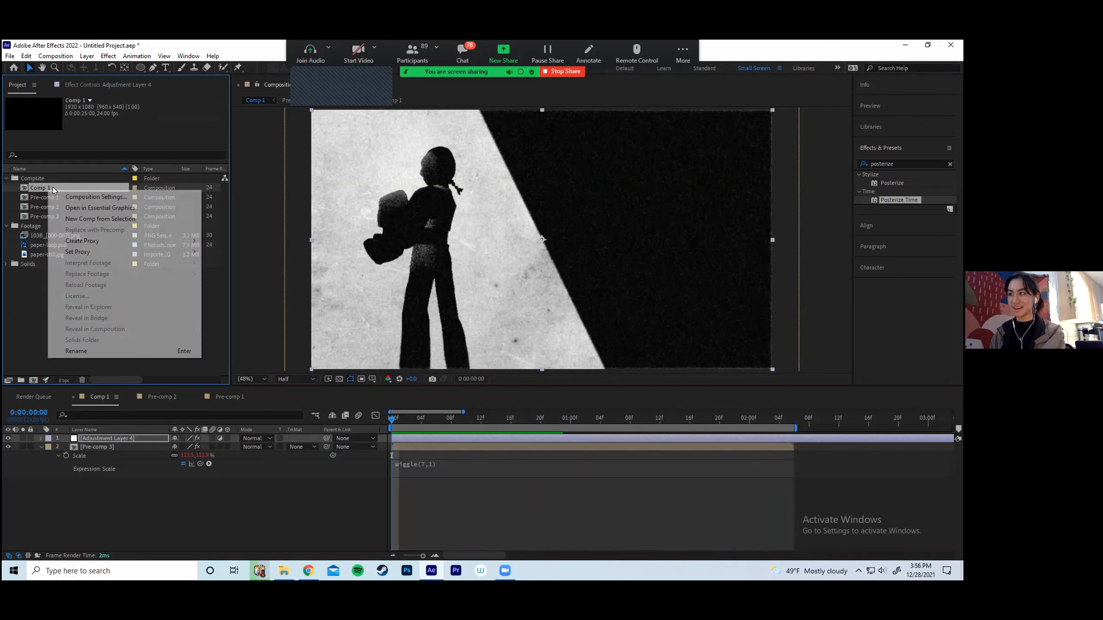
pyautogui.click(96, 197)
pyautogui.click(452, 289)
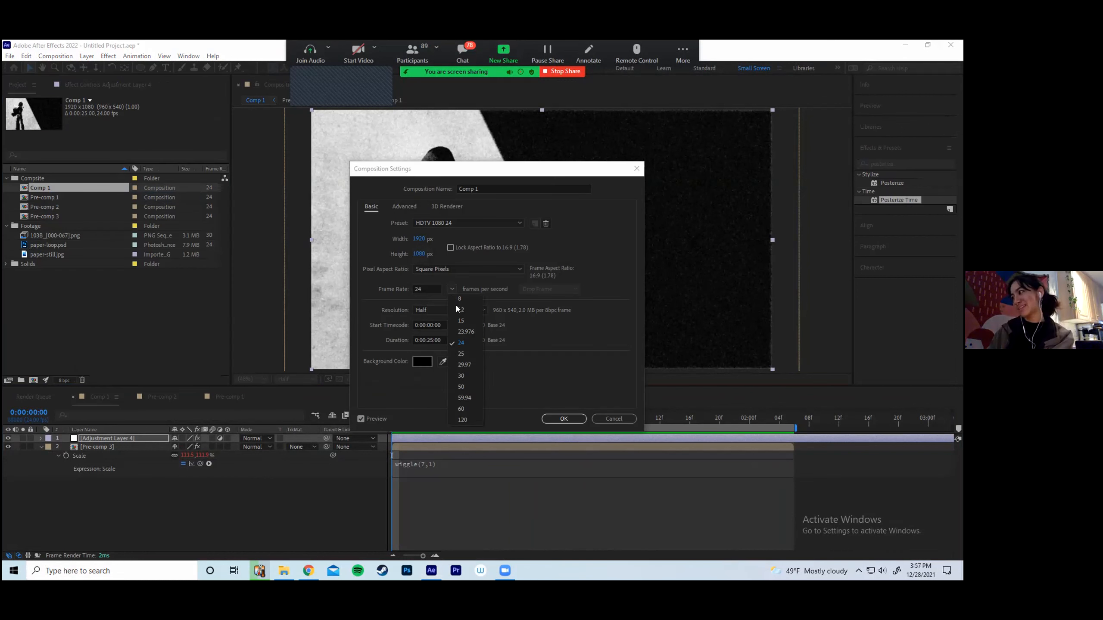
pyautogui.click(624, 417)
pyautogui.click(626, 418)
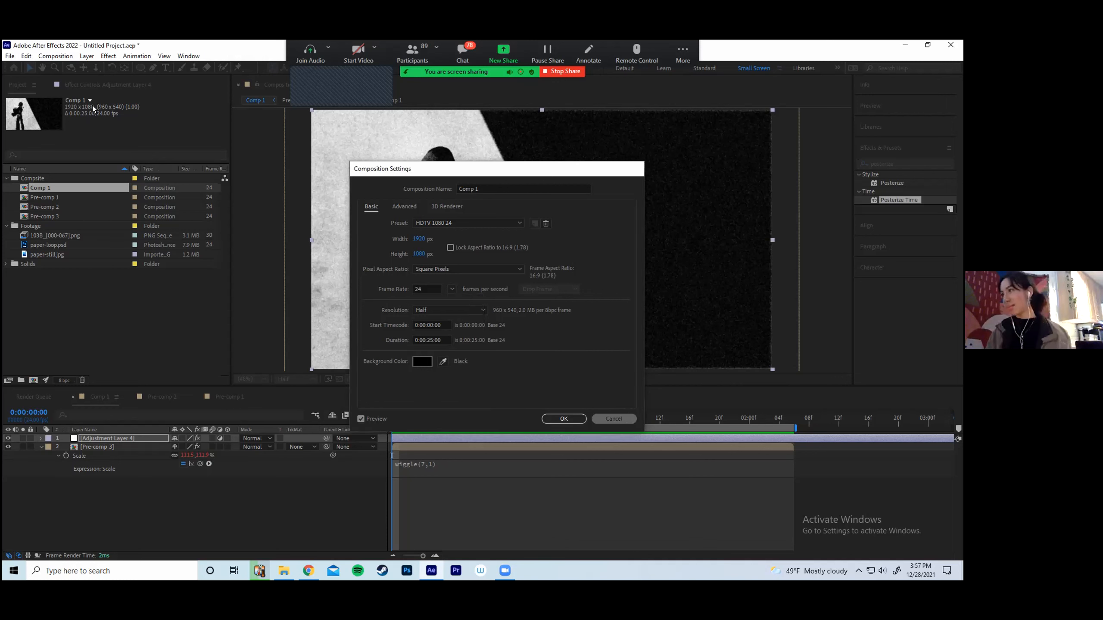
# Set the Frame Rate of Posterize Time on the new adjustment layer to 6 and play back Comp 1
pyautogui.click(93, 83)
pyautogui.click(129, 116)
pyautogui.write('6')
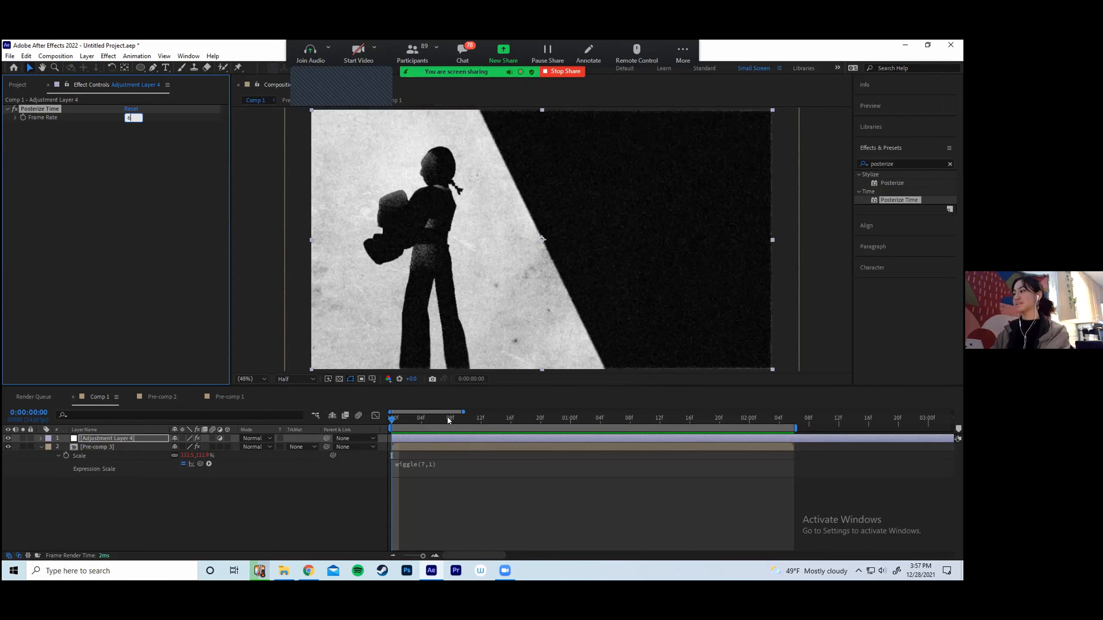
pyautogui.click(416, 412)
pyautogui.press('space')
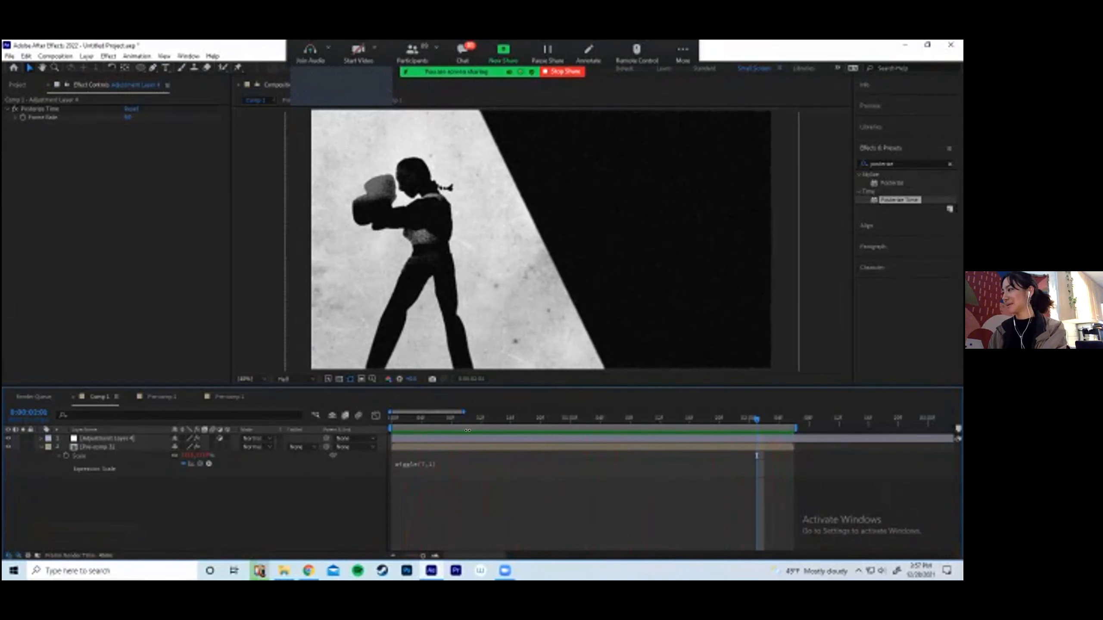
# Raise the Glow Intensity on the lowest adjustment layer in Pre-comp 2 and play back the result in Comp 1
pyautogui.click(162, 397)
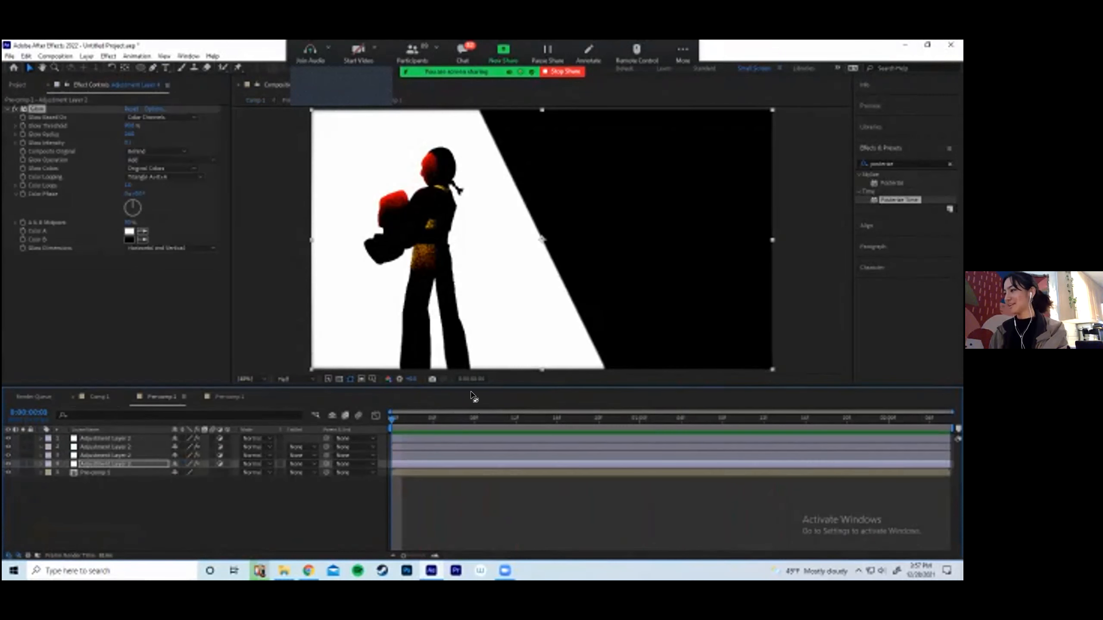
pyautogui.moveTo(135, 194); pyautogui.dragTo(150, 197)
pyautogui.hotkey('ctrl', 'z')
pyautogui.moveTo(129, 142)
pyautogui.mouseDown()
pyautogui.moveTo(154, 140)
pyautogui.moveTo(140, 142)
pyautogui.mouseUp()
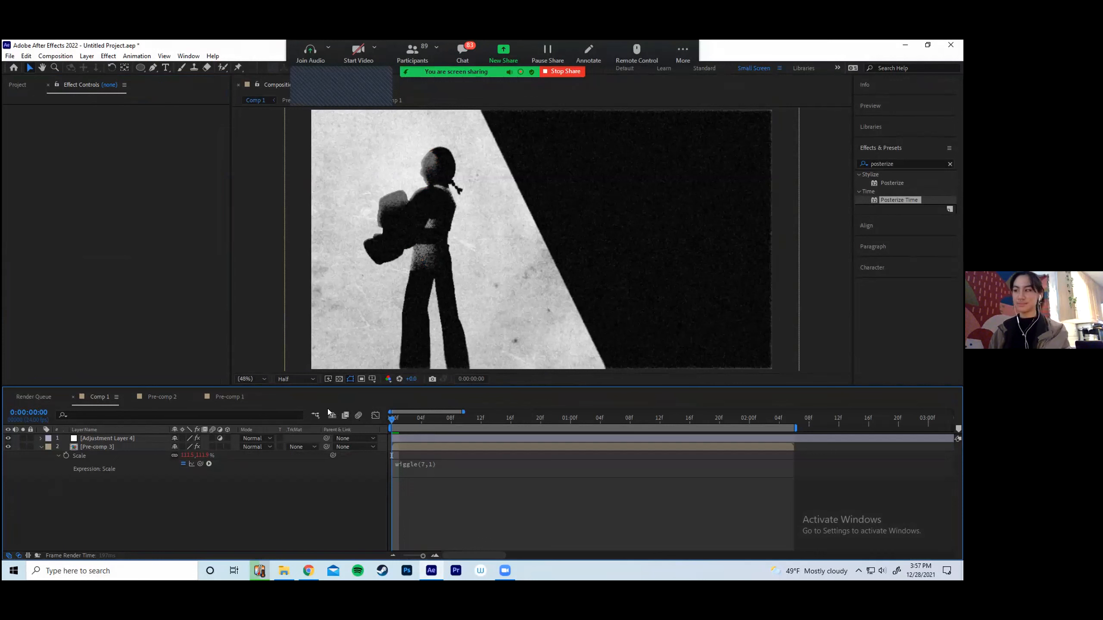
pyautogui.press('space')
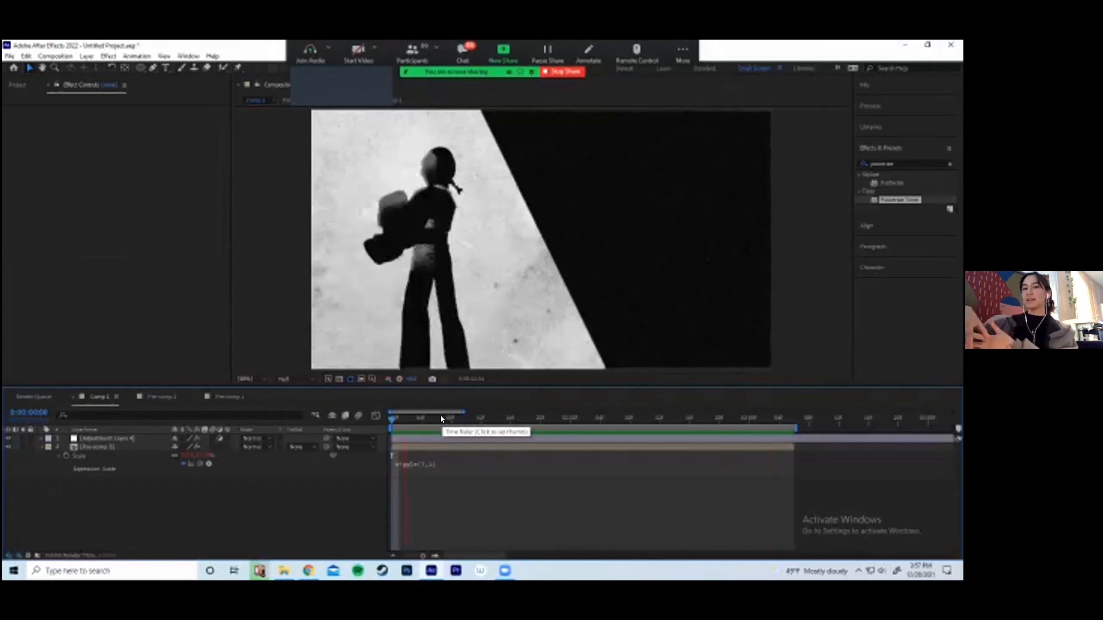
pyautogui.press('space')
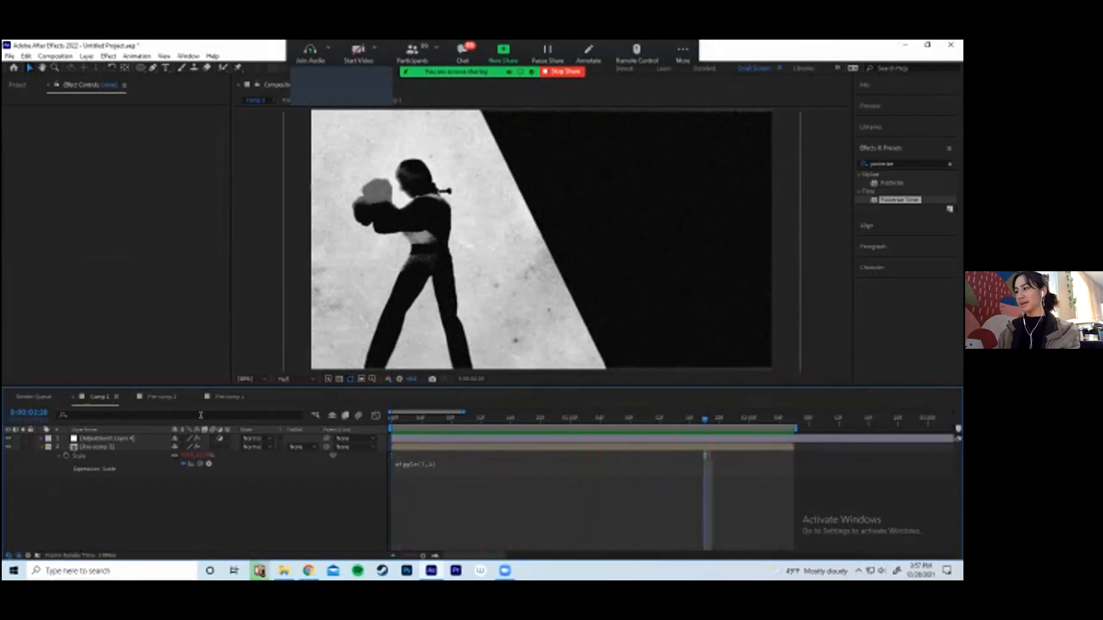
# Inspect the layers of Pre-comp 1 at its first frame and play back the finished animation in Comp 1
pyautogui.click(223, 397)
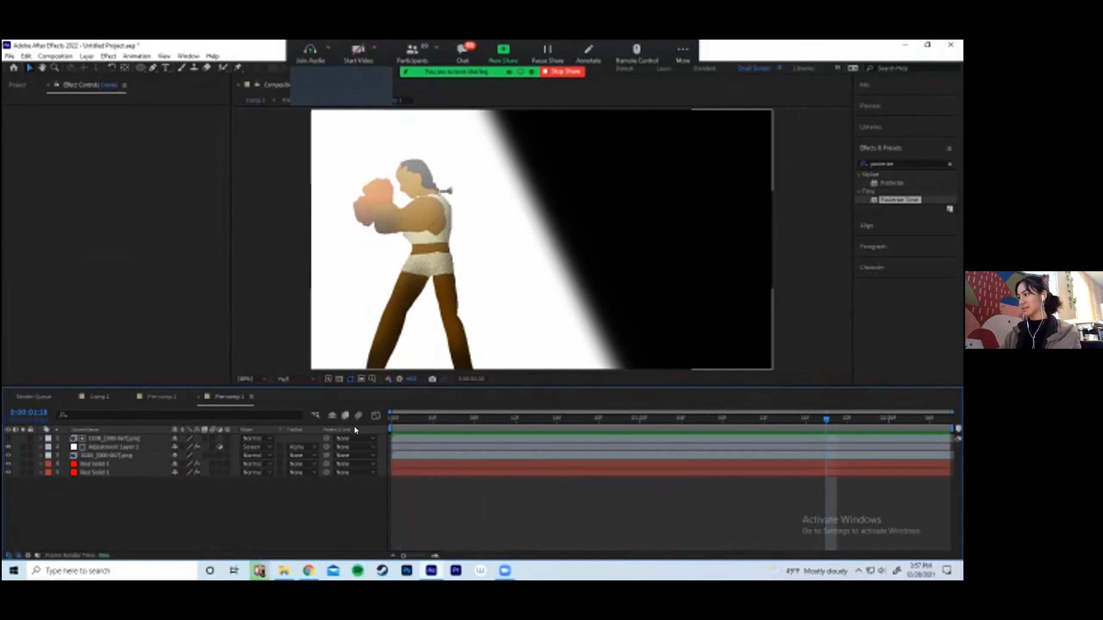
pyautogui.click(401, 419)
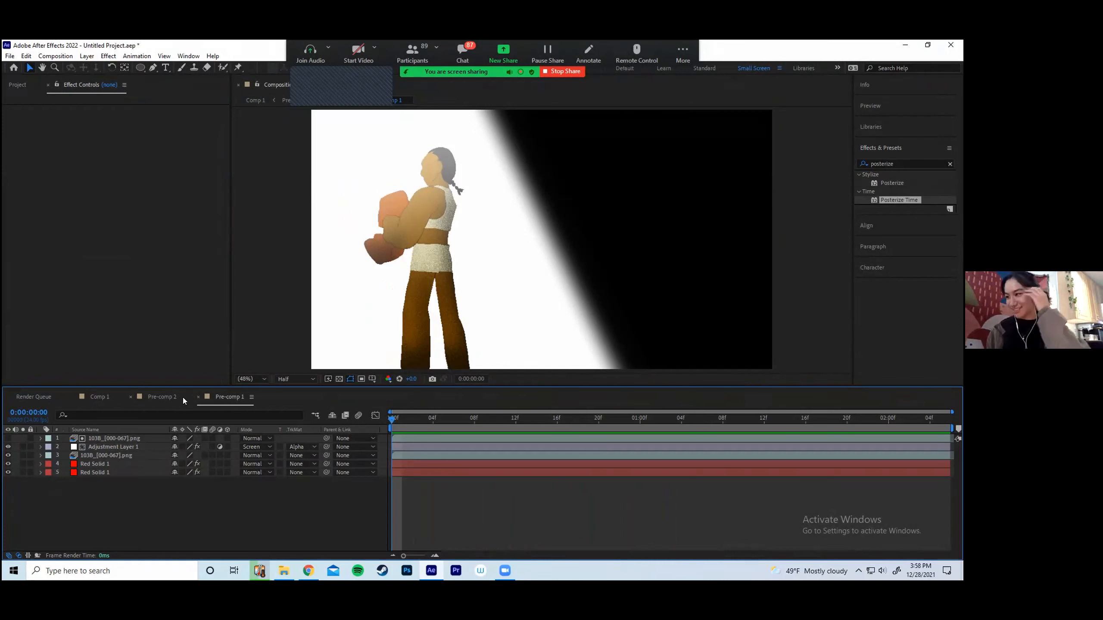
pyautogui.click(102, 397)
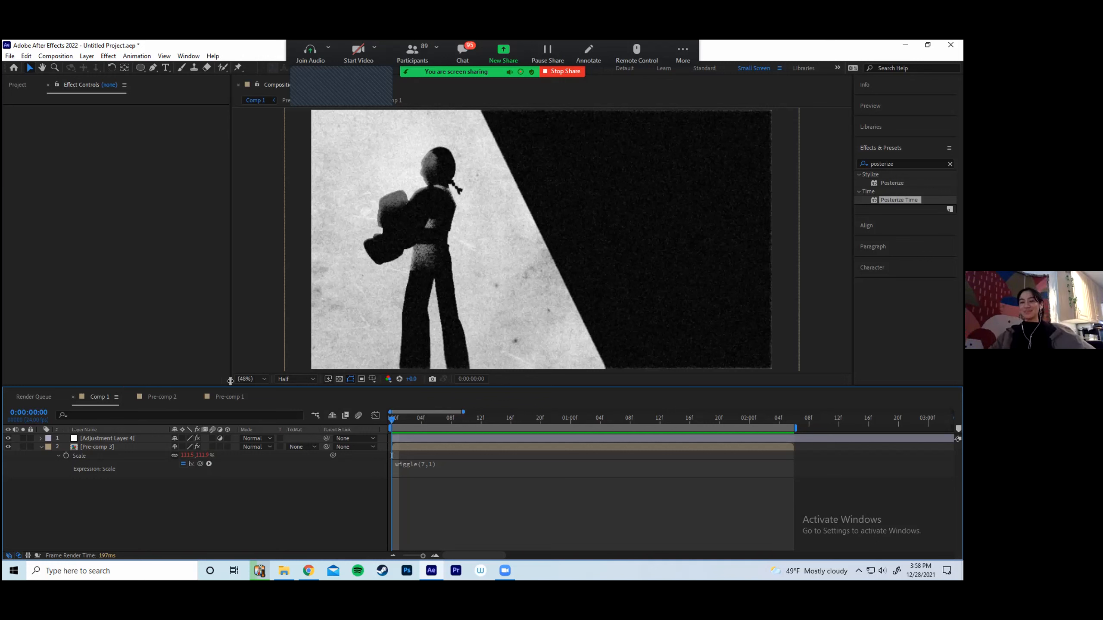
pyautogui.press('space')
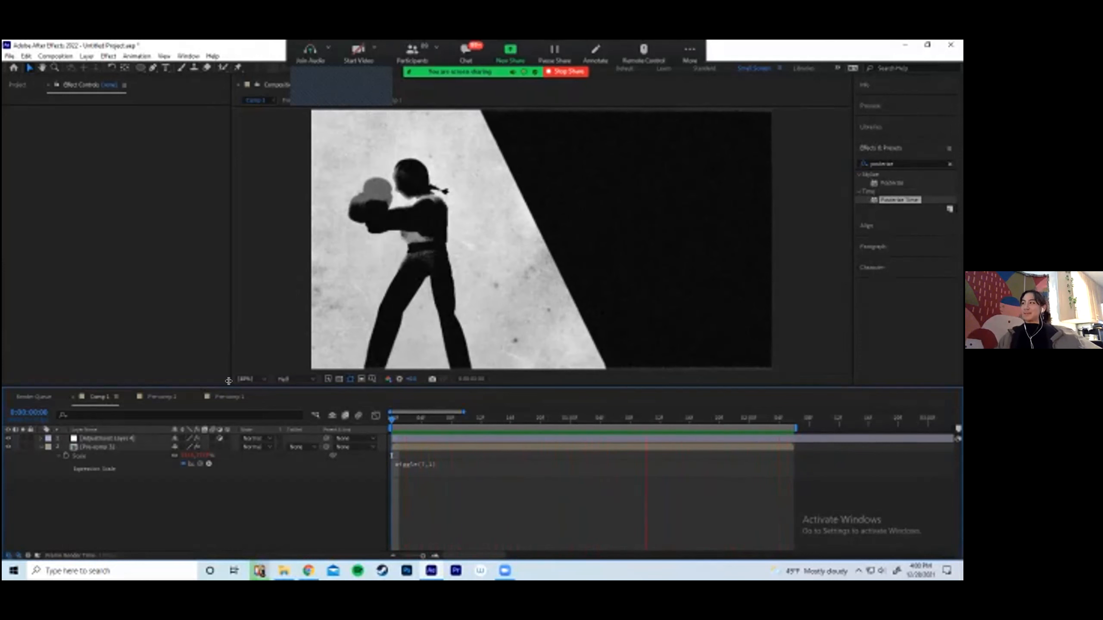
pyautogui.press('space')
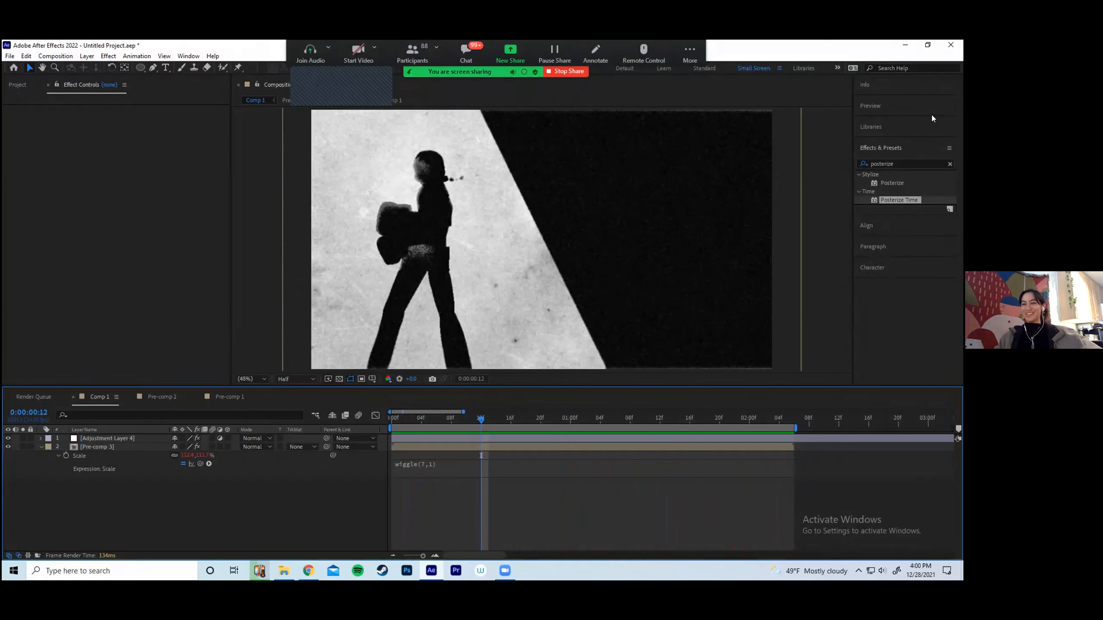
# Switch to the After Effects Playground presentation in Google Slides and start the slideshow at the "TIME TO SHARE MY SECRETS" slide
pyautogui.click(308, 570)
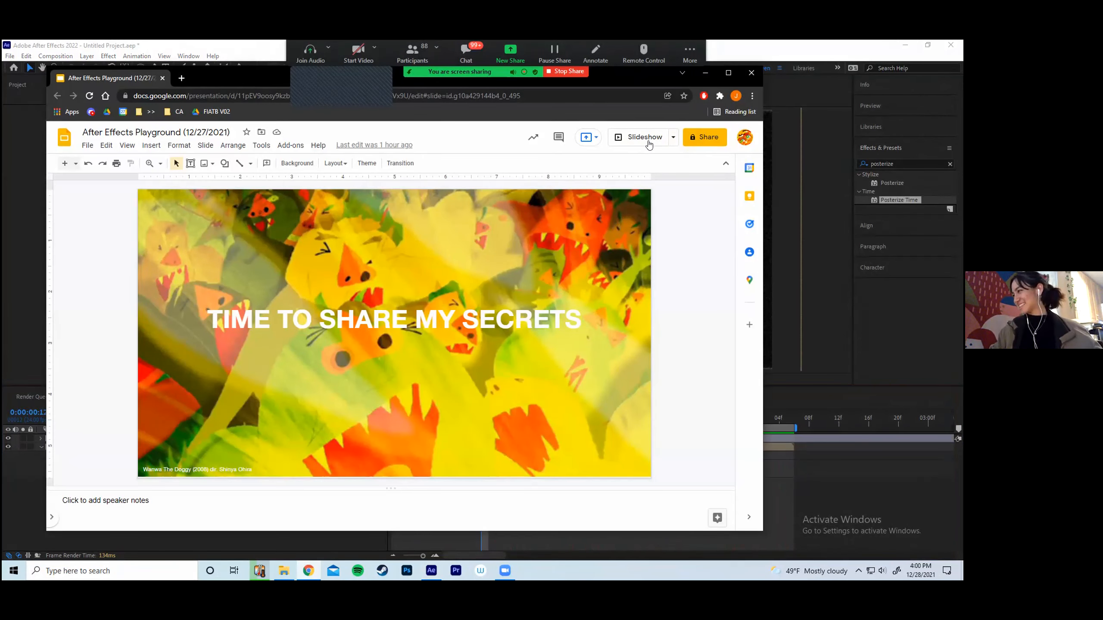
pyautogui.click(644, 137)
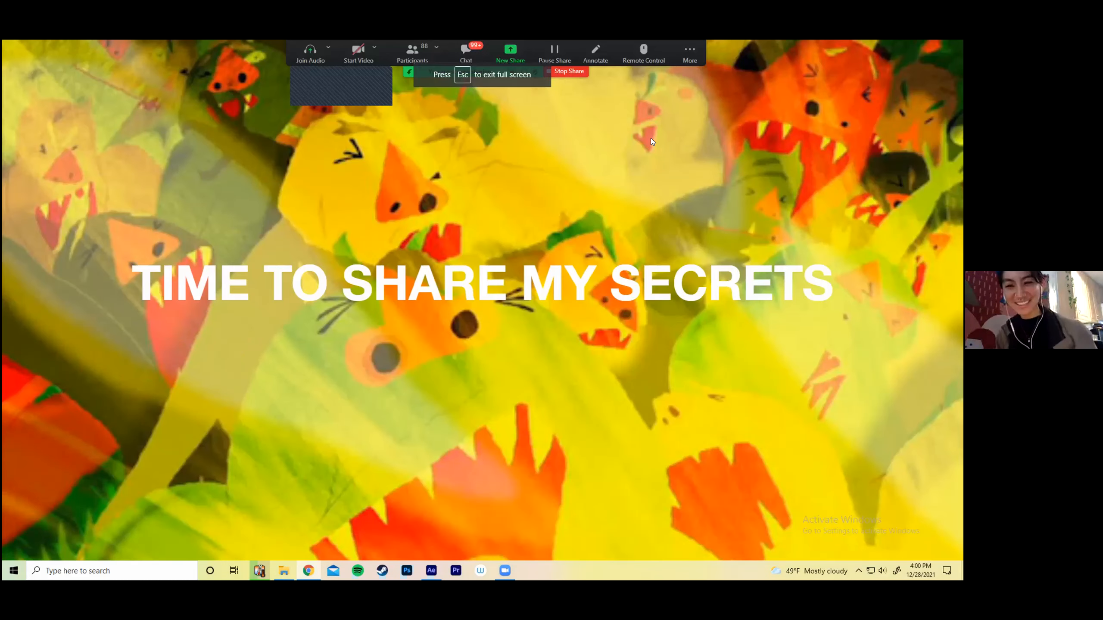